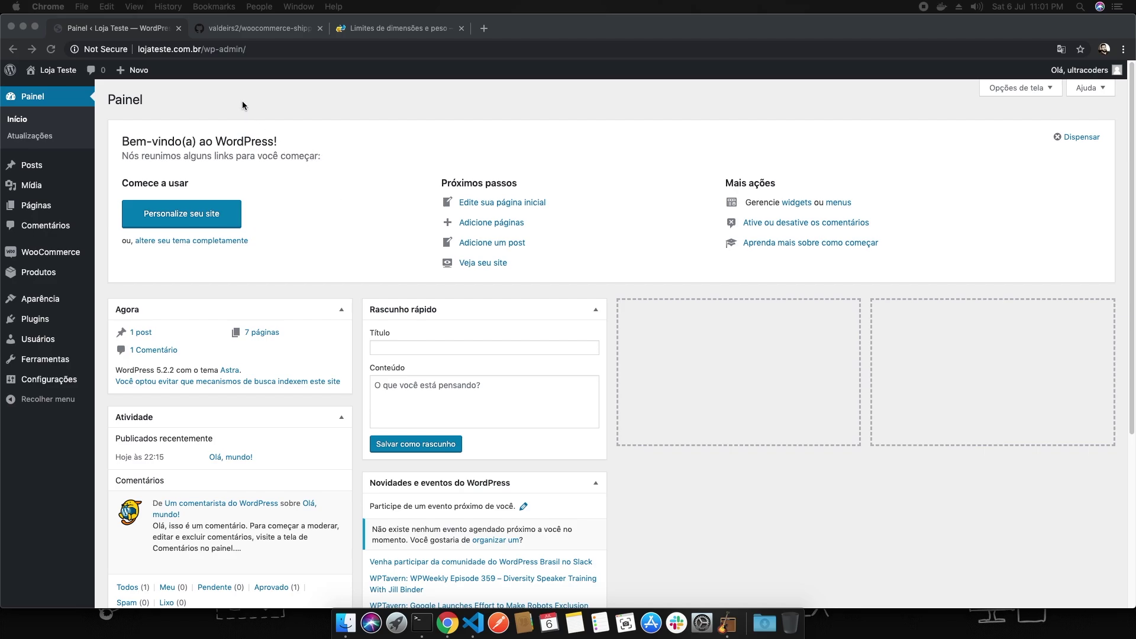
# - View the Loja Teste storefront homepage and return to the WordPress admin dashboard
pyautogui.click(219, 81)
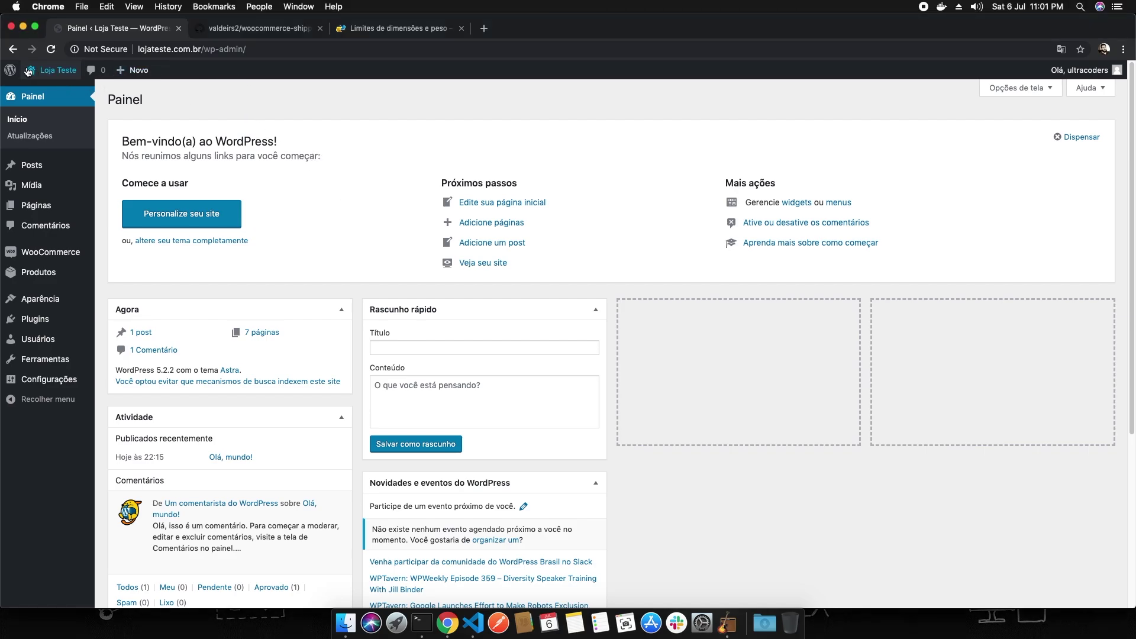
pyautogui.moveTo(54, 71)
pyautogui.click(58, 93)
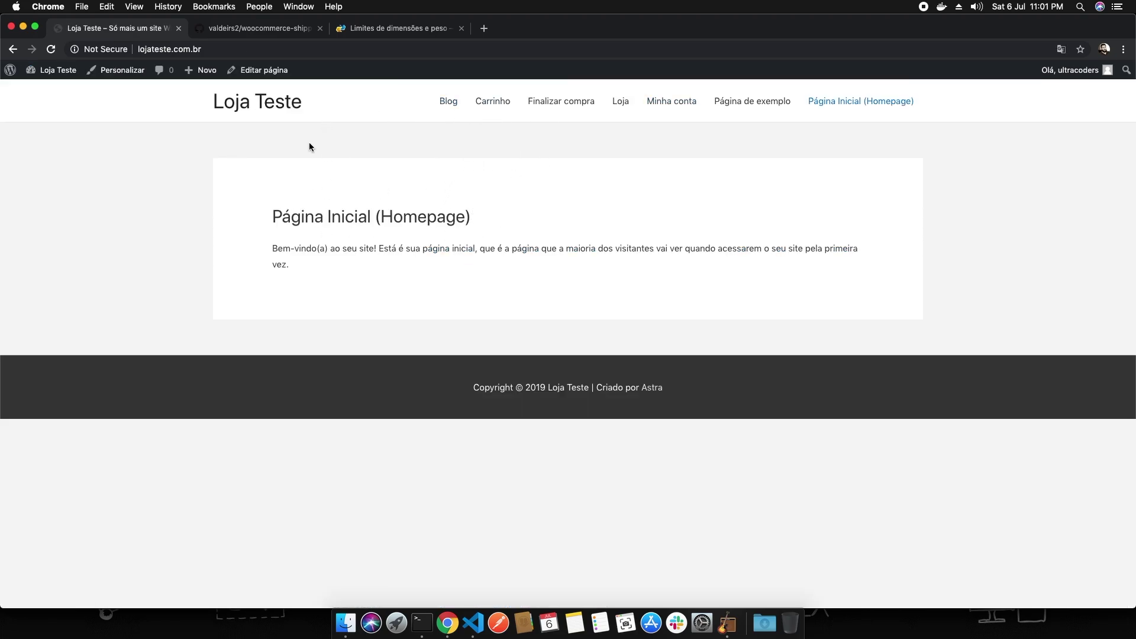
pyautogui.click(271, 104)
pyautogui.moveTo(53, 72)
pyautogui.click(52, 91)
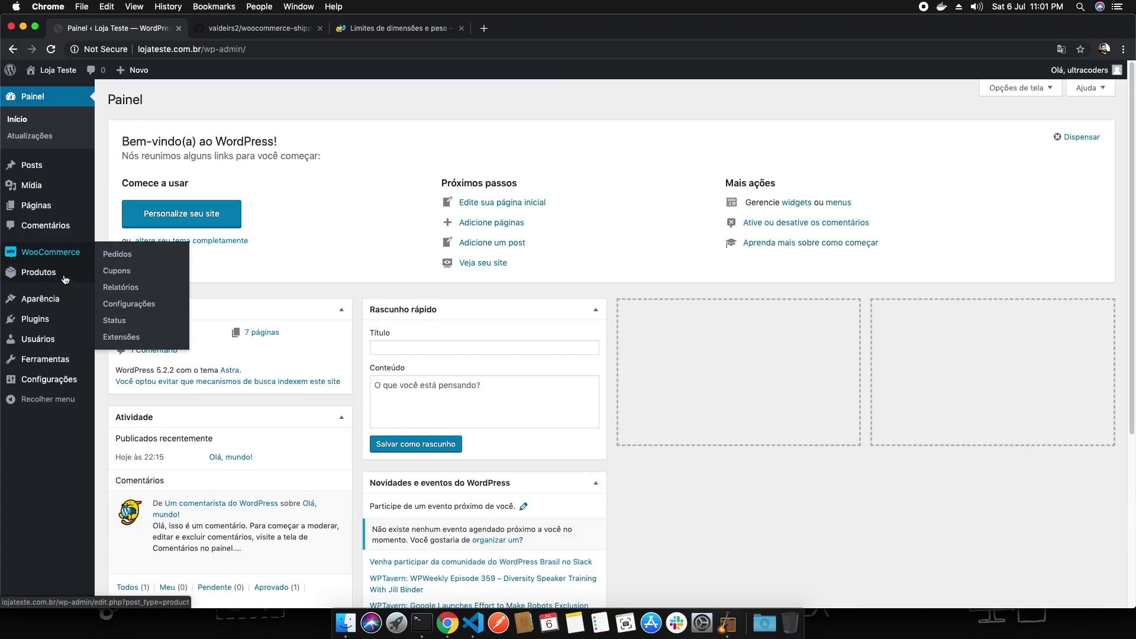
# - Open the installed plugins list and examine the WooCommerce Correios entry and its description
pyautogui.click(135, 320)
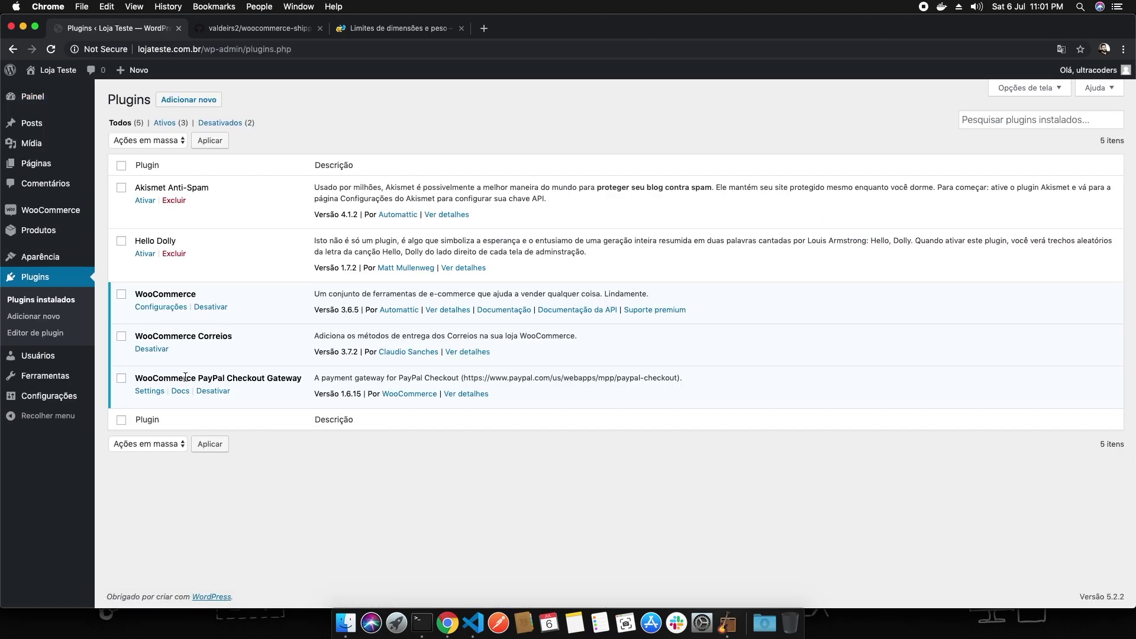
pyautogui.moveTo(170, 336); pyautogui.dragTo(271, 342)
pyautogui.doubleClick(541, 337)
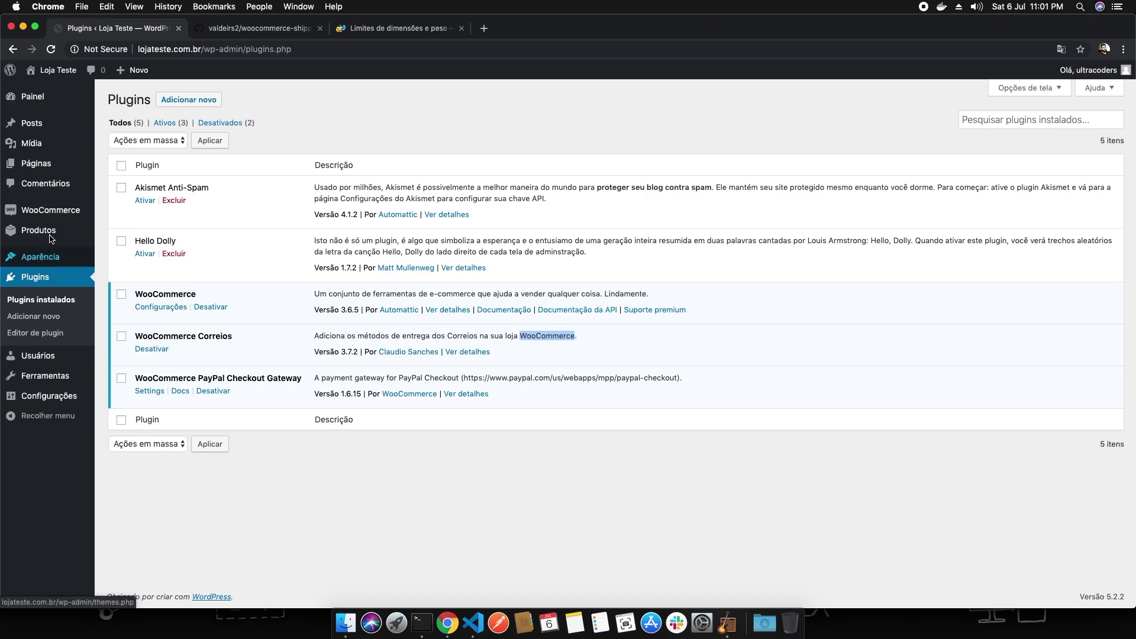
# - Open the WooCommerce general settings and review the store address, selling and shipping locations, default customer location options and currency settings
pyautogui.moveTo(43, 215)
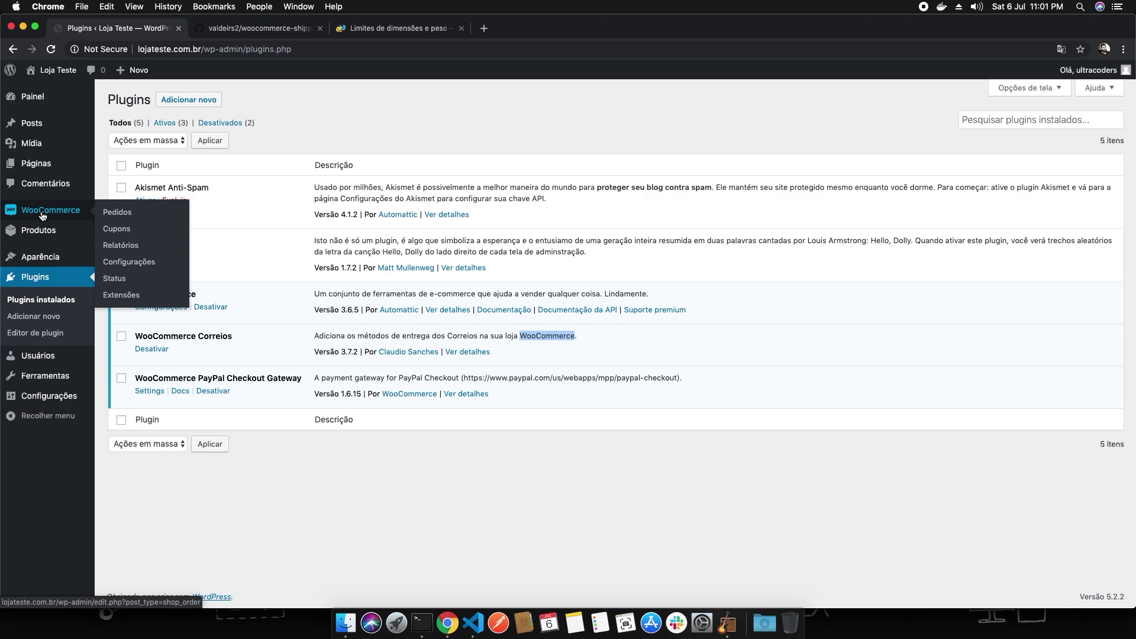
pyautogui.click(136, 260)
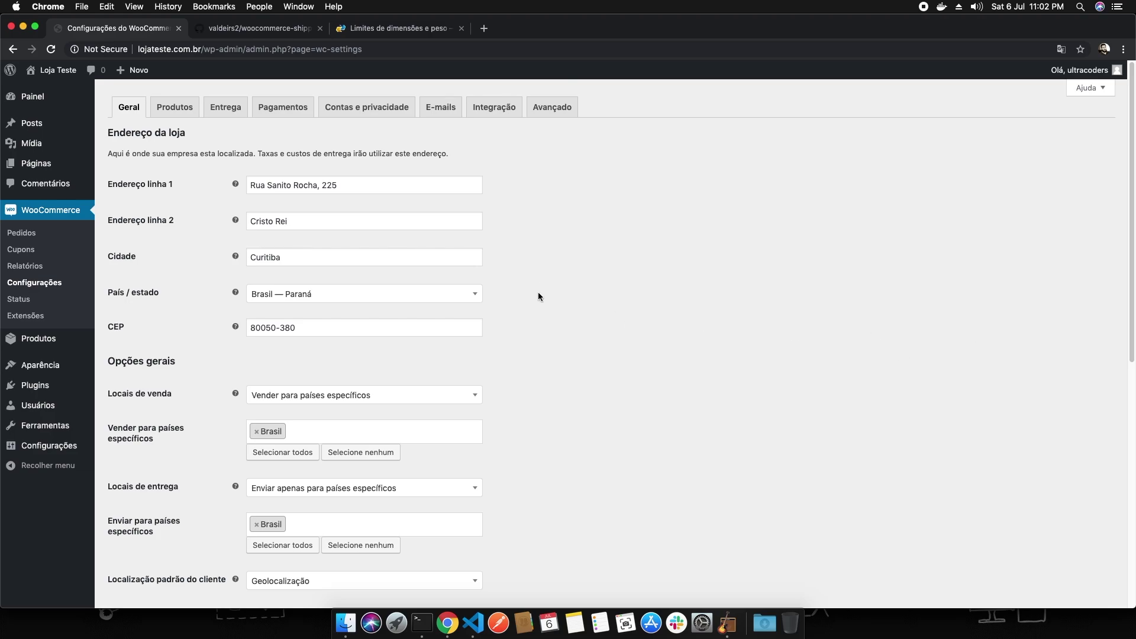
pyautogui.scroll(-4, 487, 317)
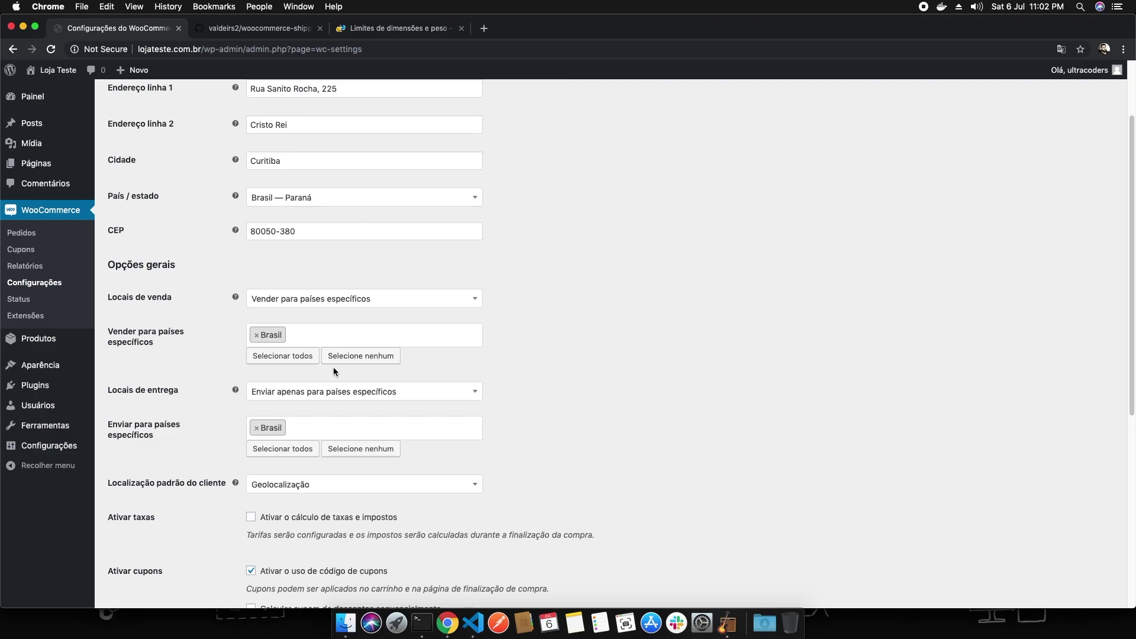
pyautogui.scroll(-4, 341, 375)
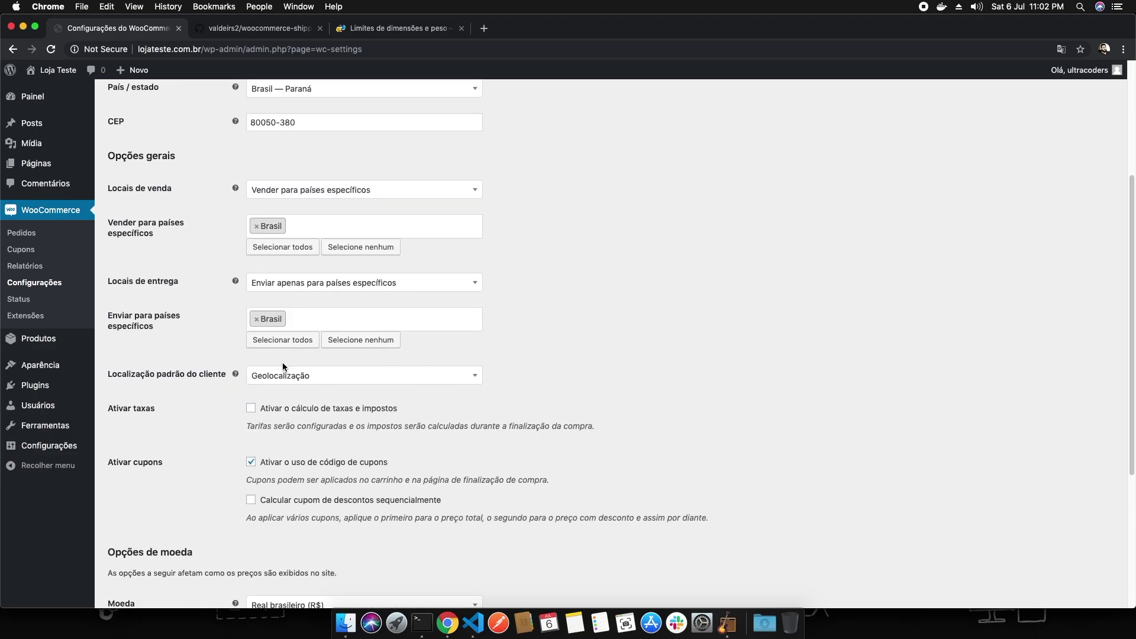
pyautogui.moveTo(140, 374); pyautogui.dragTo(228, 374)
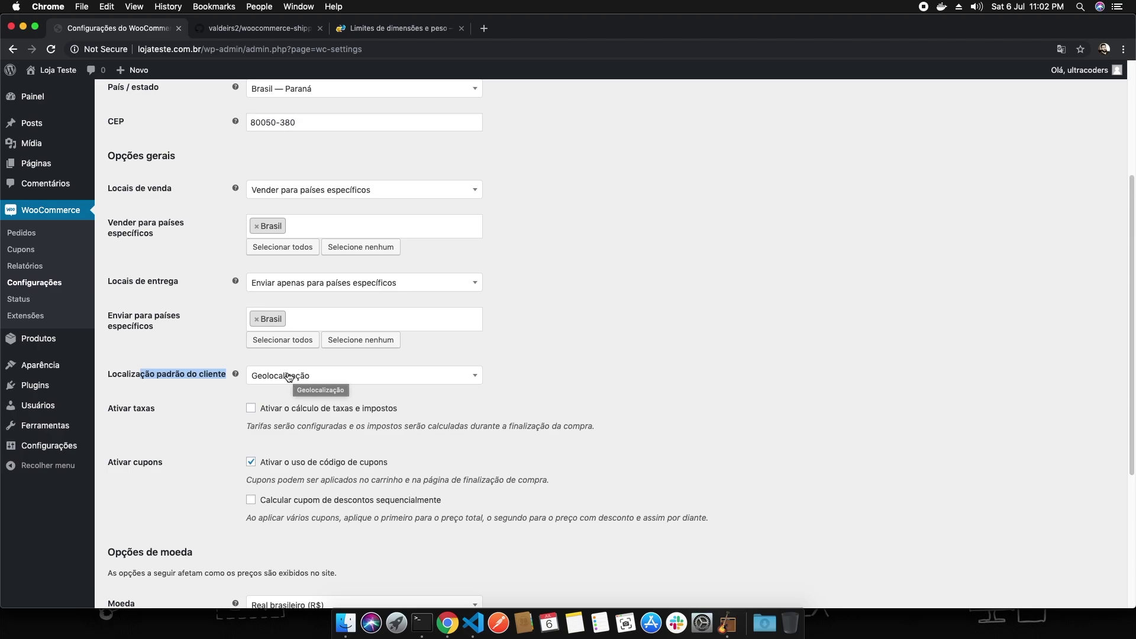
pyautogui.click(410, 379)
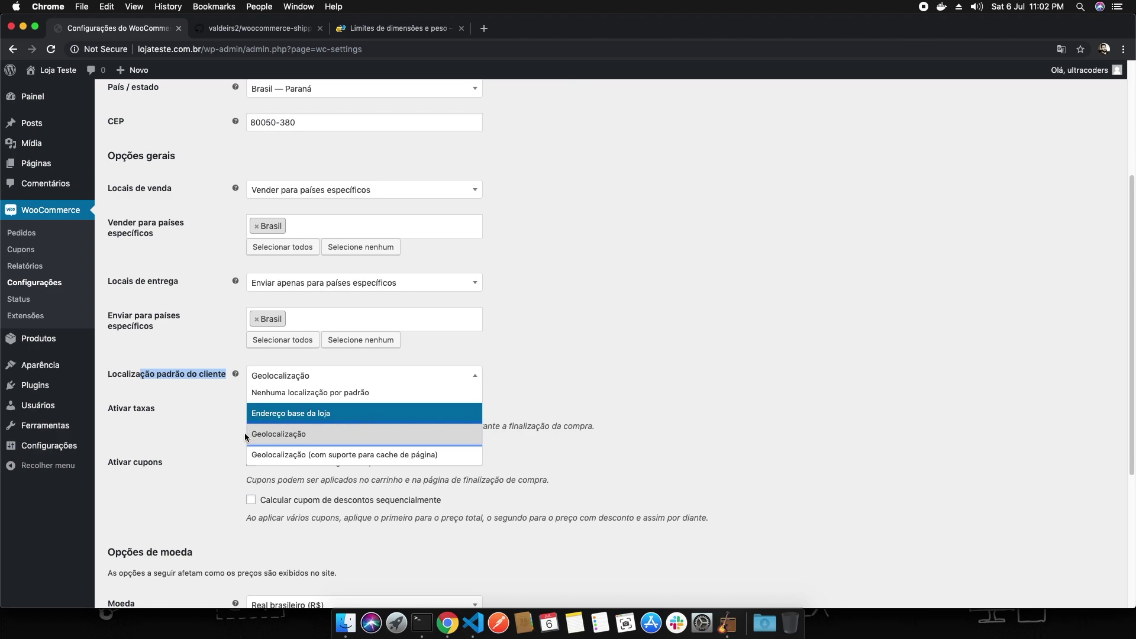
pyautogui.click(537, 362)
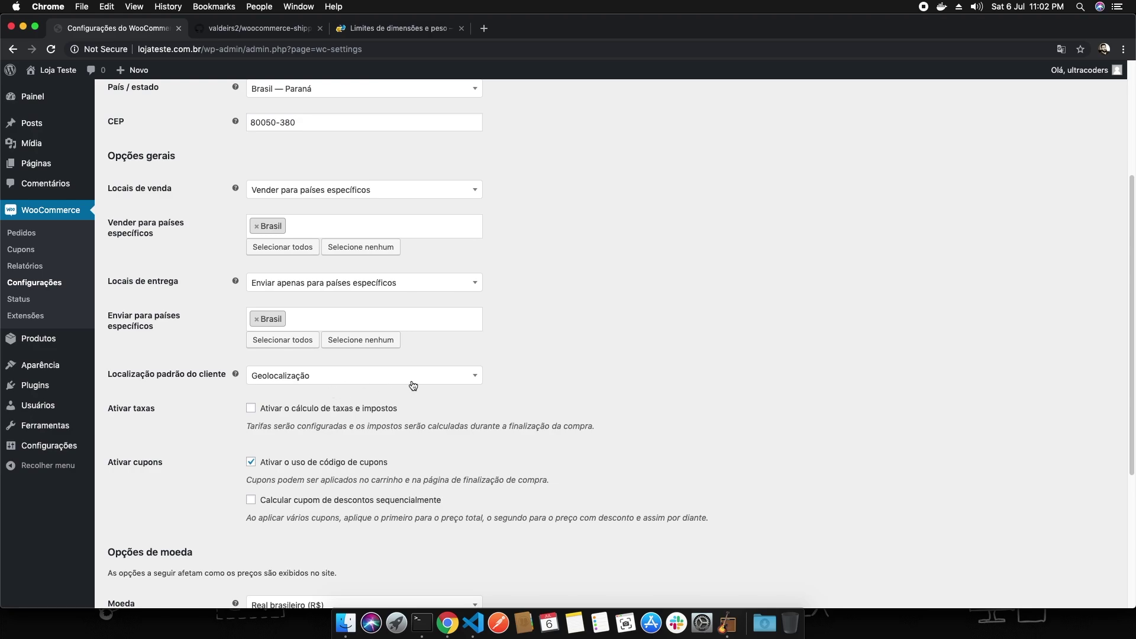
pyautogui.scroll(-3, 395, 382)
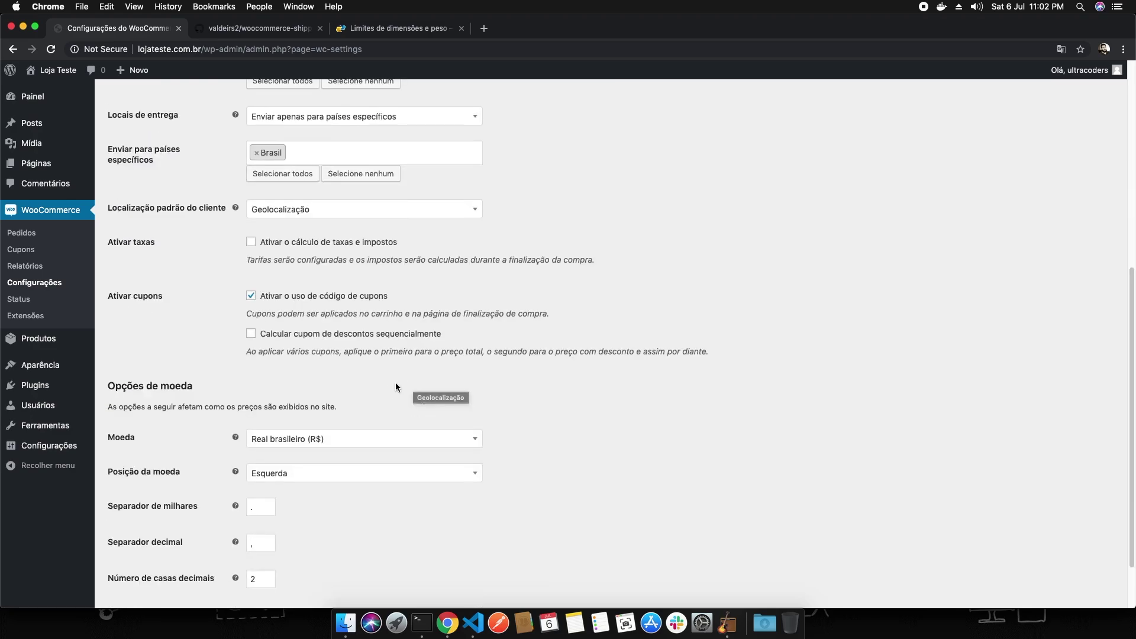
pyautogui.scroll(6, 395, 383)
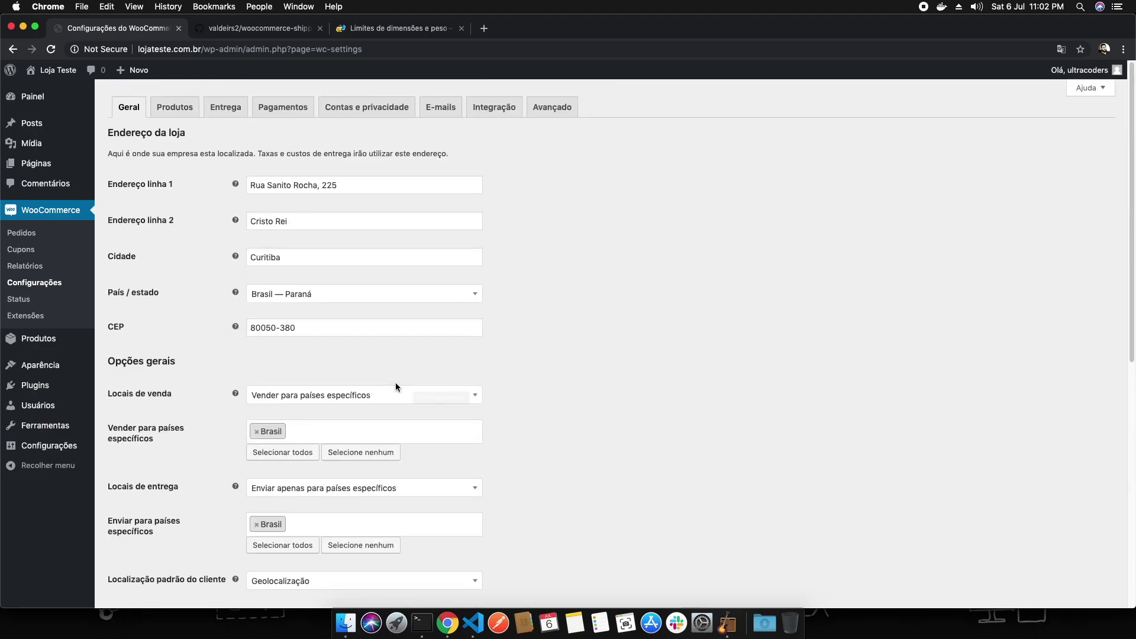
# - Open the Brasil shipping zone in the WooCommerce delivery settings
pyautogui.click(231, 113)
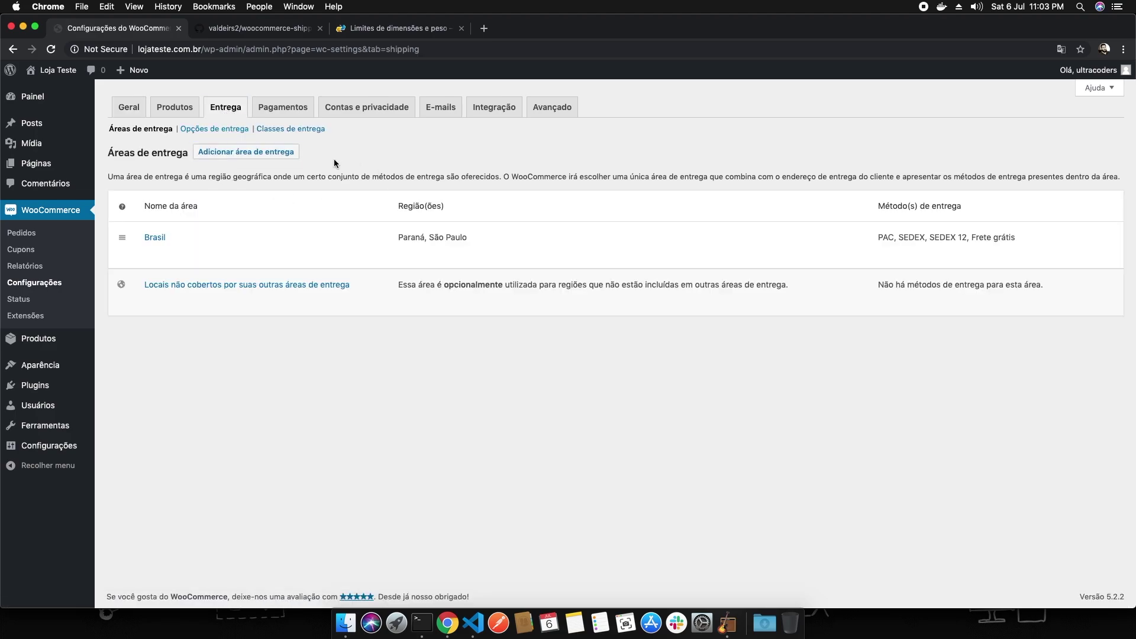
pyautogui.moveTo(220, 232)
pyautogui.click(157, 239)
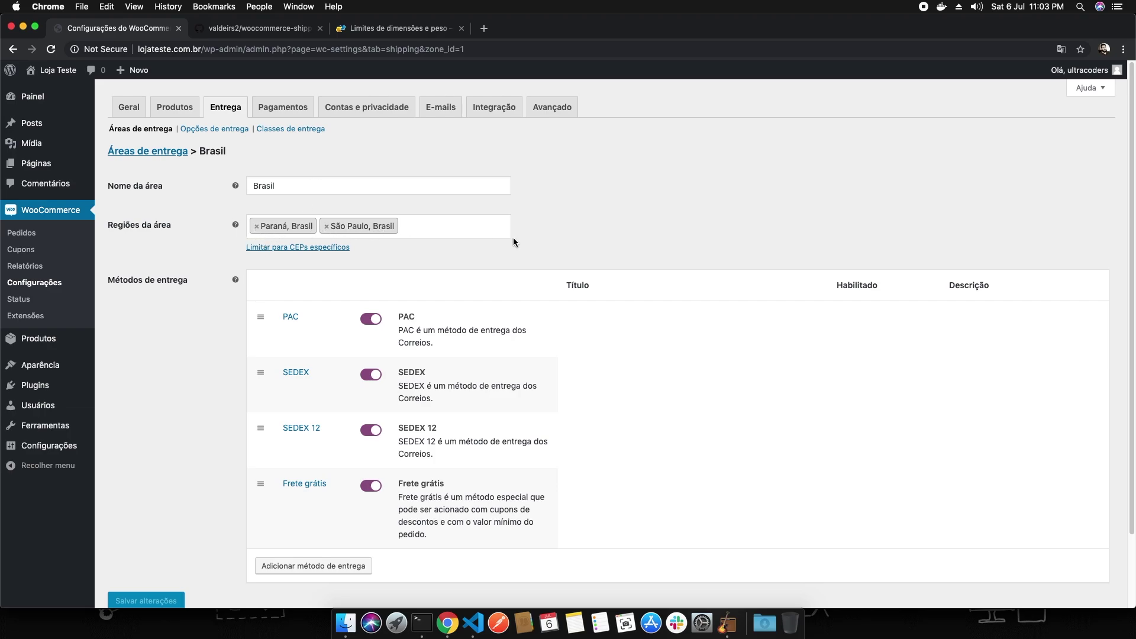
# - Remove the Paraná and São Paulo regions from the Brasil shipping zone
pyautogui.click(456, 225)
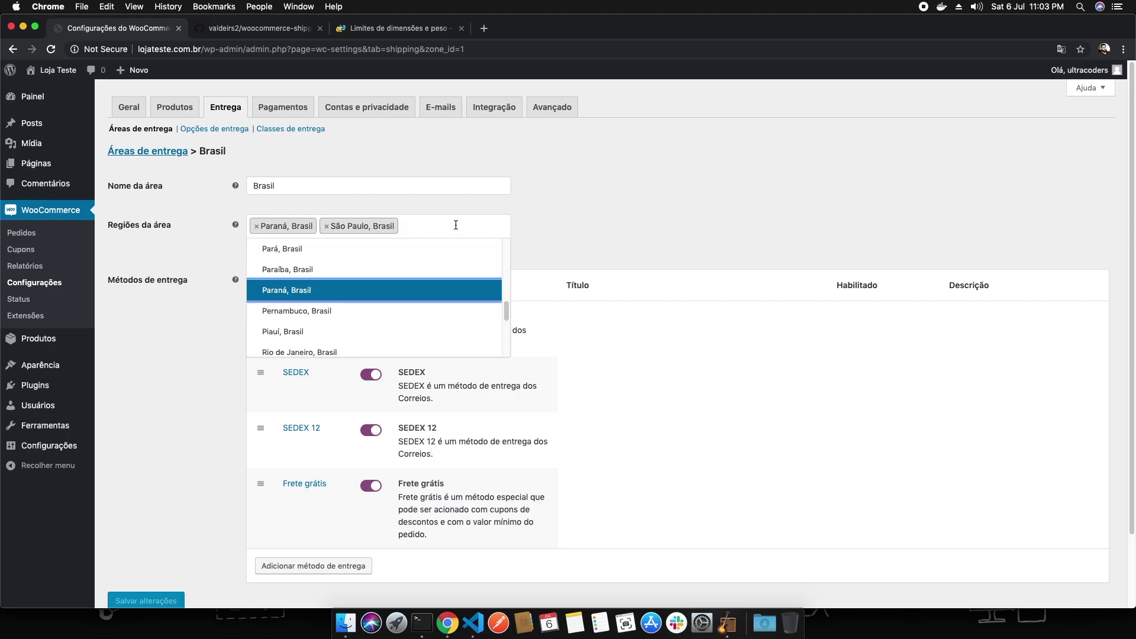
pyautogui.press('BackSpace')
pyautogui.press('super+BackSpace')
pyautogui.press('BackSpace')
pyautogui.press('BackSpace')
pyautogui.press('BackSpace')
pyautogui.press('BackSpace')
pyautogui.press('BackSpace')
pyautogui.press('BackSpace')
pyautogui.press('BackSpace')
pyautogui.press('BackSpace')
pyautogui.press('BackSpace')
pyautogui.press('BackSpace')
pyautogui.press('BackSpace')
pyautogui.press('BackSpace')
pyautogui.press('BackSpace')
pyautogui.press('BackSpace')
pyautogui.press('BackSpace')
pyautogui.write('brasil')
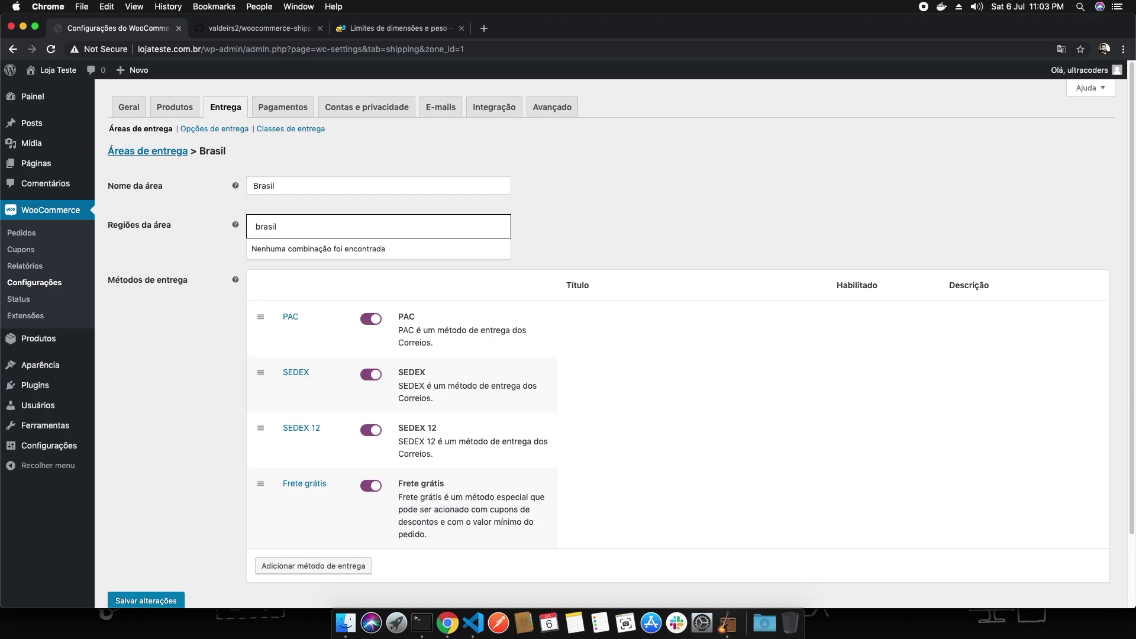
pyautogui.press('super+a')
pyautogui.press('BackSpace')
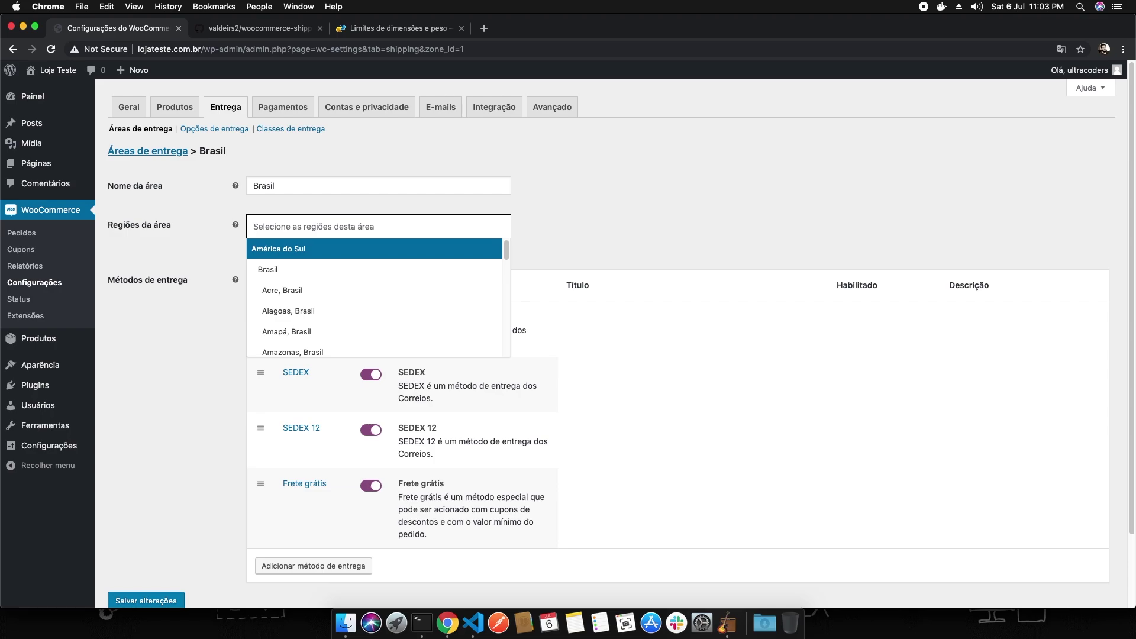
# - Add Paraná, Brasil and São Paulo, Brasil as the shipping zone's regions
pyautogui.write('para')
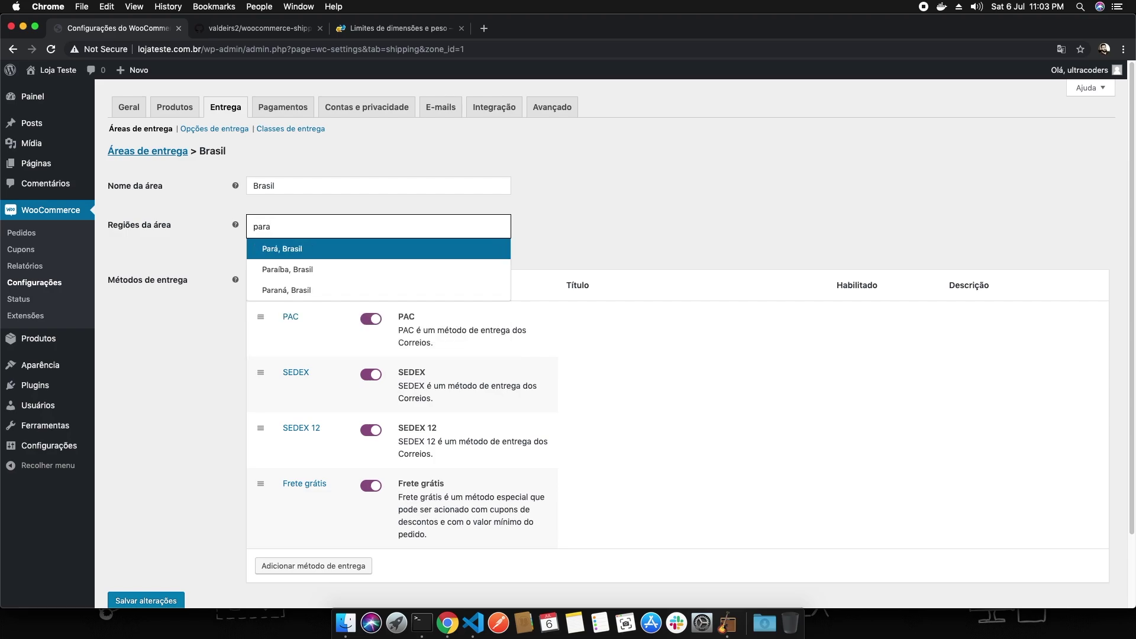
pyautogui.click(342, 290)
pyautogui.click(350, 237)
pyautogui.write('sao')
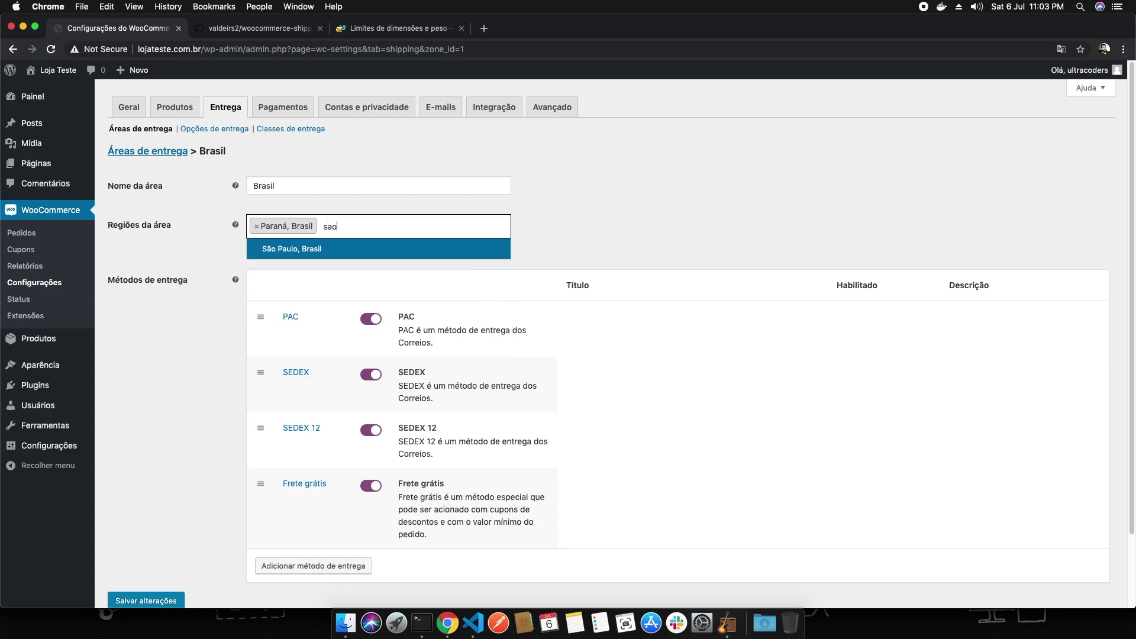
pyautogui.click(314, 249)
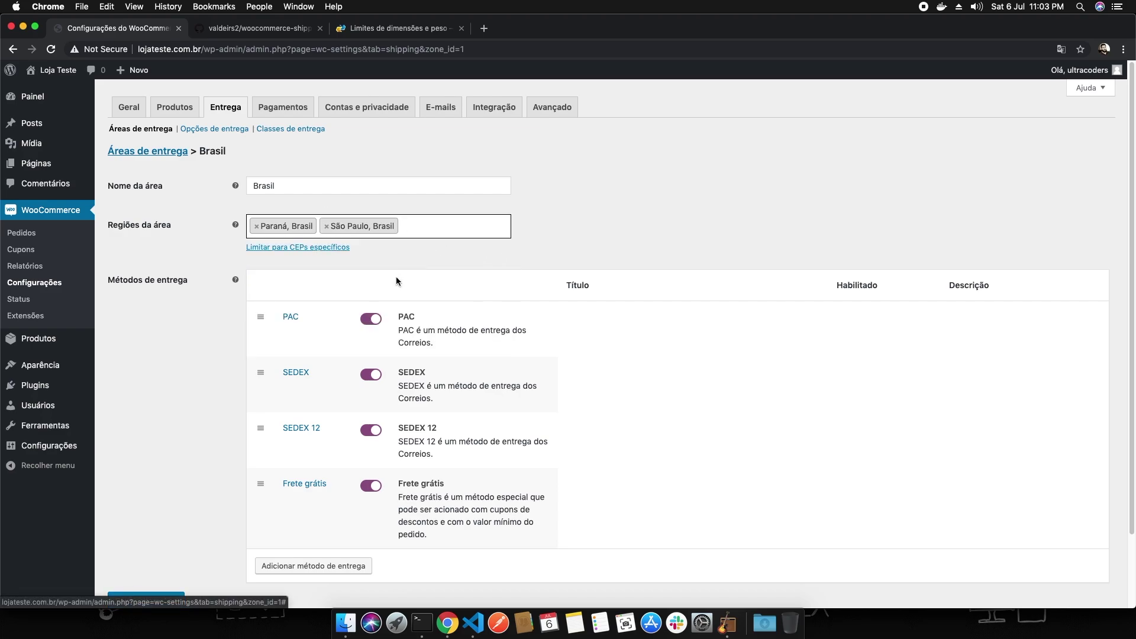
# - Open the zone's PAC shipping method for editing
pyautogui.scroll(-1, 252, 298)
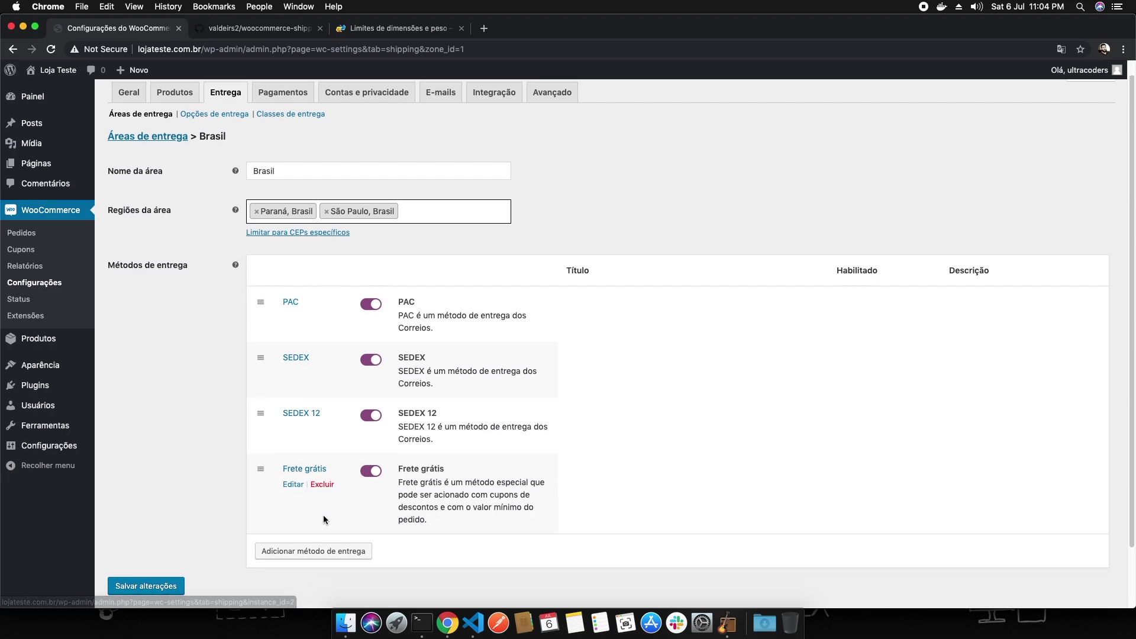
pyautogui.moveTo(289, 382)
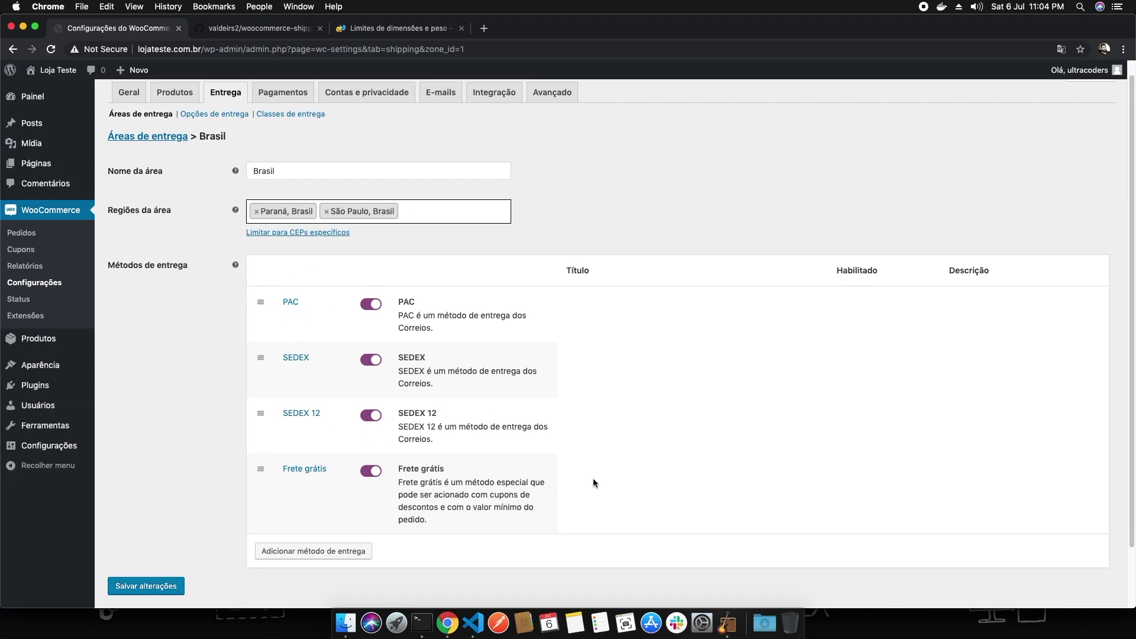
pyautogui.moveTo(340, 309)
pyautogui.moveTo(286, 314)
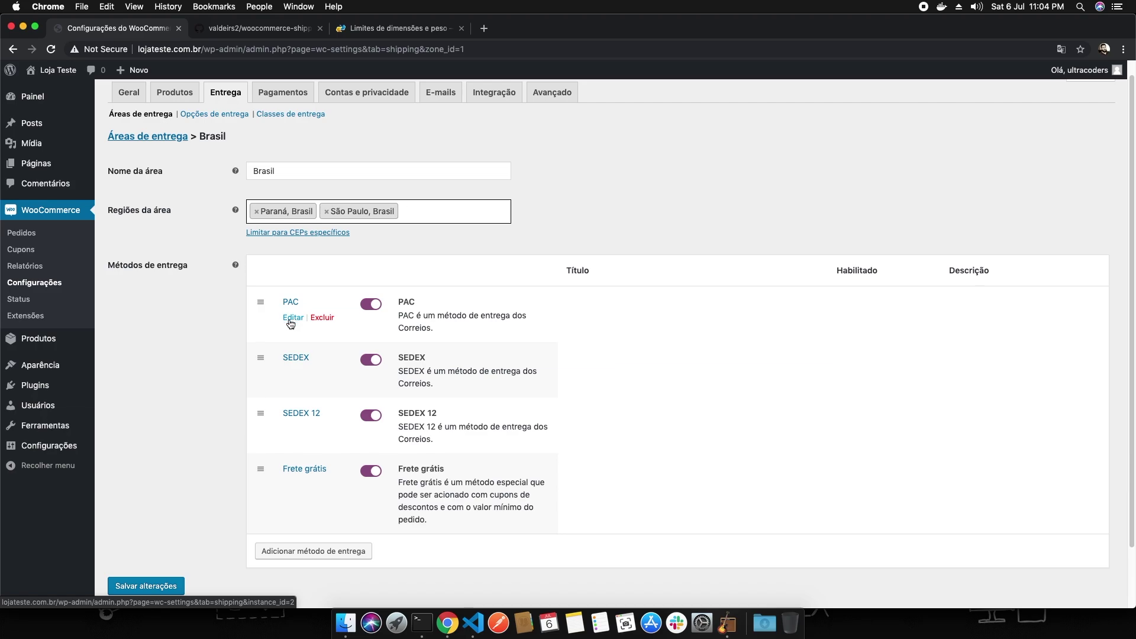
pyautogui.click(291, 319)
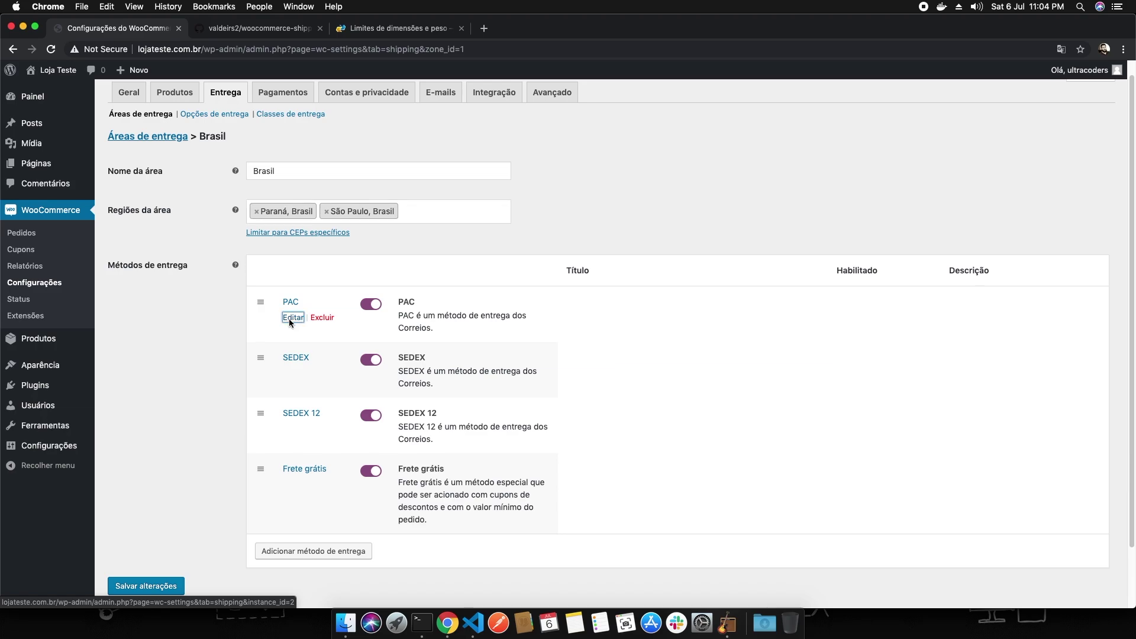
pyautogui.click(657, 213)
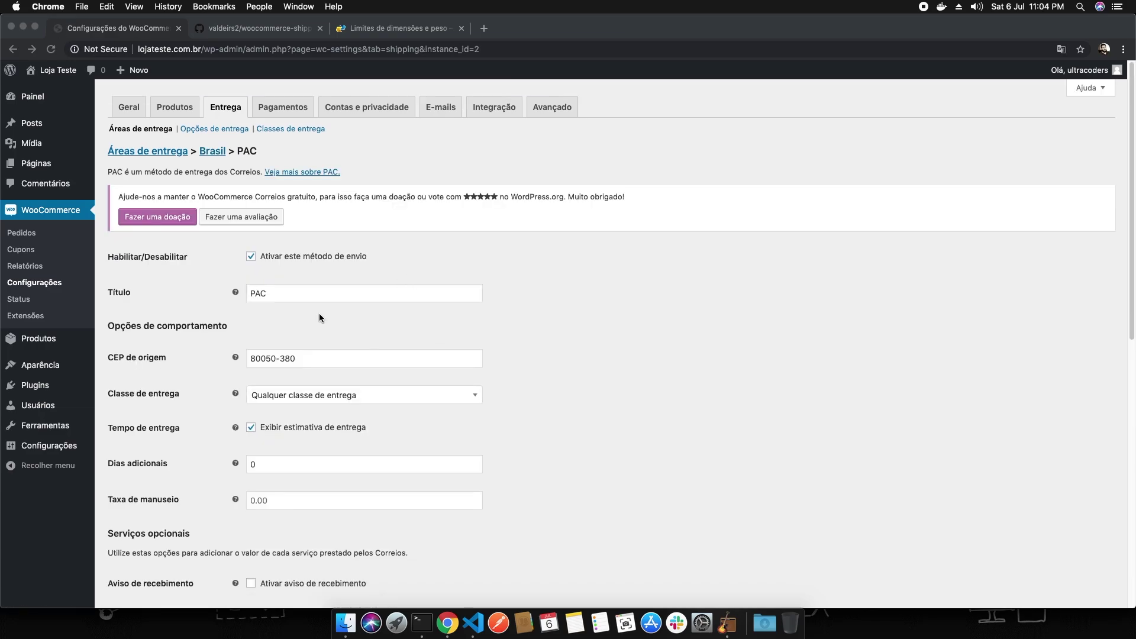
# - Review the PAC method's title, origin postal code, delivery estimate, optional services, service options and minimum package dimensions
pyautogui.scroll(-3, 329, 318)
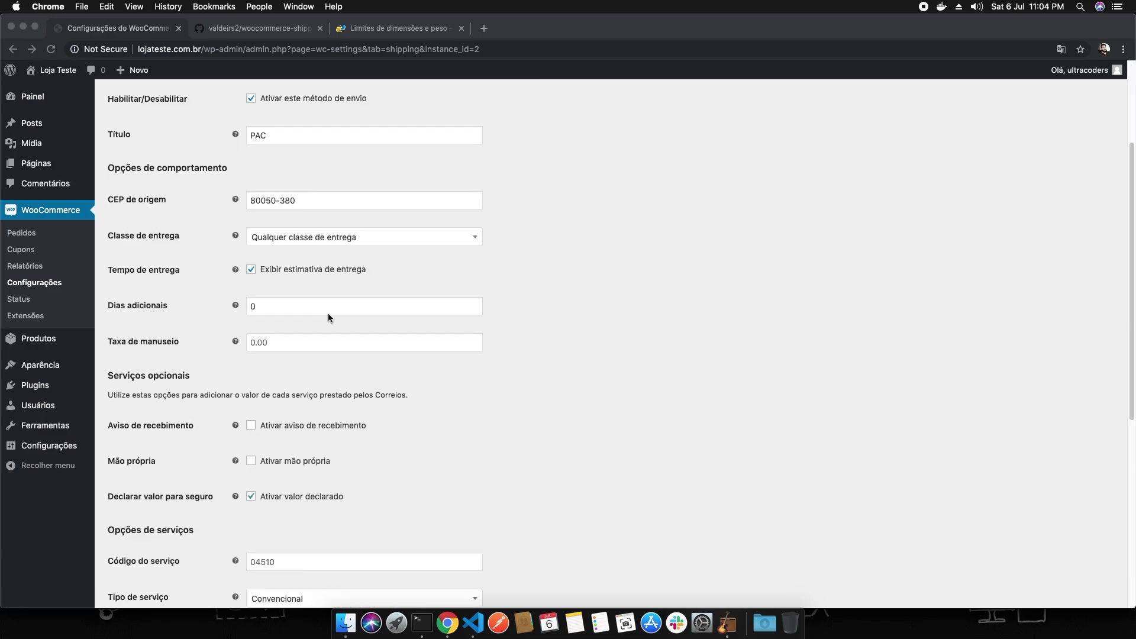
pyautogui.scroll(-6, 327, 318)
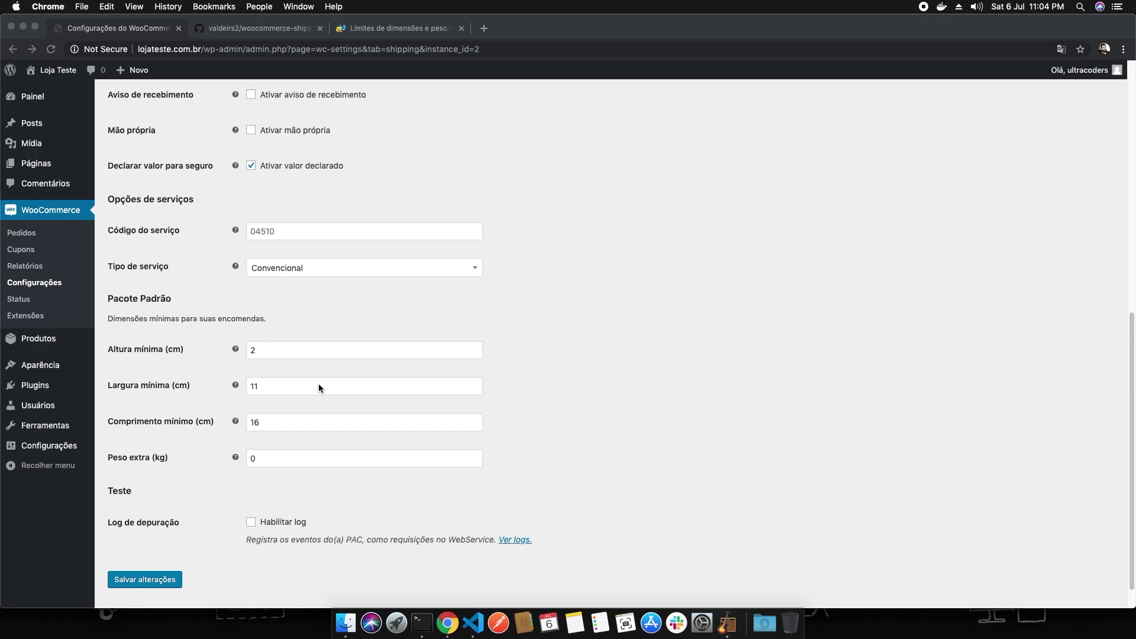
pyautogui.scroll(3, 319, 384)
pyautogui.scroll(-2, 319, 382)
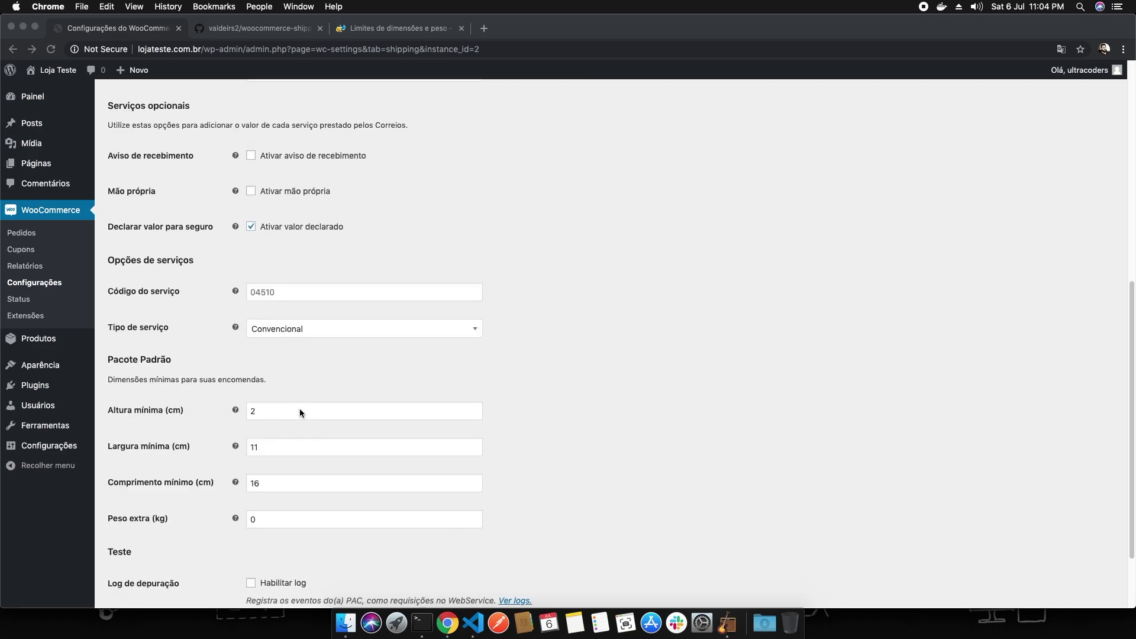
pyautogui.scroll(-2, 294, 437)
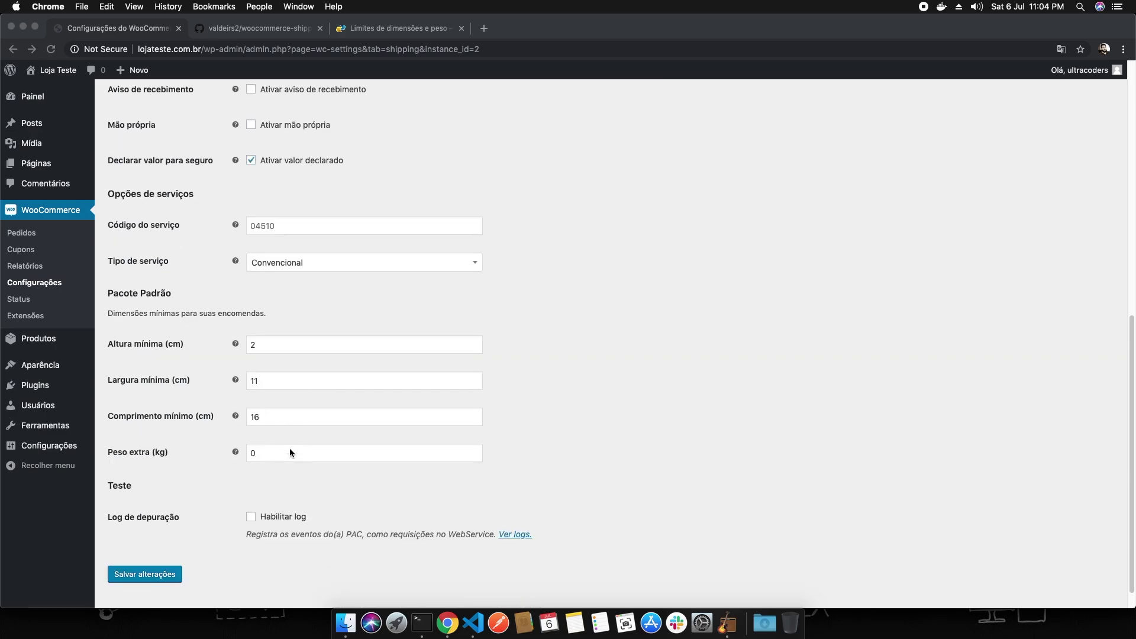
pyautogui.scroll(10, 290, 450)
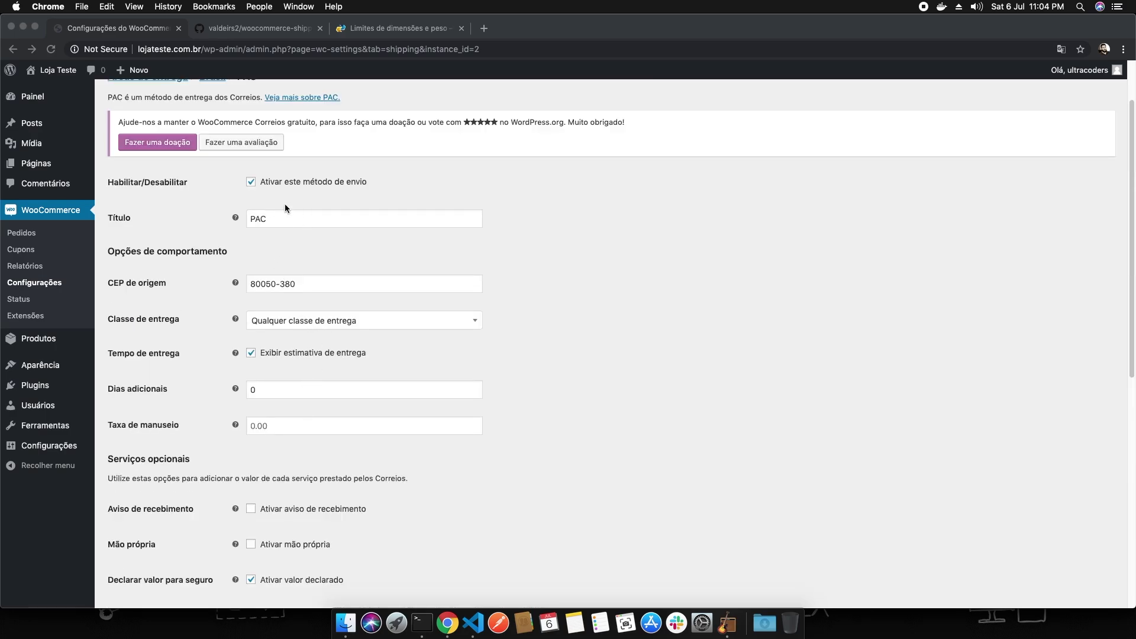
pyautogui.click(336, 218)
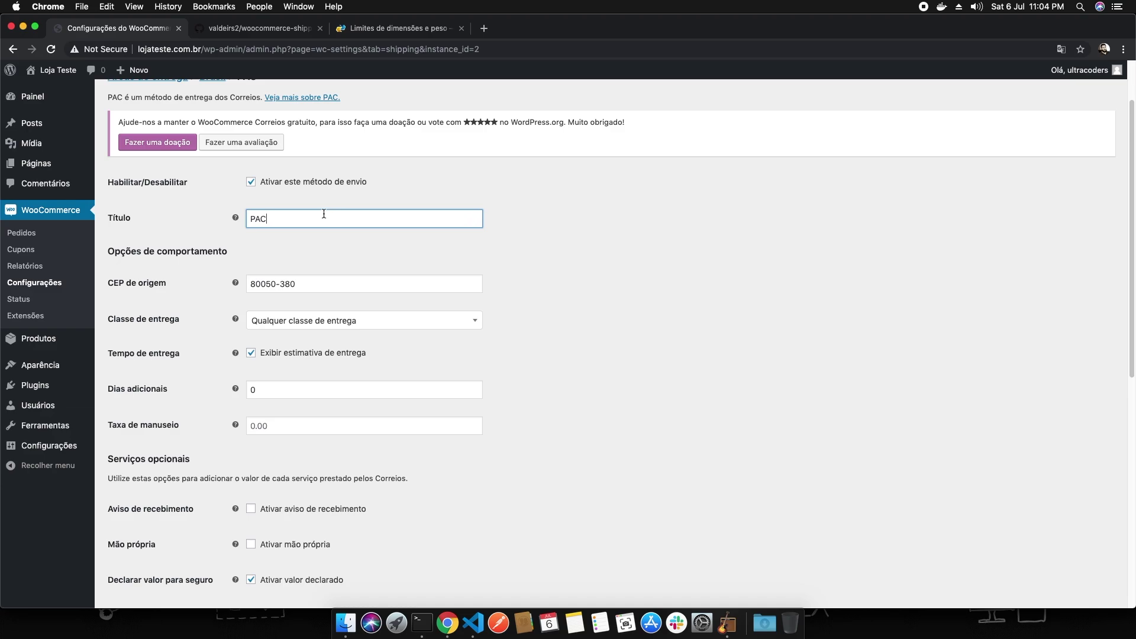
pyautogui.scroll(-1, 310, 242)
pyautogui.scroll(-3, 310, 241)
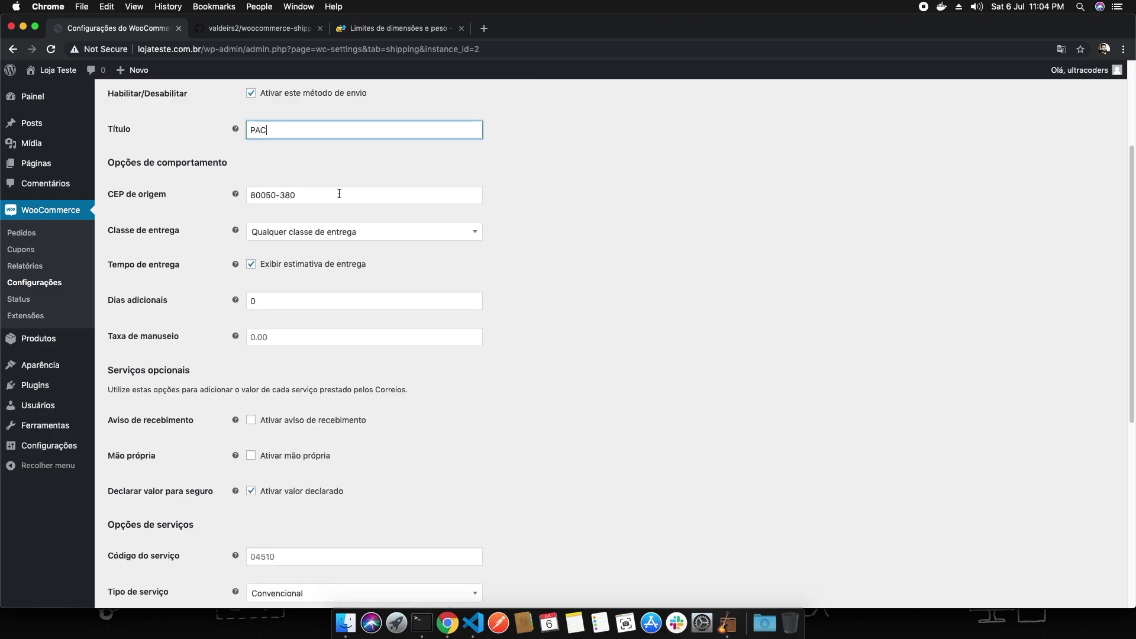
pyautogui.moveTo(351, 191); pyautogui.dragTo(228, 194)
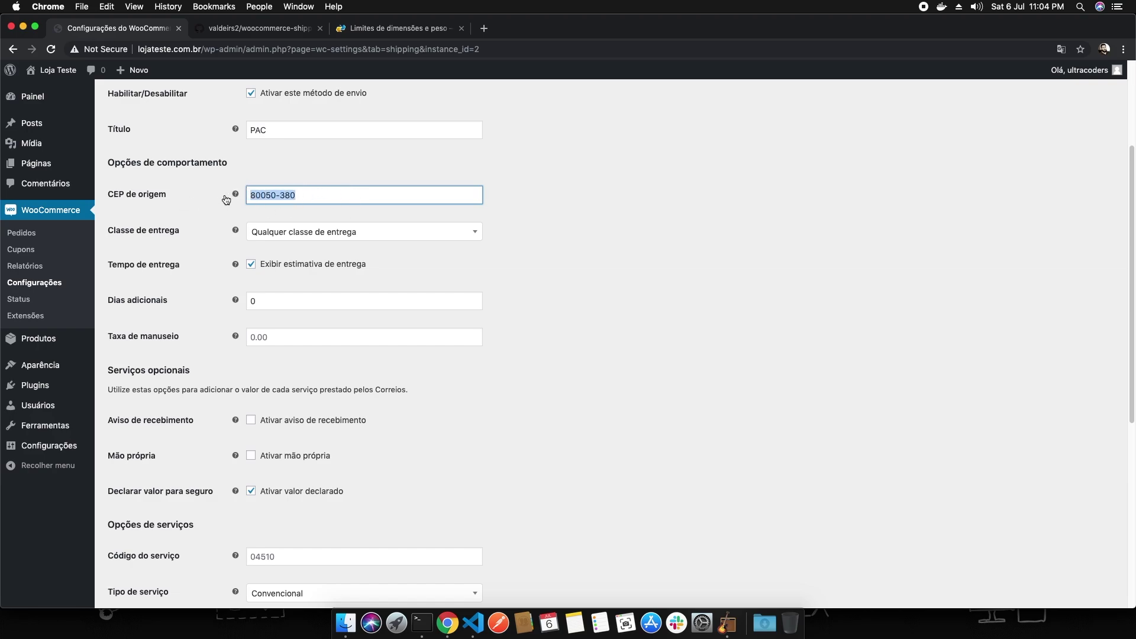
# - Examine the PAC method's origin postal code and the choices available for its delivery class
pyautogui.click(496, 195)
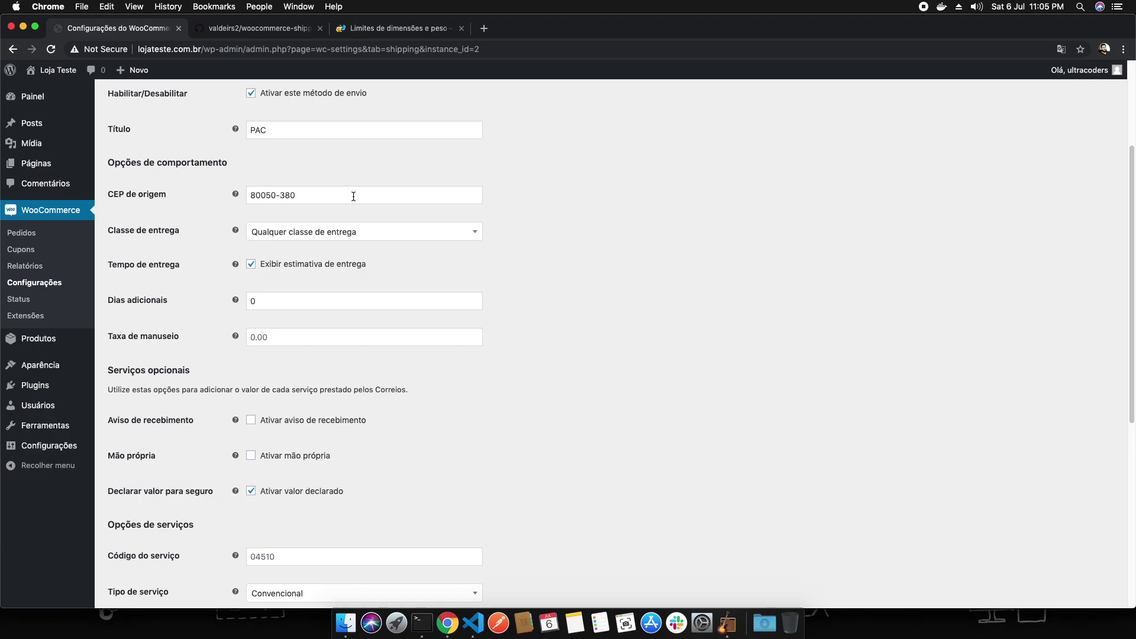
pyautogui.moveTo(358, 195); pyautogui.dragTo(193, 199)
pyautogui.click(557, 193)
pyautogui.moveTo(322, 195); pyautogui.dragTo(201, 201)
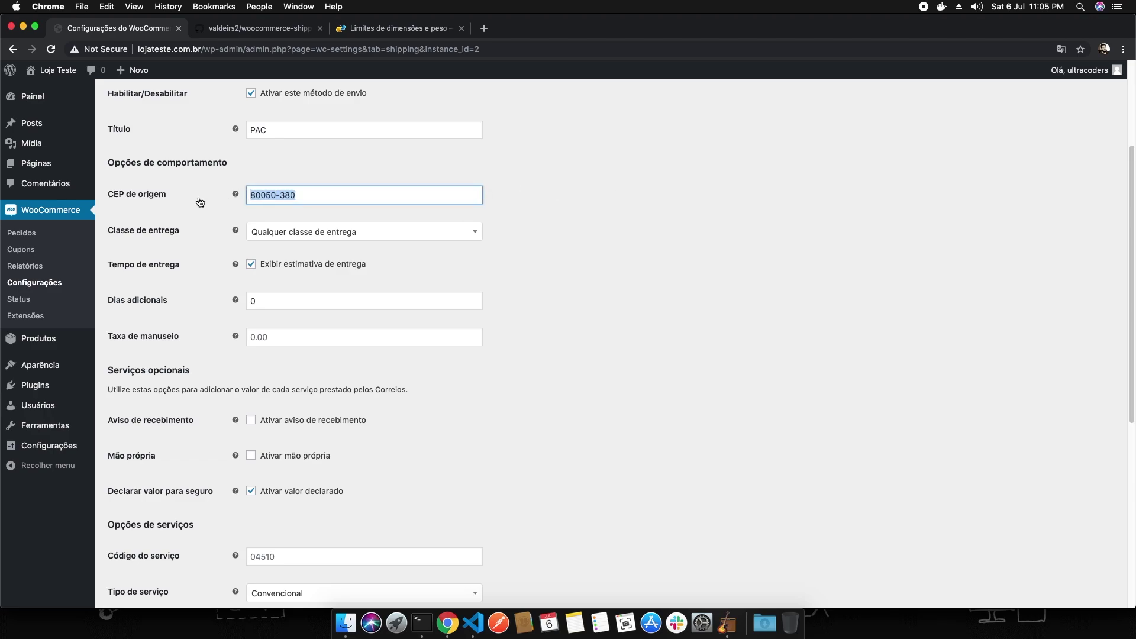
pyautogui.click(625, 193)
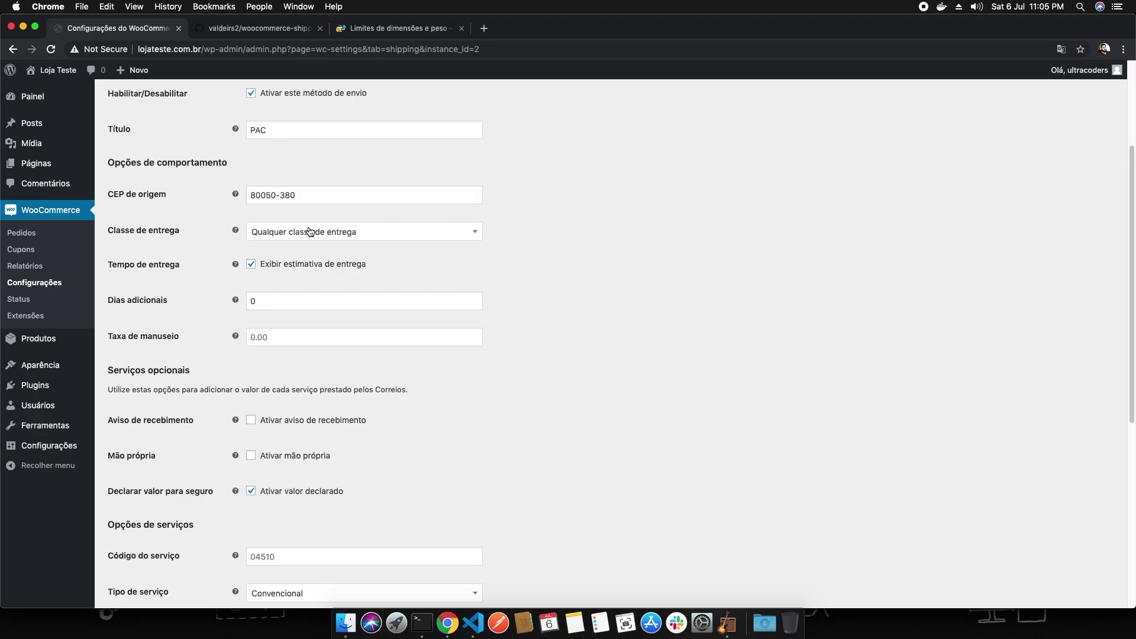
pyautogui.click(299, 233)
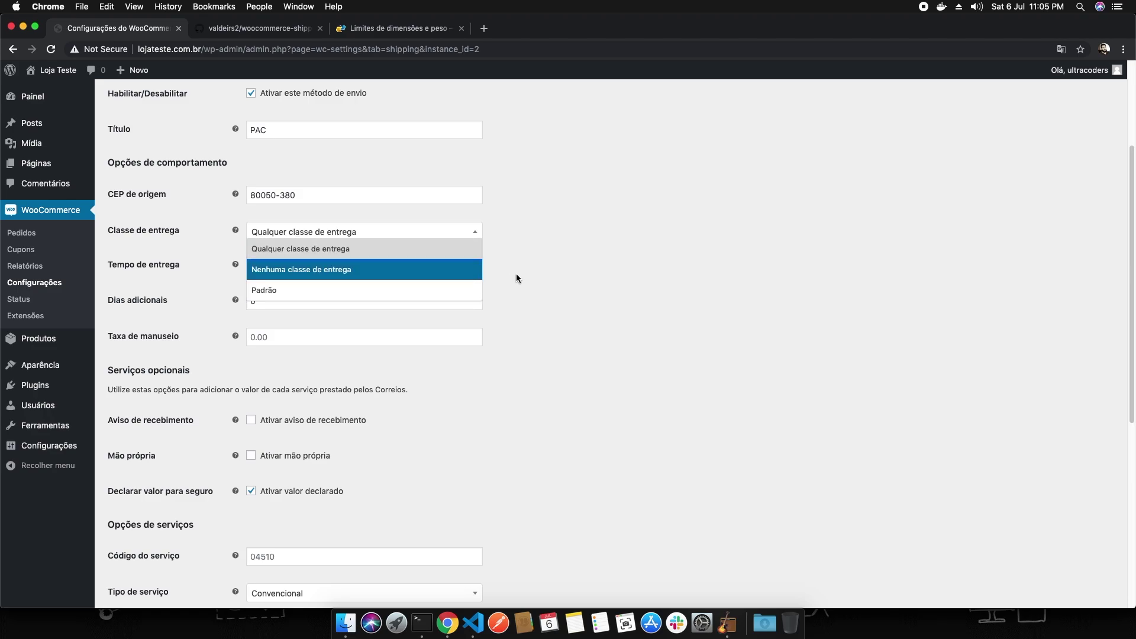
pyautogui.press('Down')
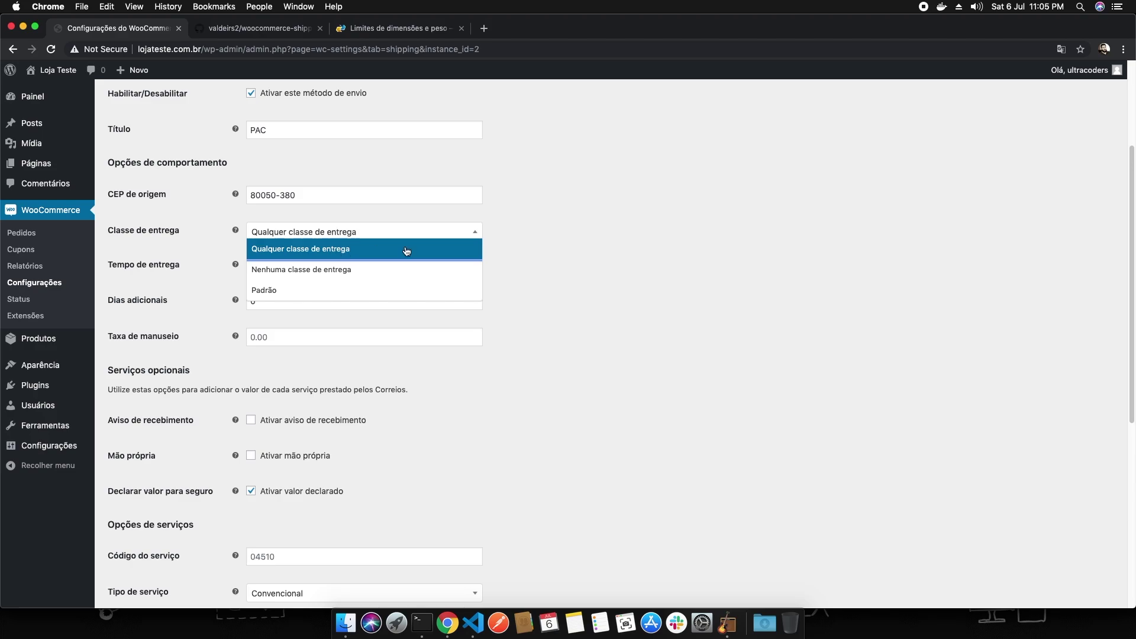
pyautogui.click(553, 243)
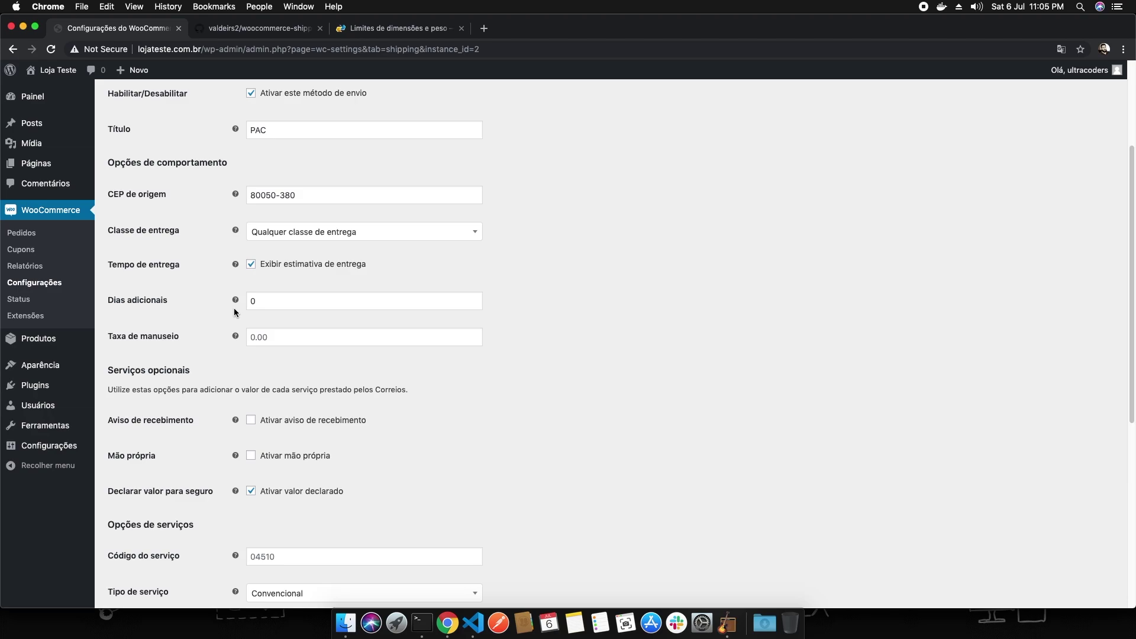
pyautogui.click(311, 235)
pyautogui.click(541, 231)
# - Review the PAC method's additional days, handling fee, optional services, service type and minimum package dimensions
pyautogui.scroll(-1, 332, 284)
pyautogui.click(306, 278)
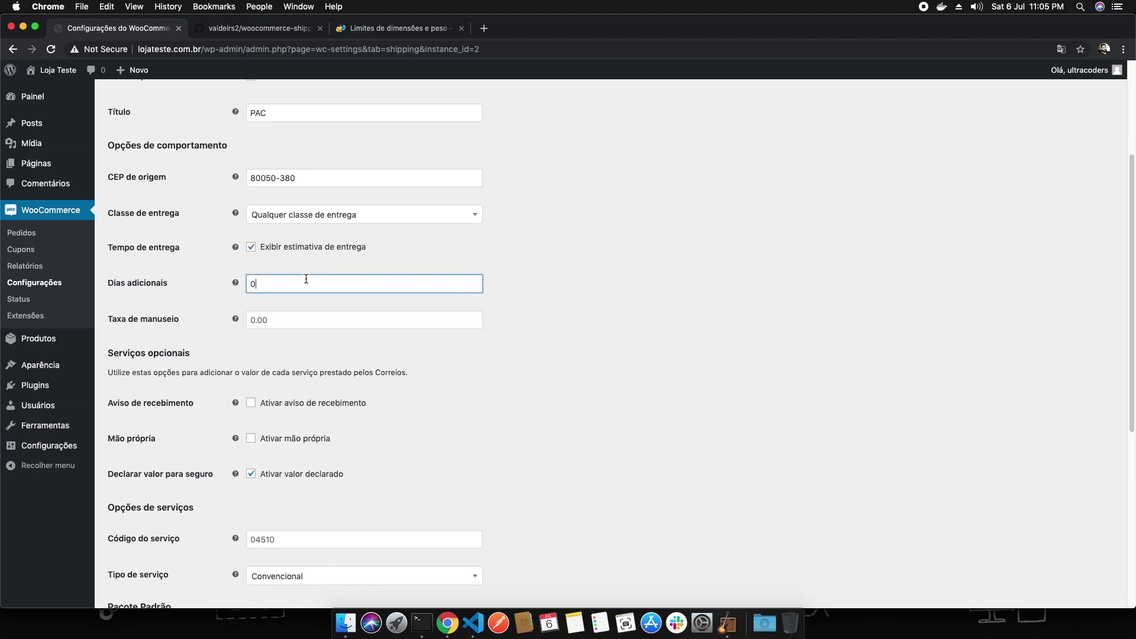
pyautogui.scroll(-2, 287, 283)
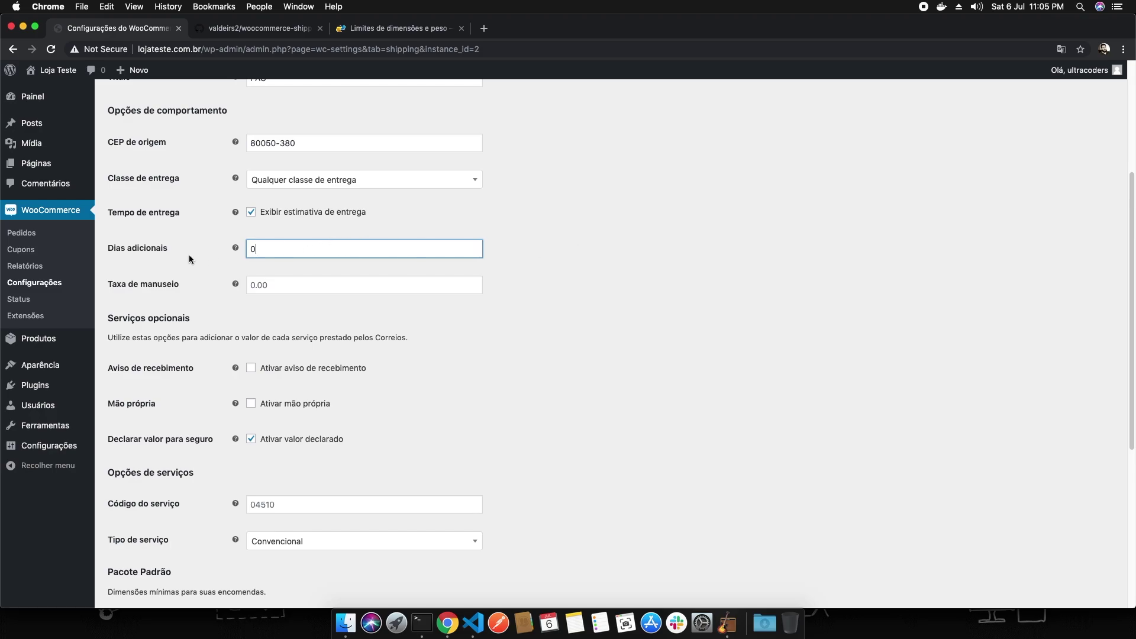
pyautogui.scroll(-4, 546, 257)
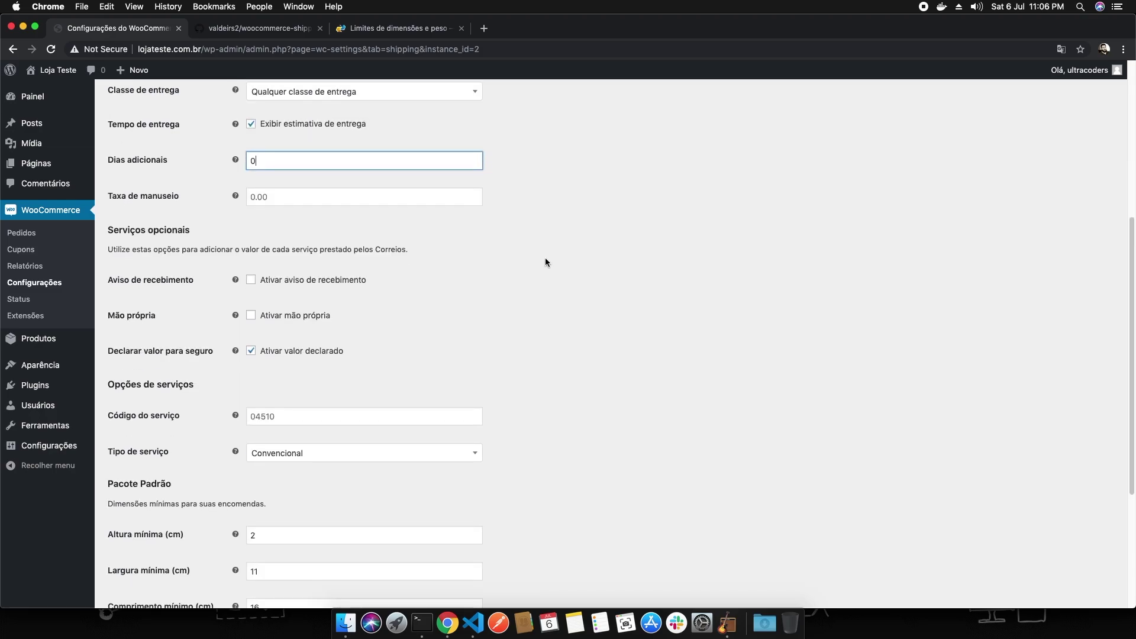
pyautogui.scroll(-1, 444, 265)
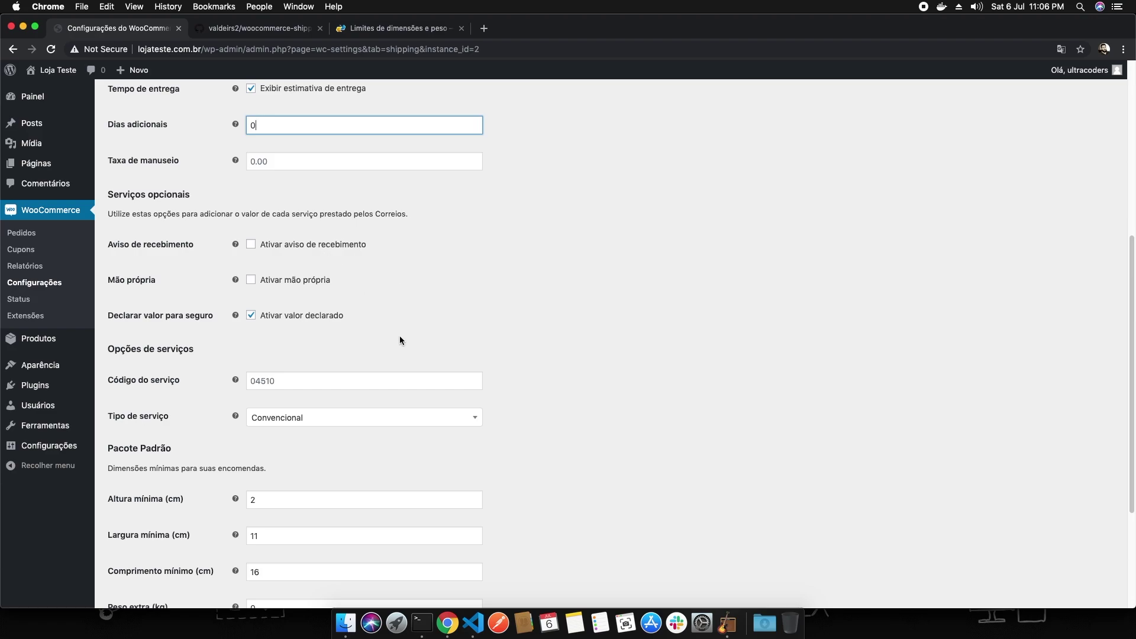
pyautogui.scroll(-5, 346, 313)
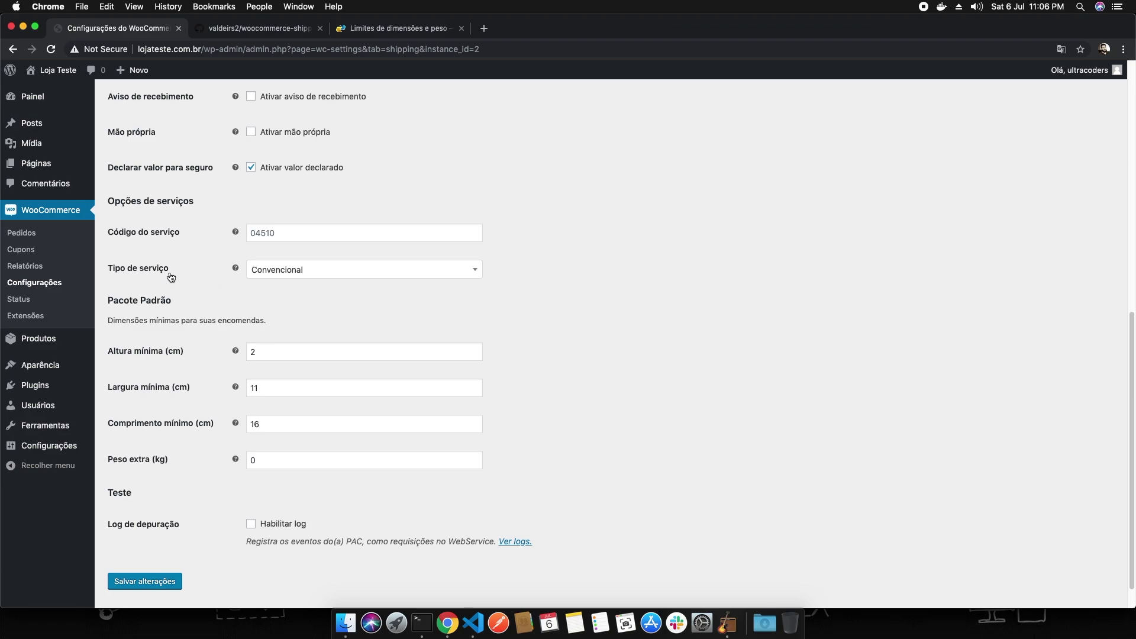
pyautogui.click(299, 270)
pyautogui.click(496, 270)
pyautogui.scroll(-1, 303, 296)
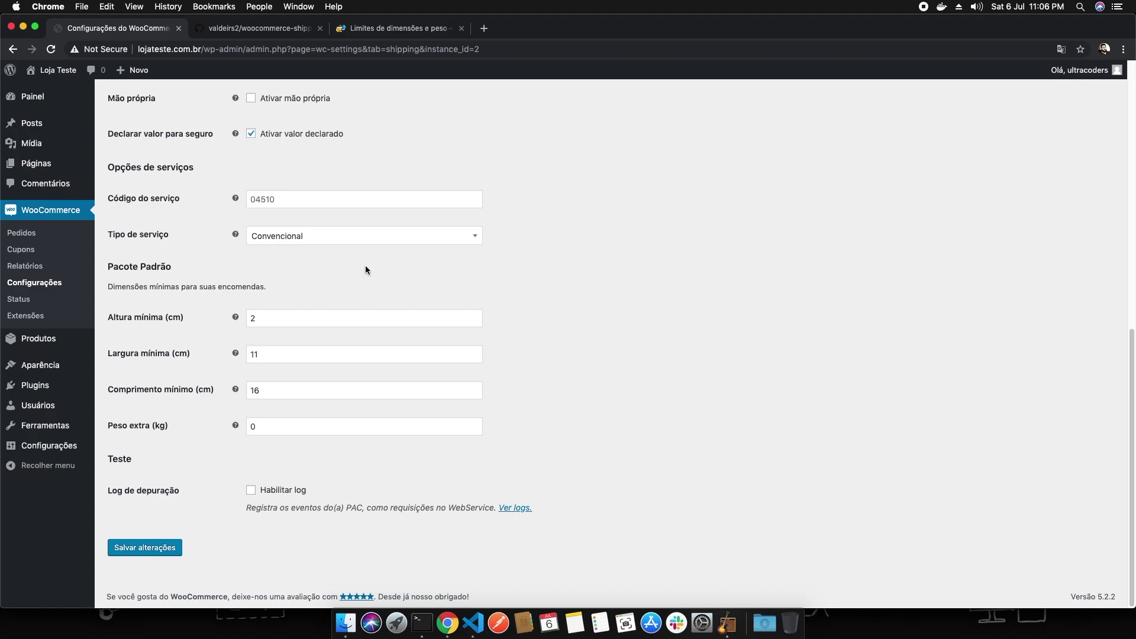
pyautogui.scroll(10, 374, 269)
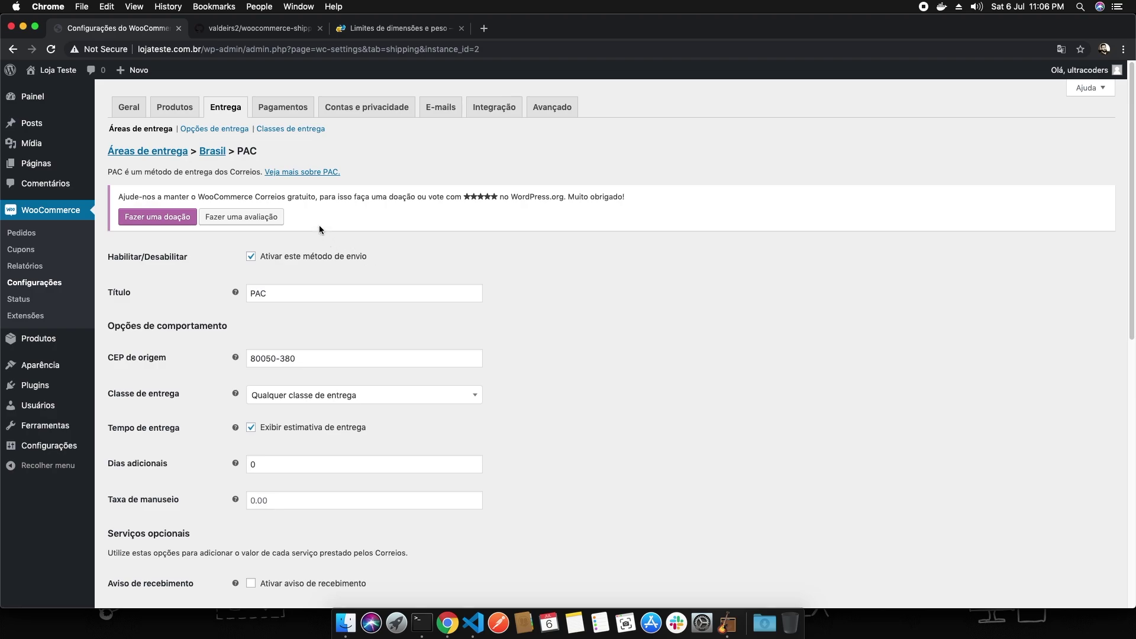
# - Open the zone for locations not covered by other shipping zones and examine which delivery methods can be added
pyautogui.click(168, 129)
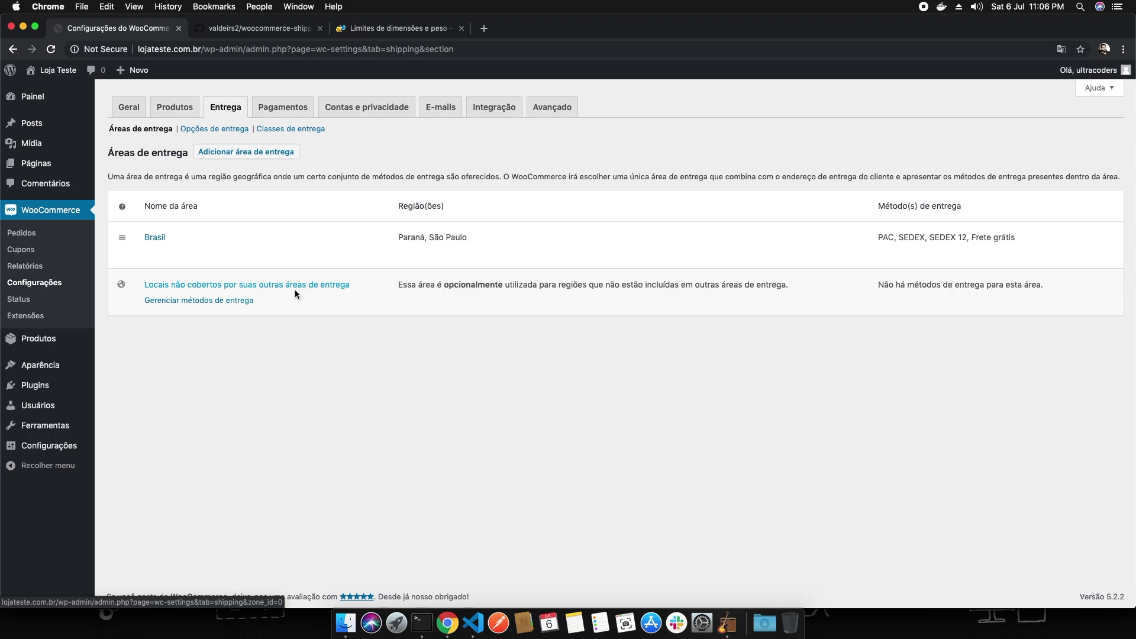
pyautogui.click(263, 287)
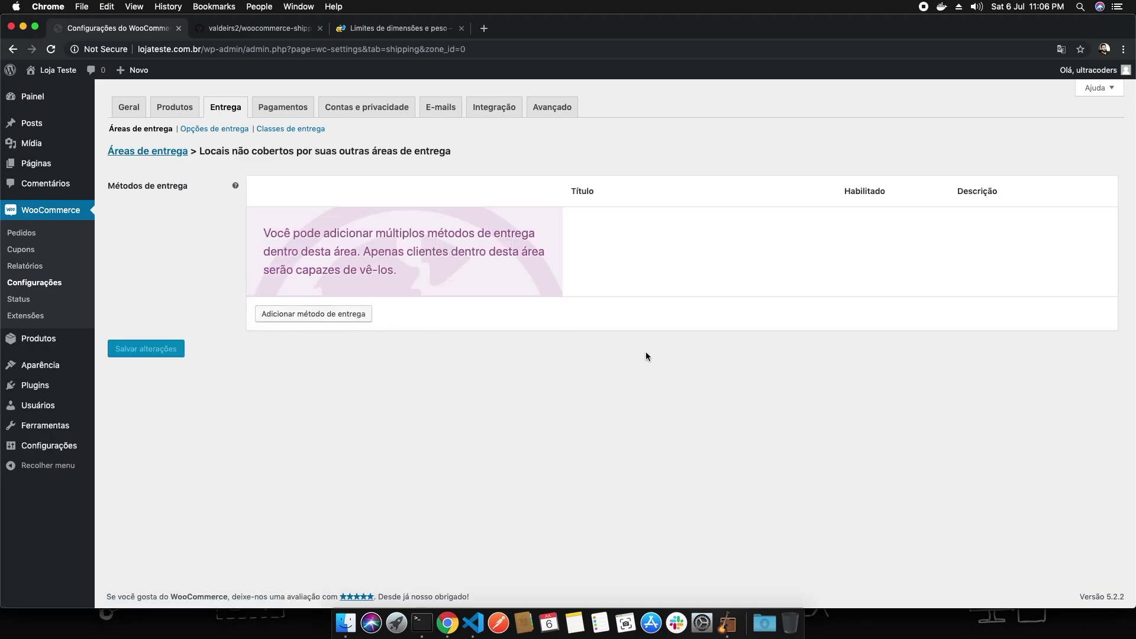
pyautogui.click(323, 315)
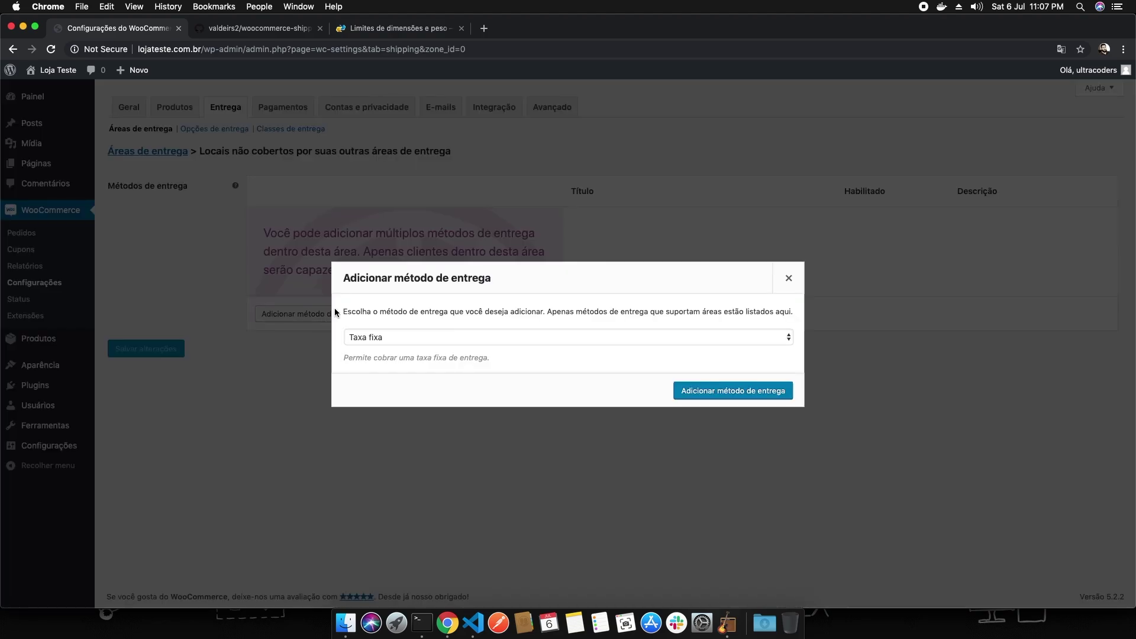
pyautogui.click(483, 338)
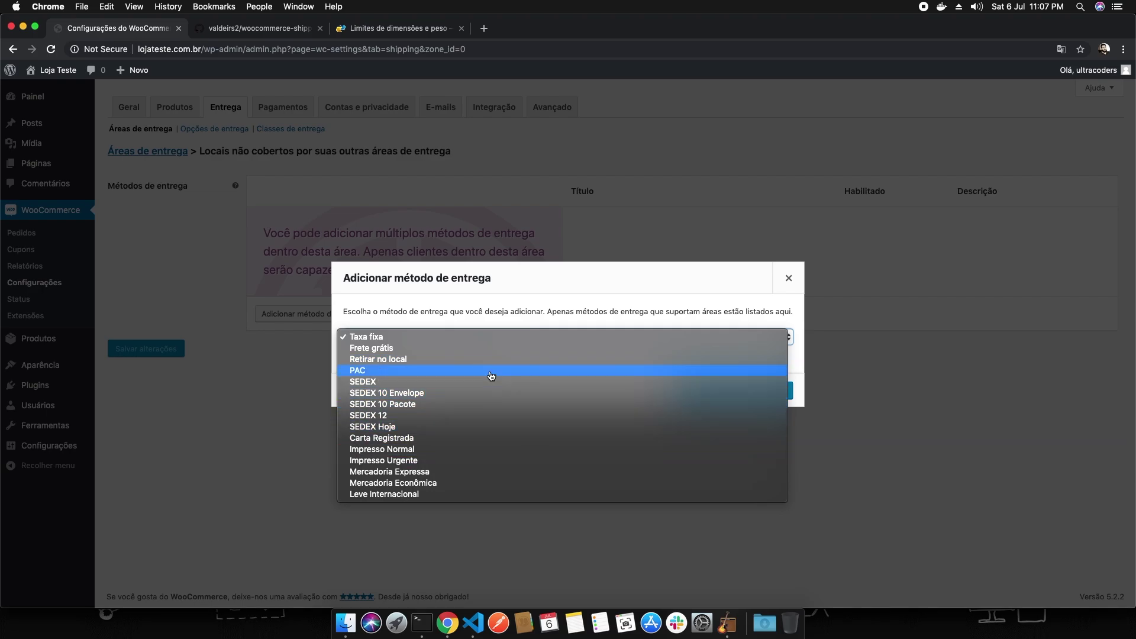
pyautogui.press('Escape')
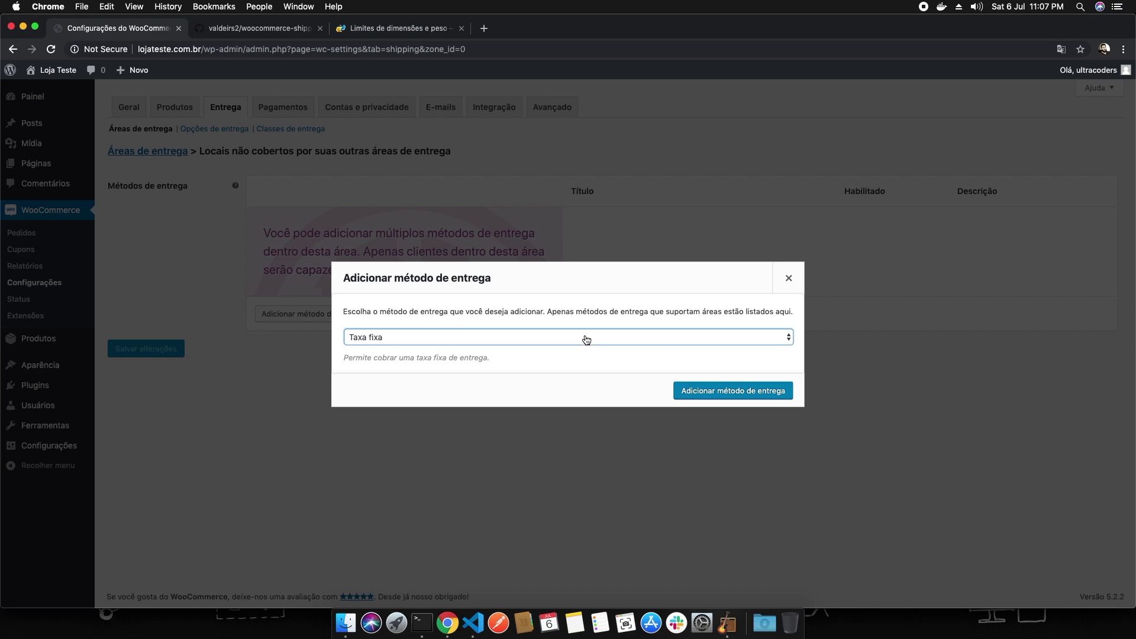
pyautogui.click(788, 277)
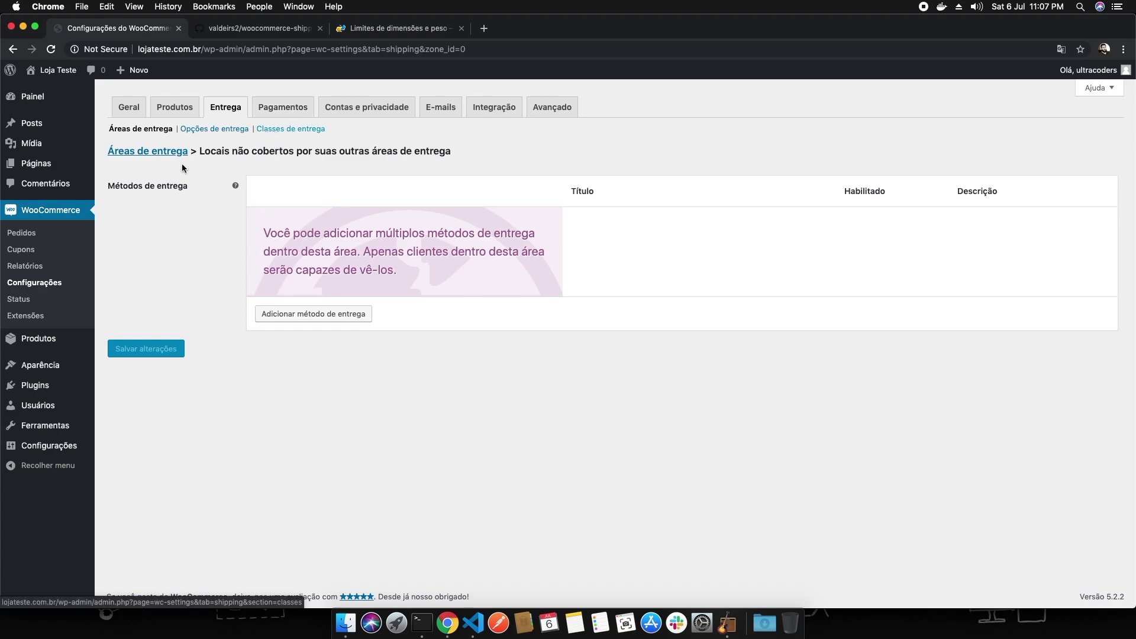
# - View the store's shipping classes, and open the shipping data of the Oculos de sol product
pyautogui.click(269, 129)
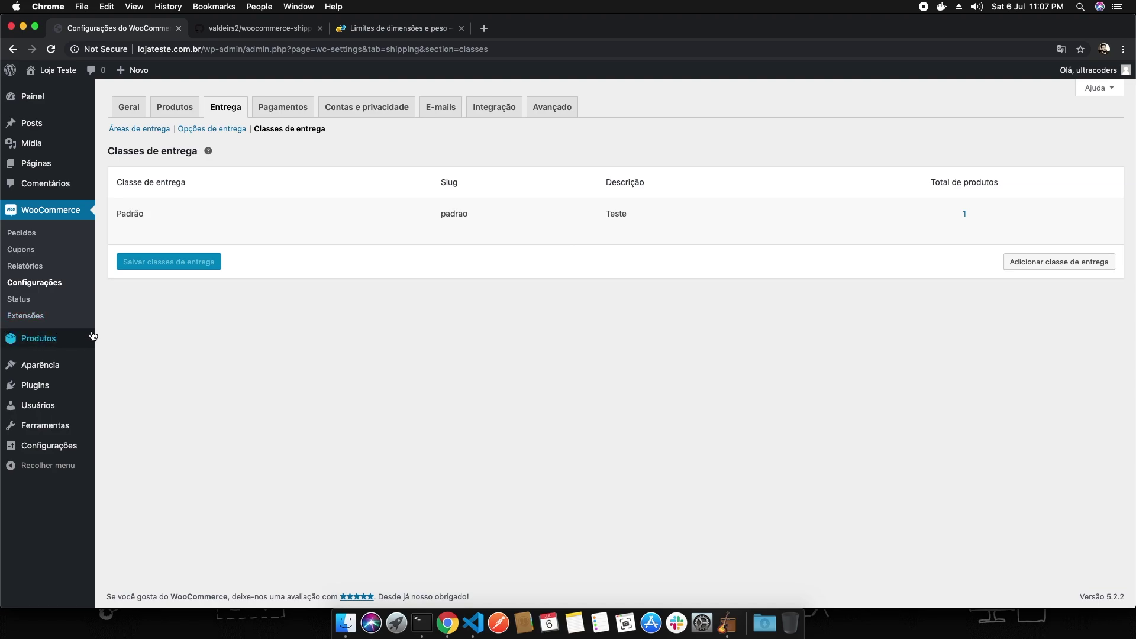
pyautogui.moveTo(54, 339)
pyautogui.click(118, 342)
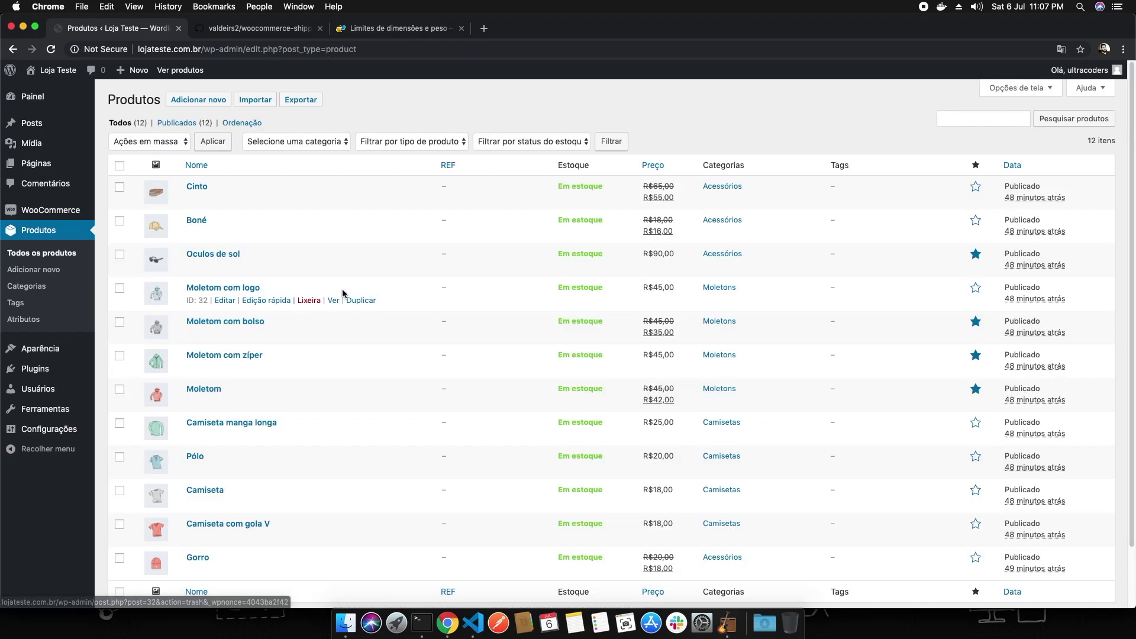
pyautogui.click(227, 255)
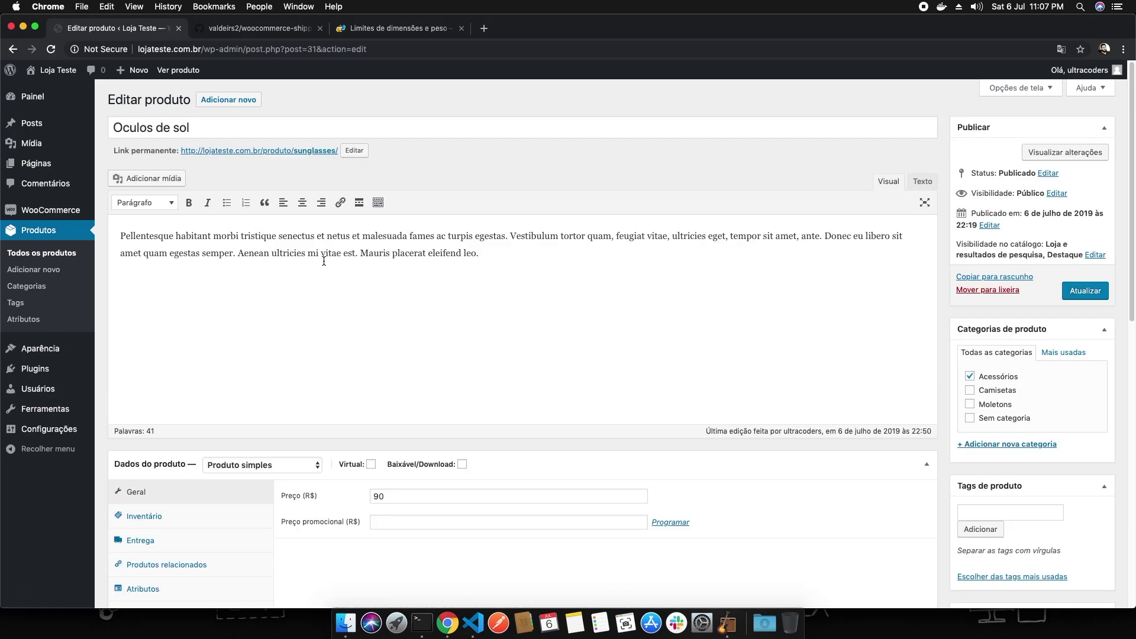
pyautogui.scroll(-3, 290, 290)
pyautogui.click(161, 442)
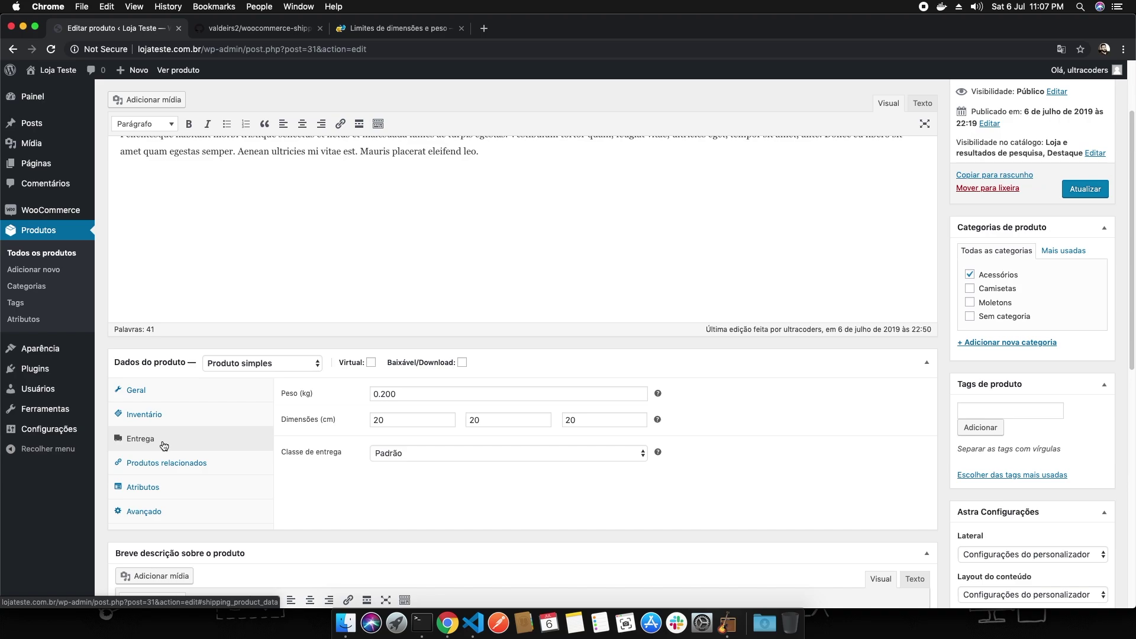
# - Examine the product's weight and dimension fields in its shipping data
pyautogui.doubleClick(421, 392)
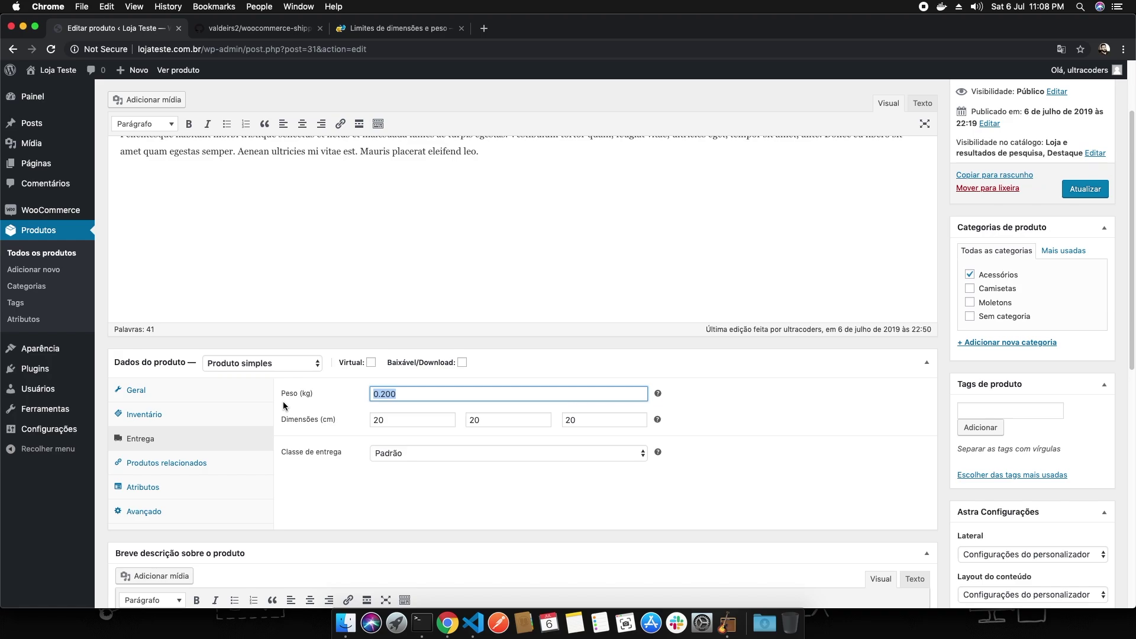
pyautogui.click(438, 394)
pyautogui.moveTo(322, 421); pyautogui.dragTo(337, 421)
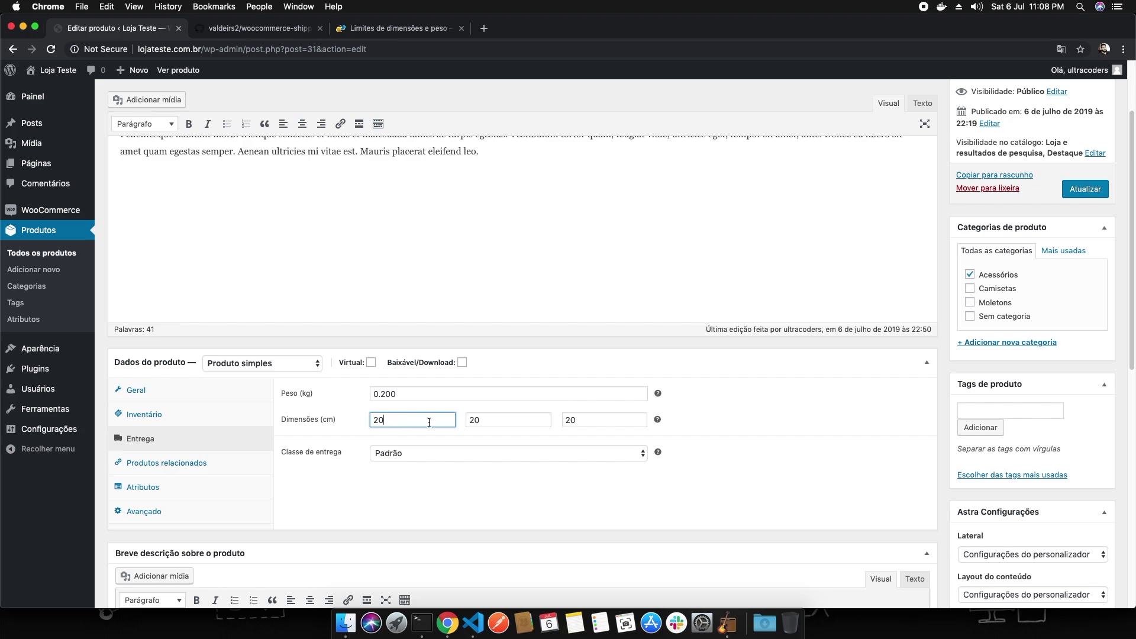
pyautogui.moveTo(658, 421)
pyautogui.click(690, 420)
# - Set the product's shipping class to "Nenhum classe de entrega" and update the product
pyautogui.click(483, 454)
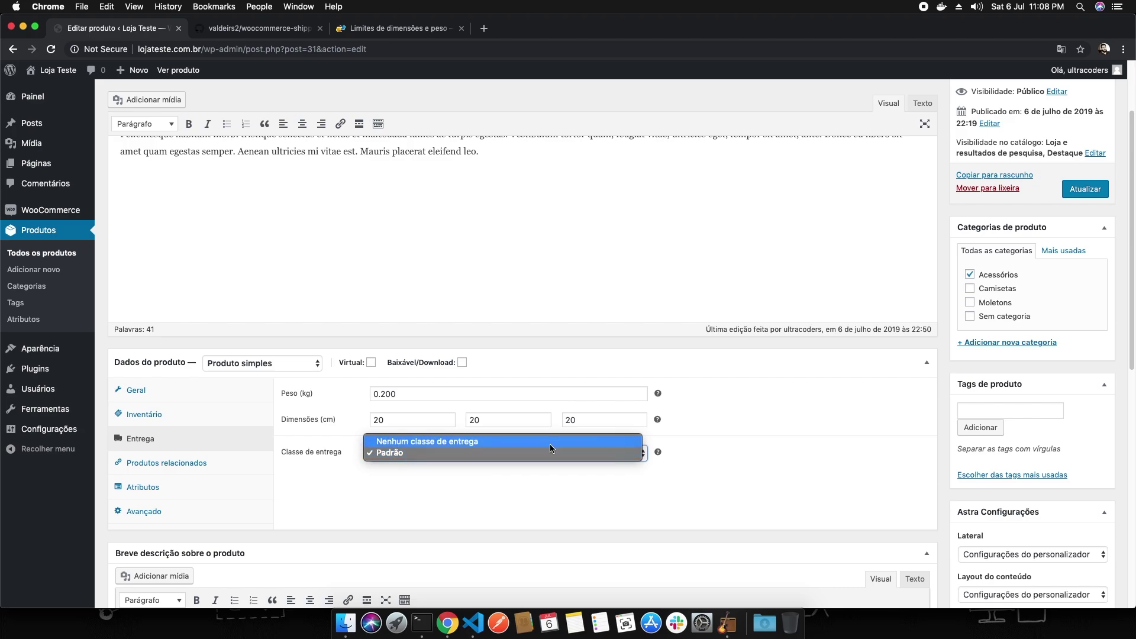
pyautogui.click(483, 442)
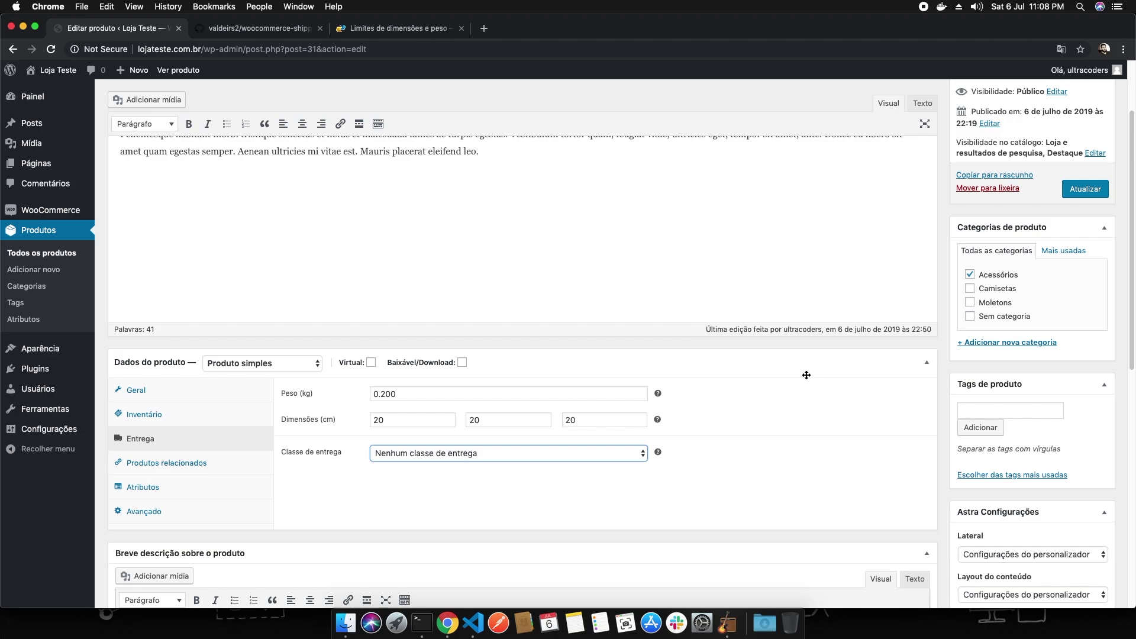
pyautogui.click(1084, 192)
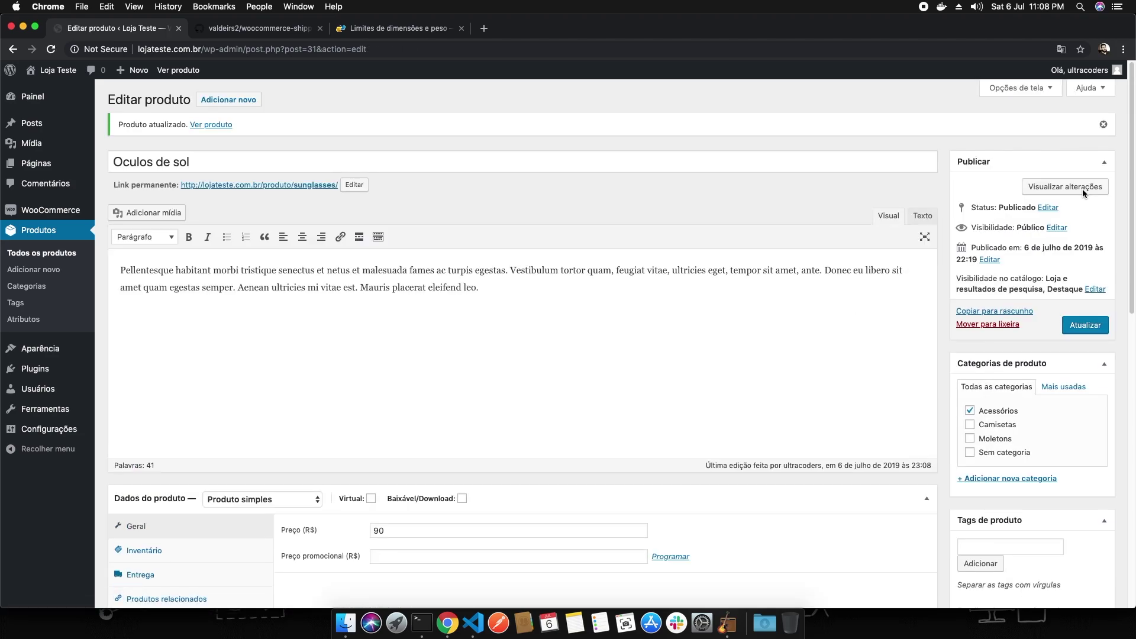
pyautogui.scroll(-3, 893, 244)
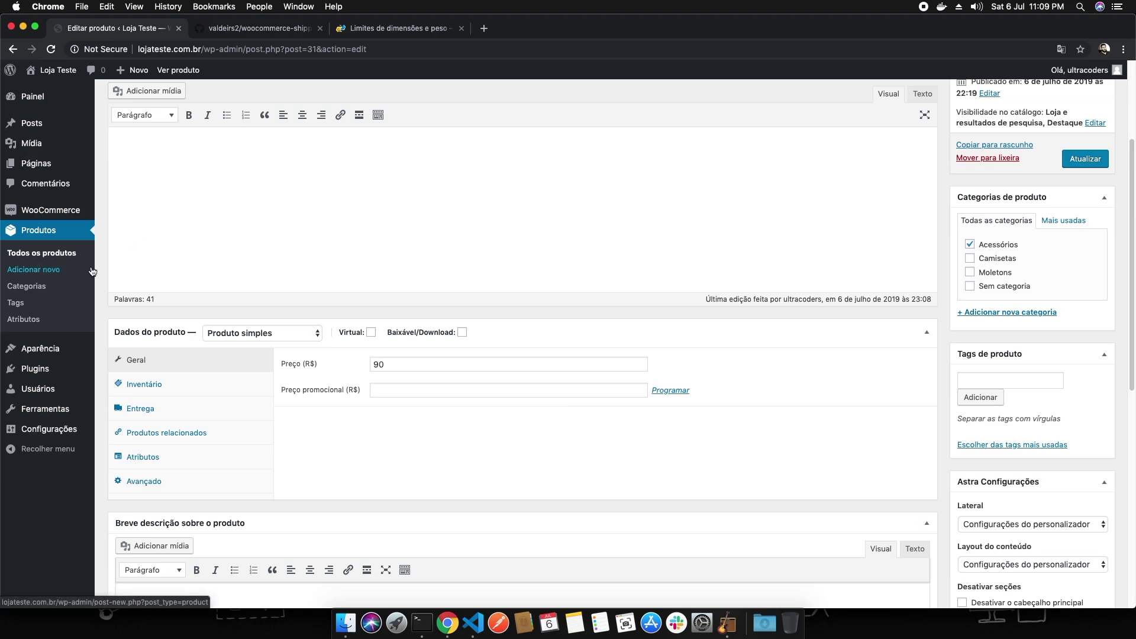
# - Switch to the woocommerce-shipping-calculator-in-product GitHub repository and examine its web address
pyautogui.click(274, 33)
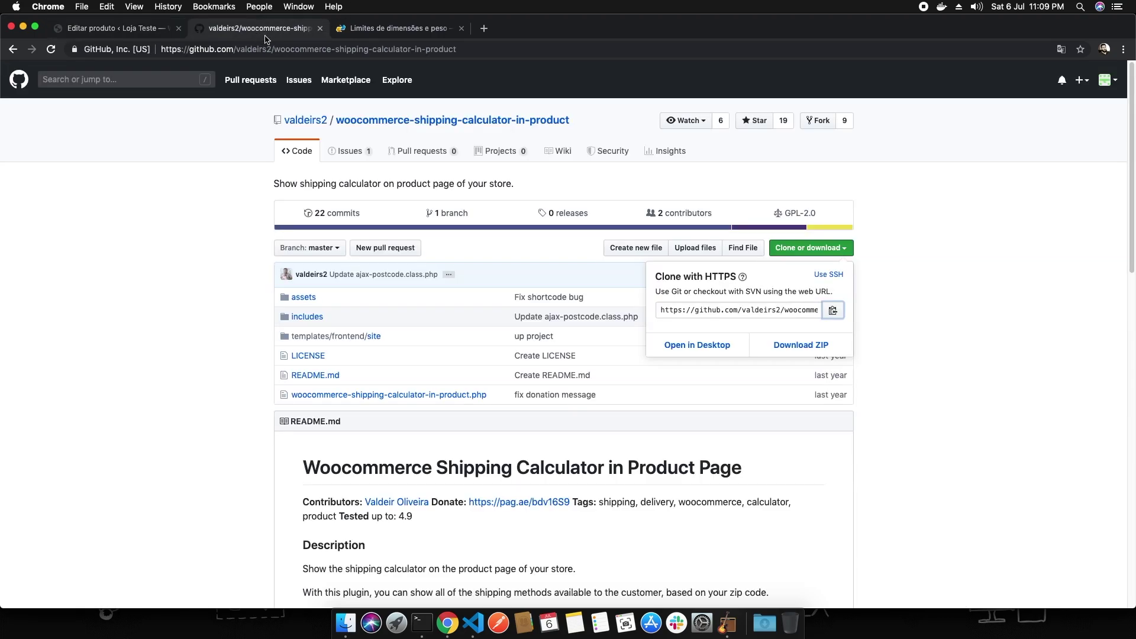
pyautogui.click(478, 49)
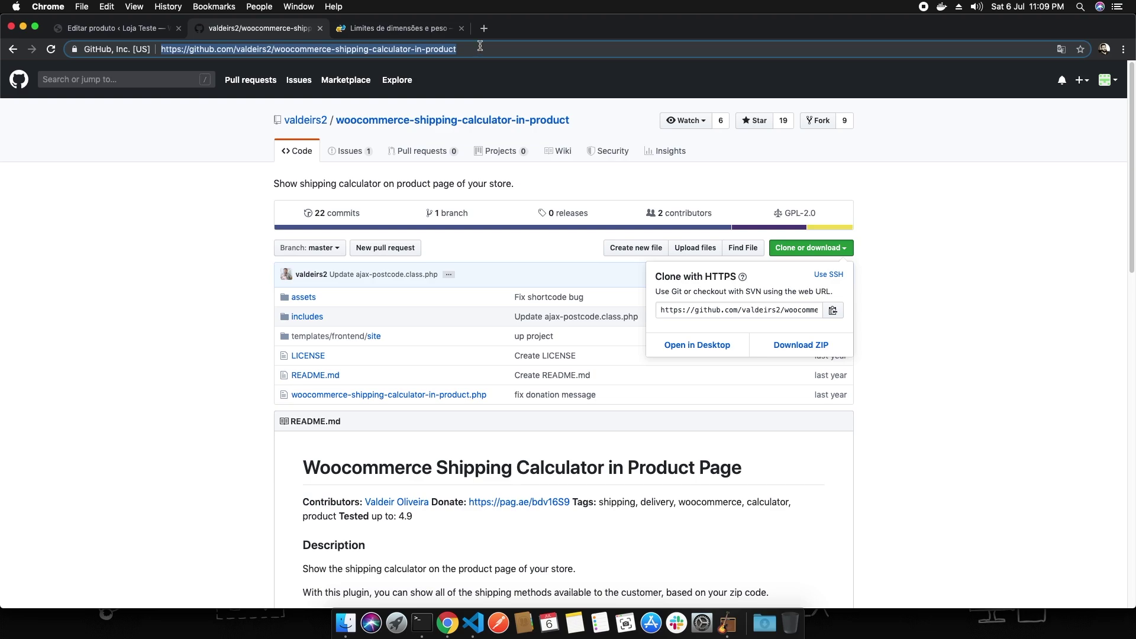
pyautogui.click(954, 197)
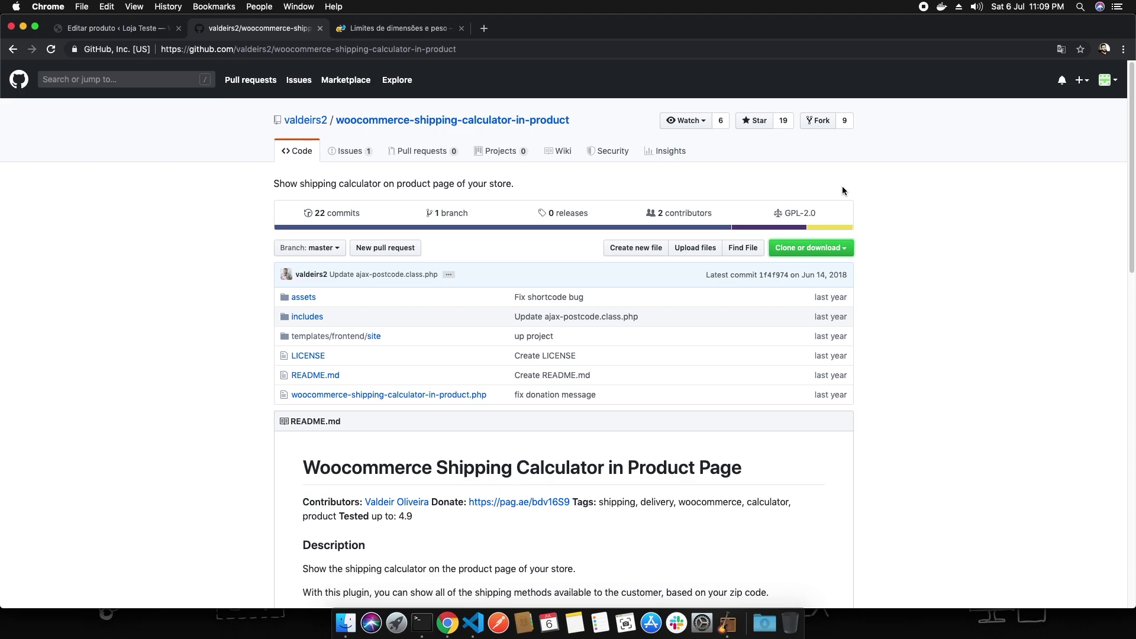
# - Open the browser's developer tools on the repository page and show the JavaScript console
pyautogui.click(1124, 49)
pyautogui.moveTo(983, 253)
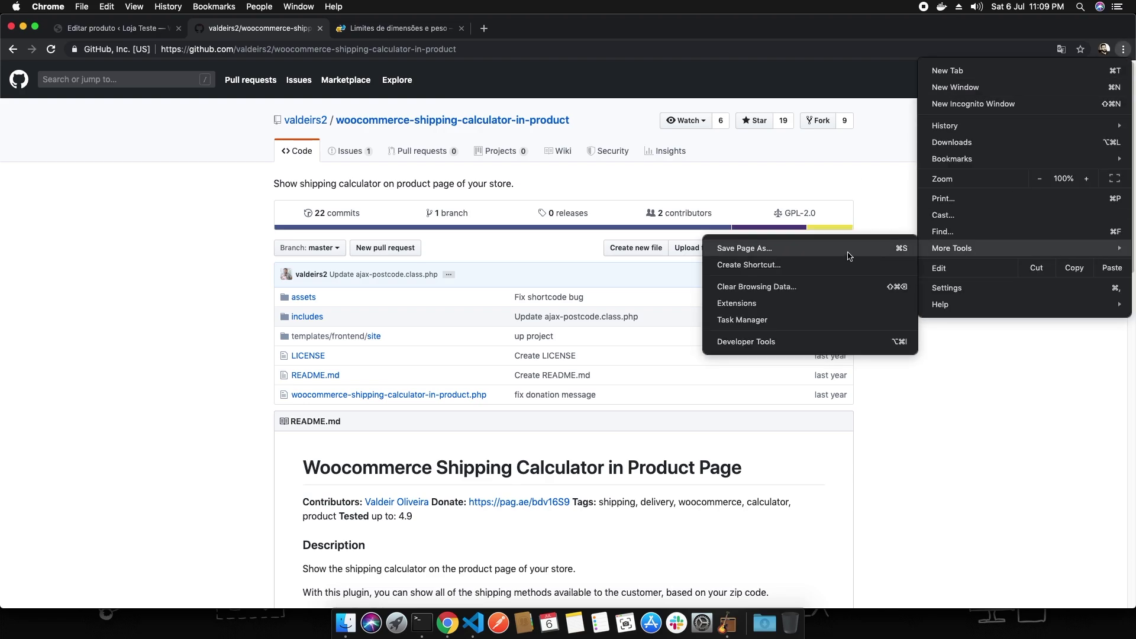
pyautogui.click(821, 345)
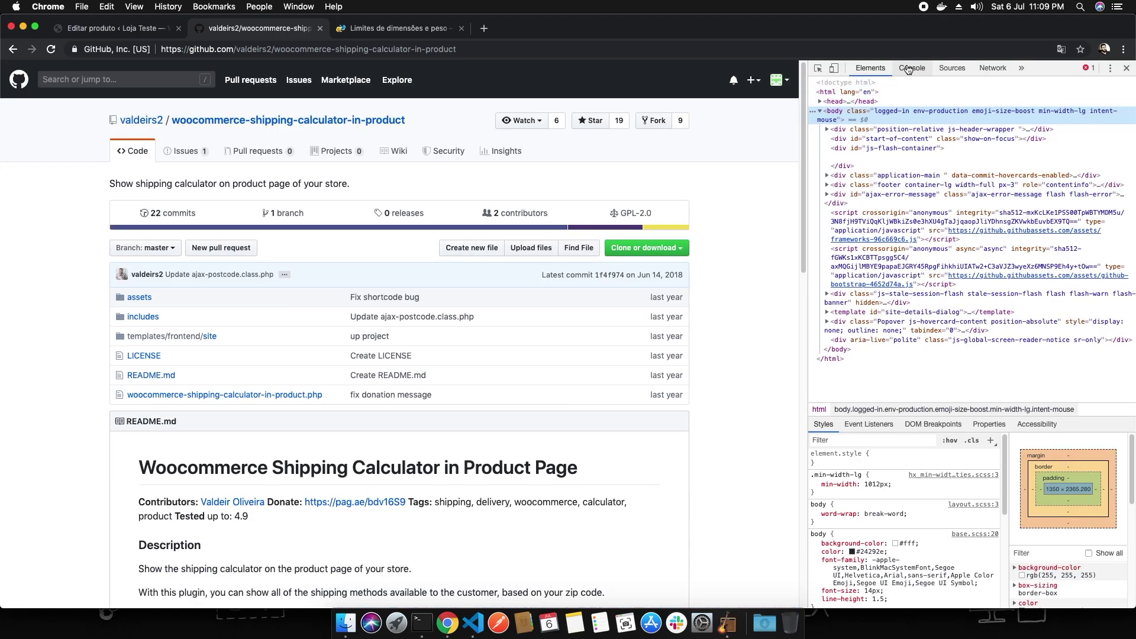
pyautogui.click(910, 68)
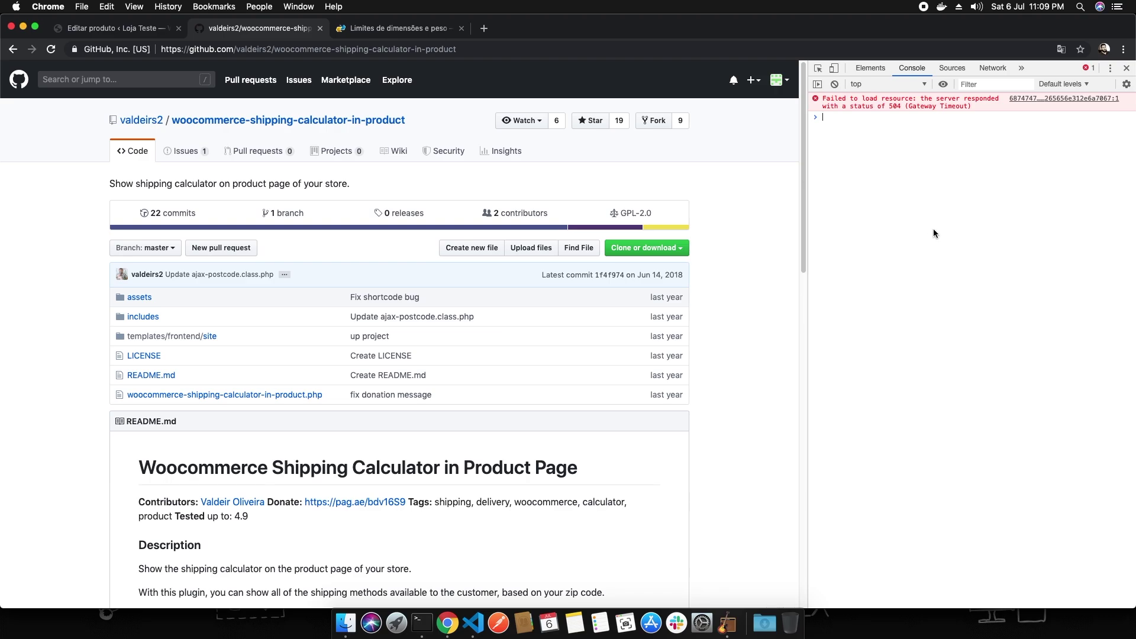
# - Close the developer tools, switch to Visual Studio Code and highlight the WP_DEBUG definition in wp-config.php
pyautogui.click(1126, 68)
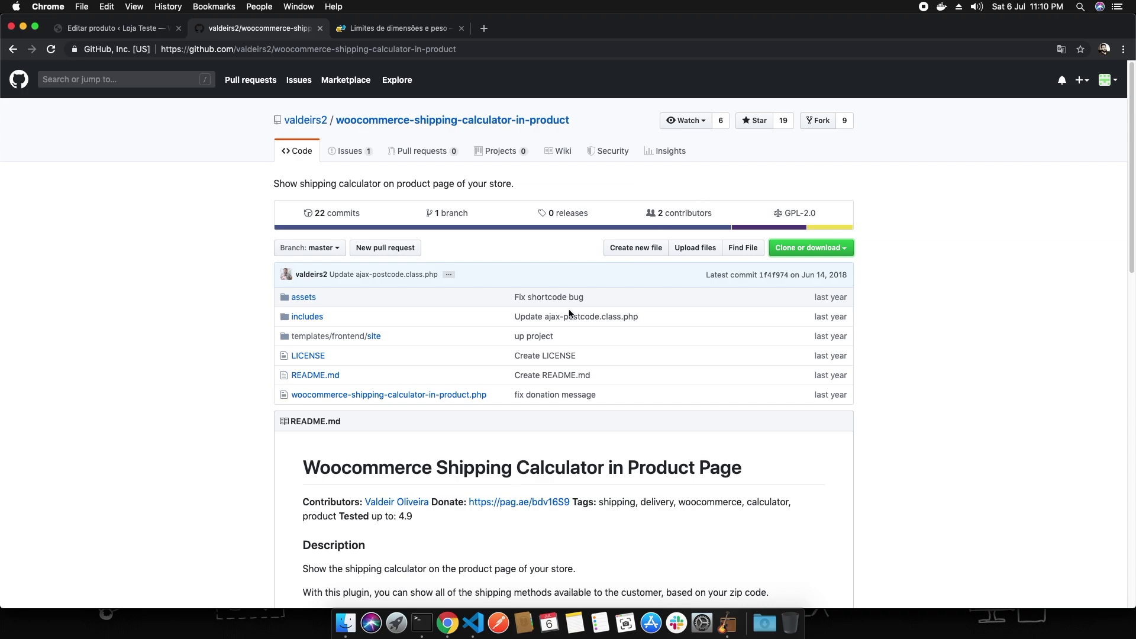
pyautogui.click(474, 623)
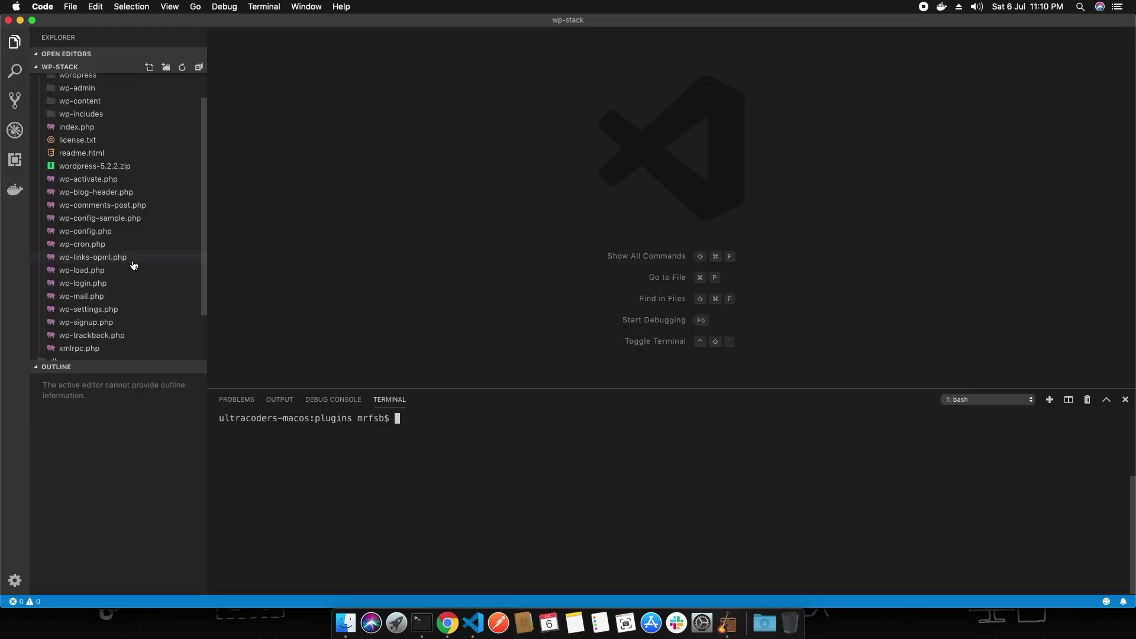
pyautogui.scroll(-2, 106, 243)
pyautogui.click(103, 204)
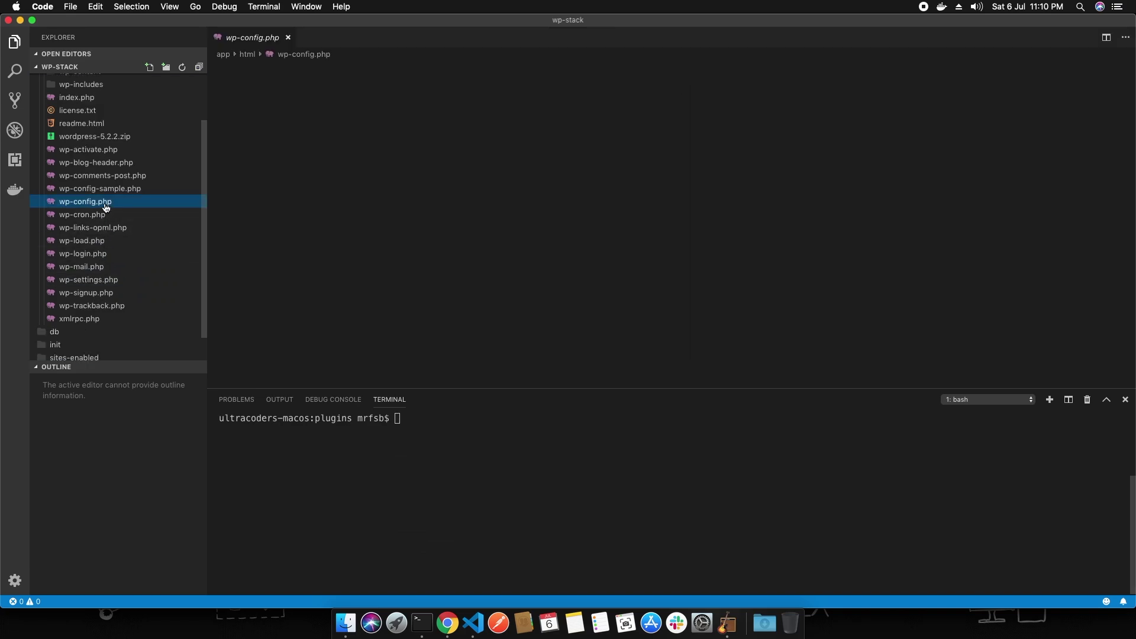
pyautogui.scroll(-2, 414, 308)
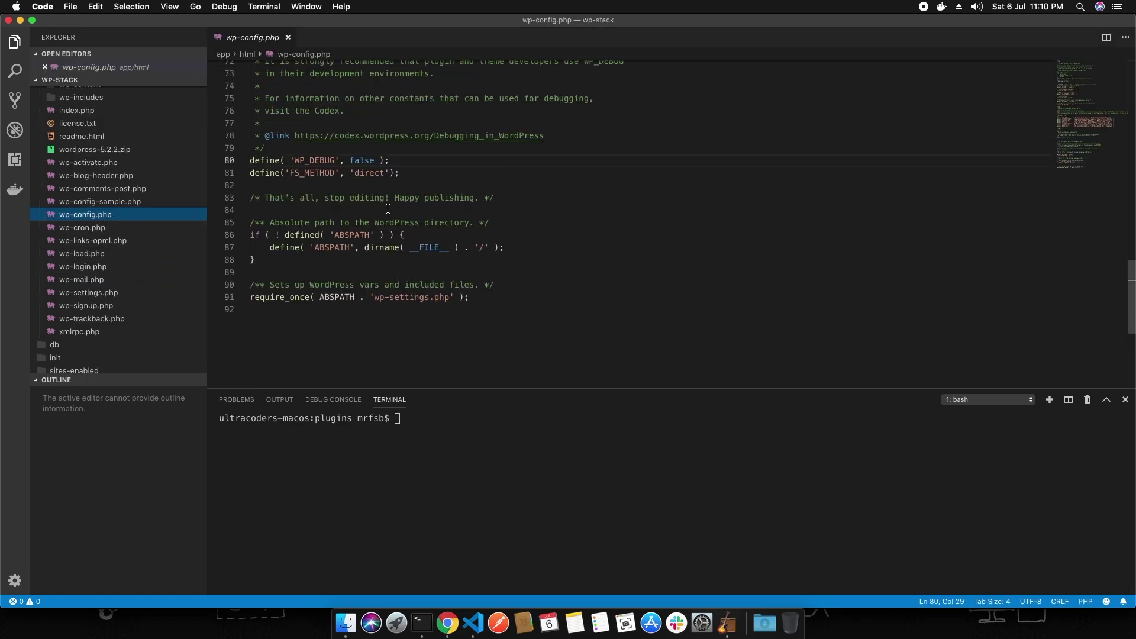
pyautogui.doubleClick(362, 166)
pyautogui.moveTo(390, 160); pyautogui.dragTo(250, 160)
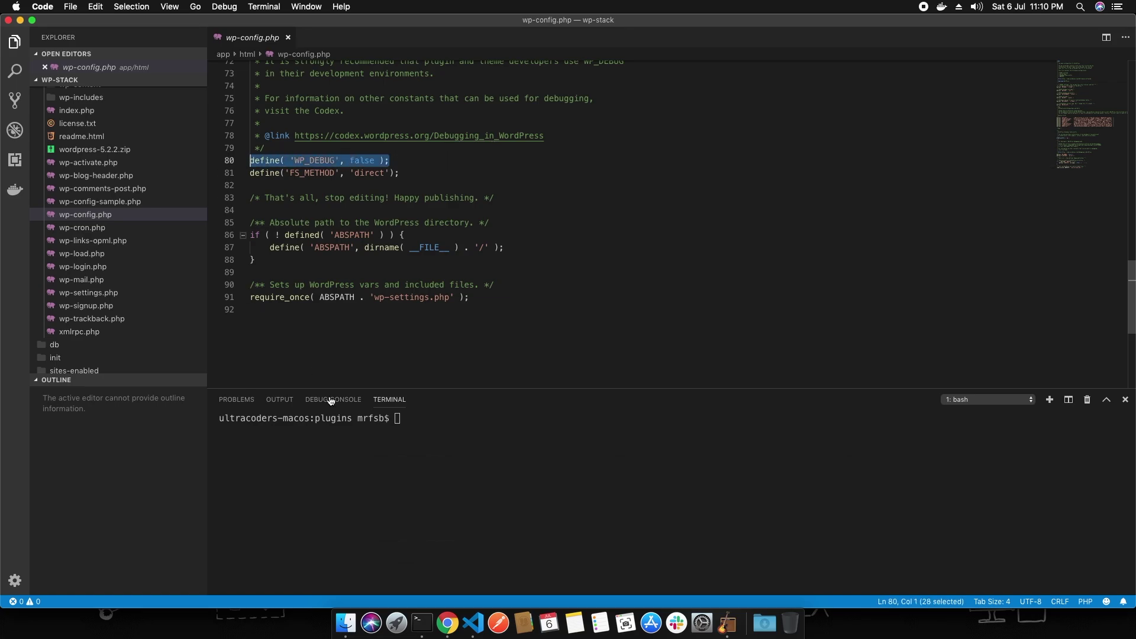
# - Switch to the Correios dimension and weight limits page in Chrome and examine its web address and package dimension tables
pyautogui.click(448, 622)
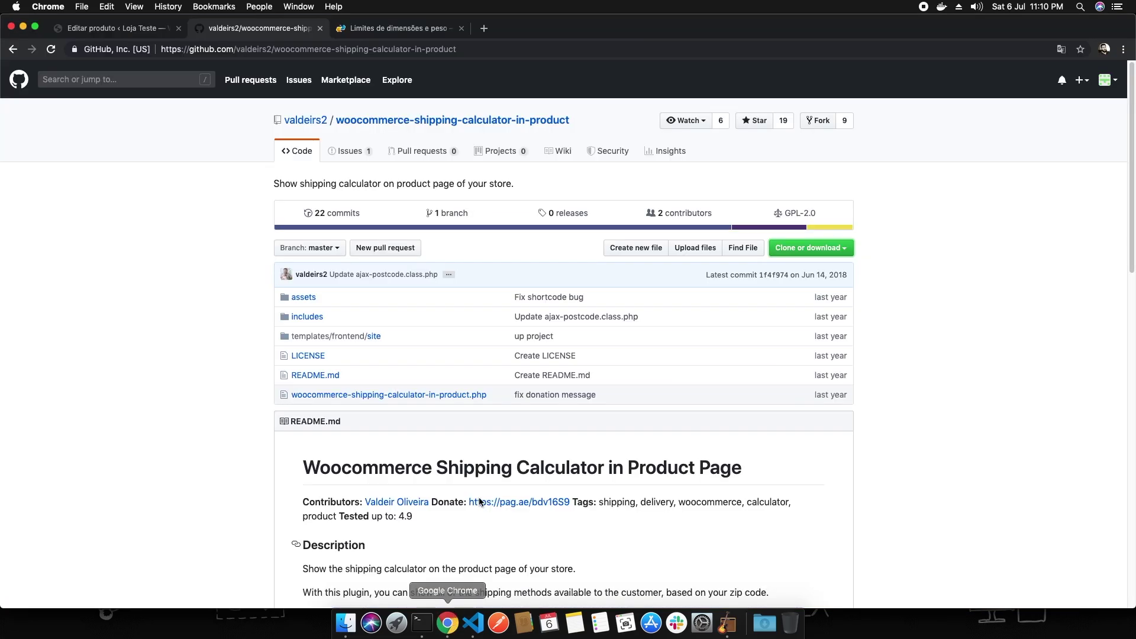
pyautogui.click(366, 34)
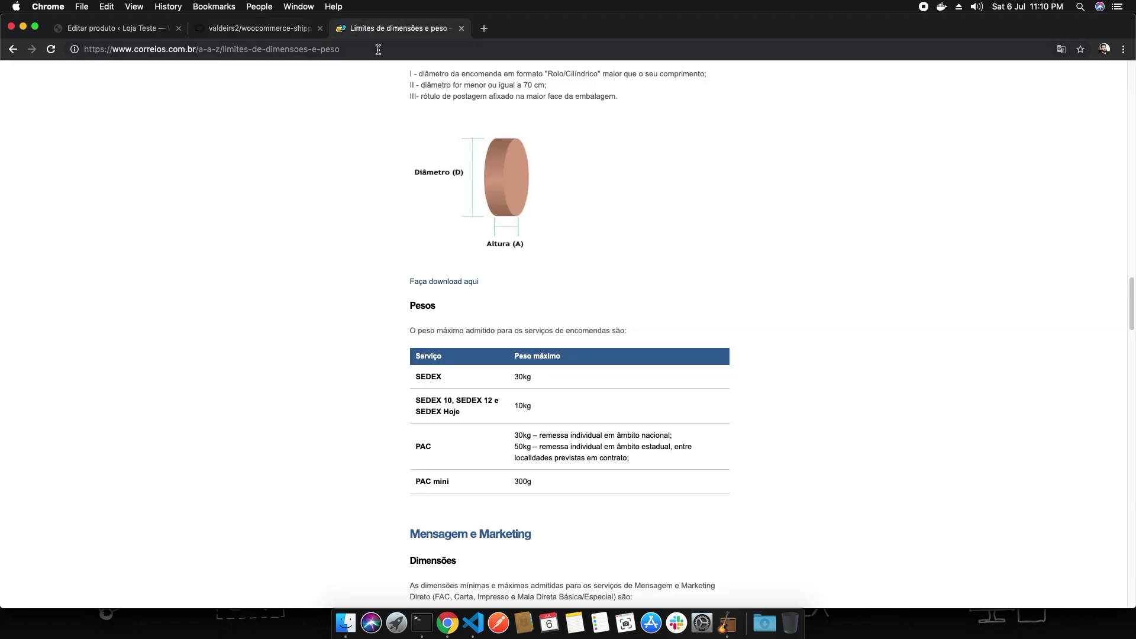
pyautogui.click(378, 49)
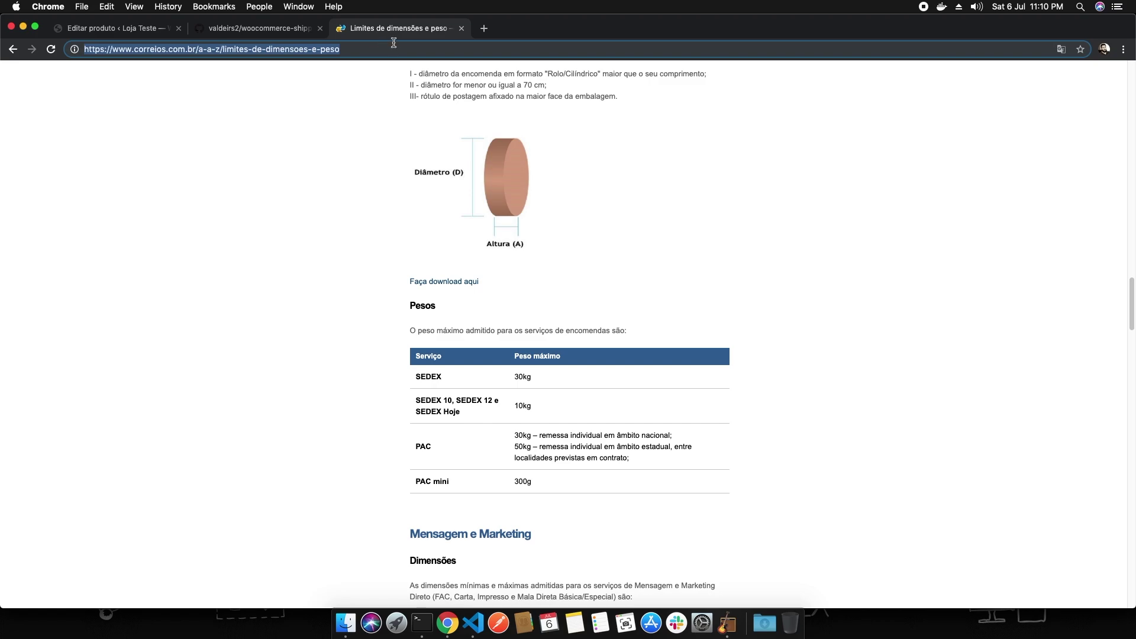
pyautogui.click(303, 98)
pyautogui.moveTo(364, 50); pyautogui.dragTo(83, 44)
pyautogui.scroll(20, 587, 173)
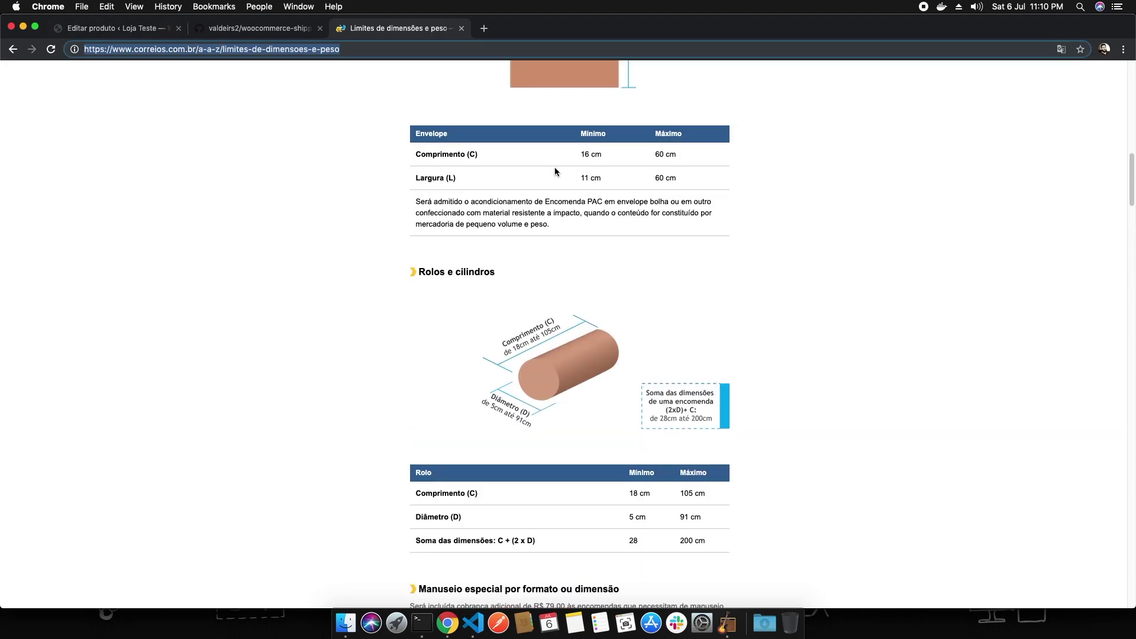
pyautogui.scroll(3, 554, 171)
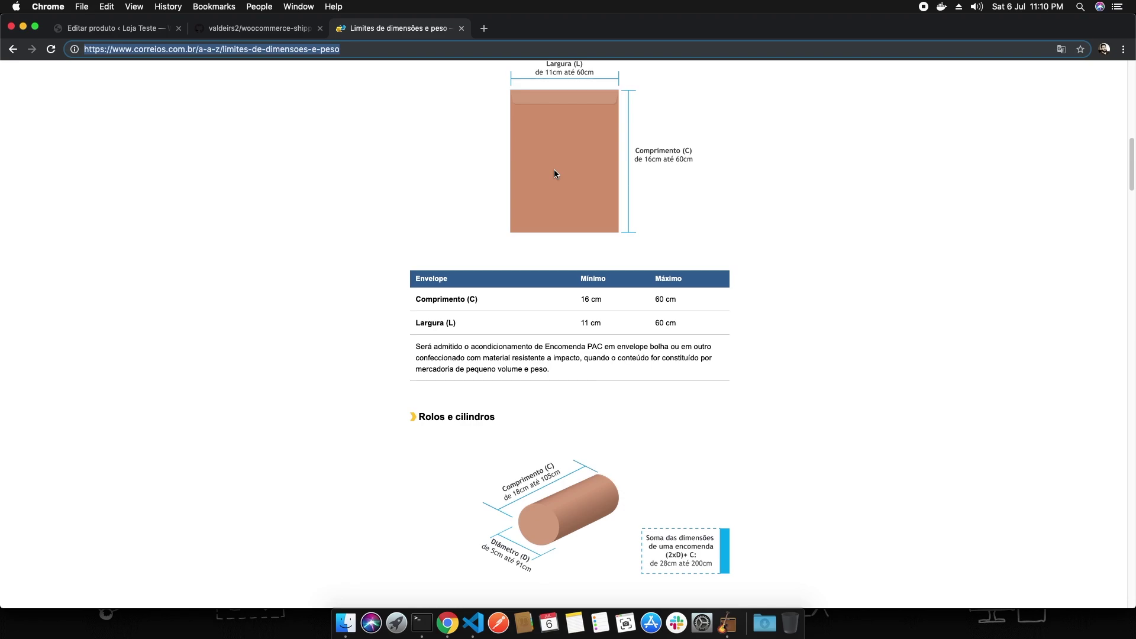
# - Copy the HTTPS clone URL of the woocommerce-shipping-calculator-in-product GitHub repository
pyautogui.click(155, 28)
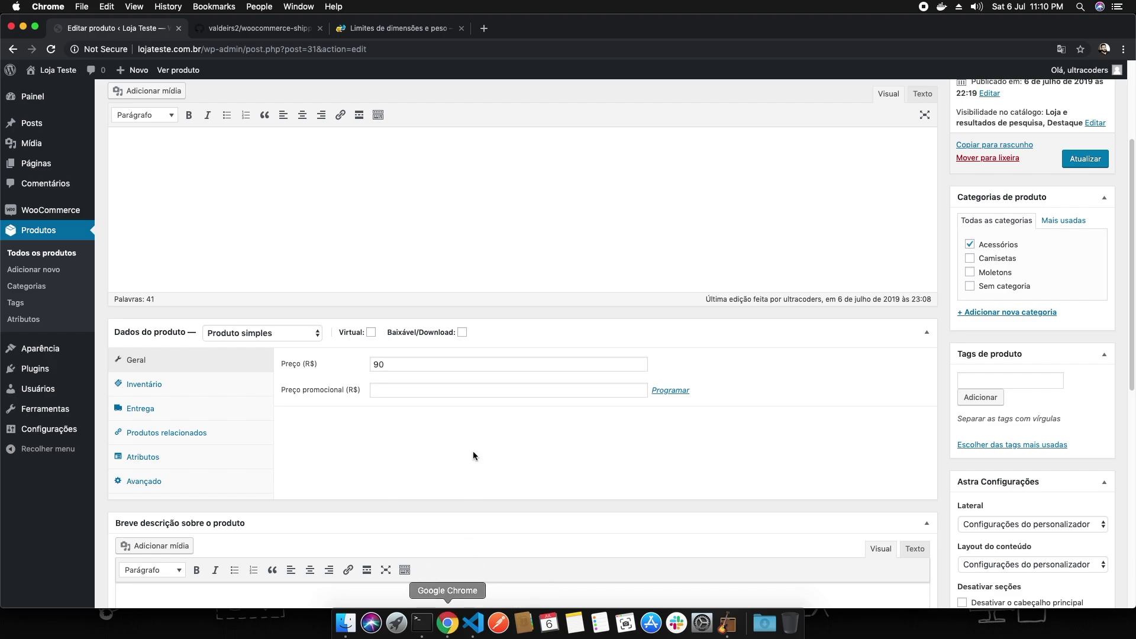
pyautogui.click(289, 30)
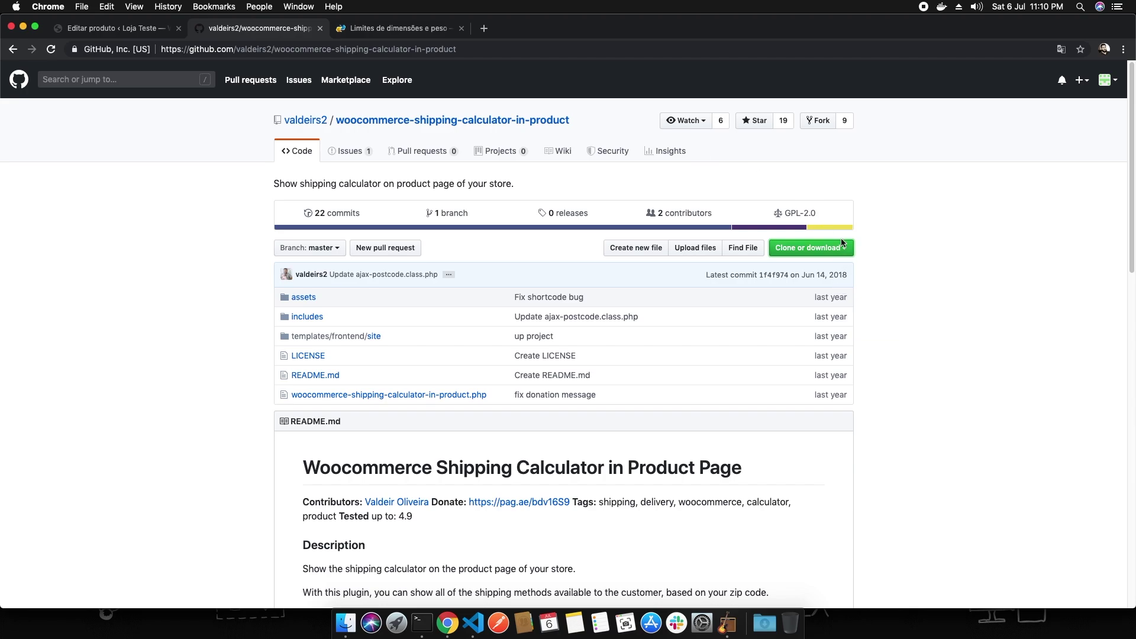
pyautogui.click(830, 259)
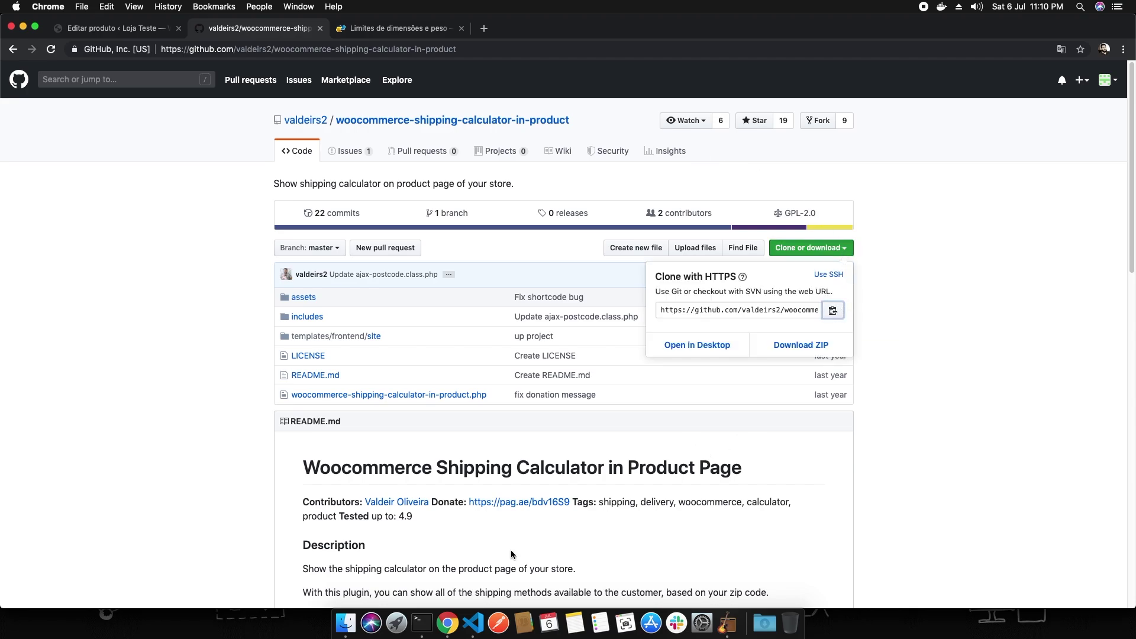
# - Switch to Visual Studio Code and list the contents of the plugins folder in its terminal
pyautogui.click(422, 621)
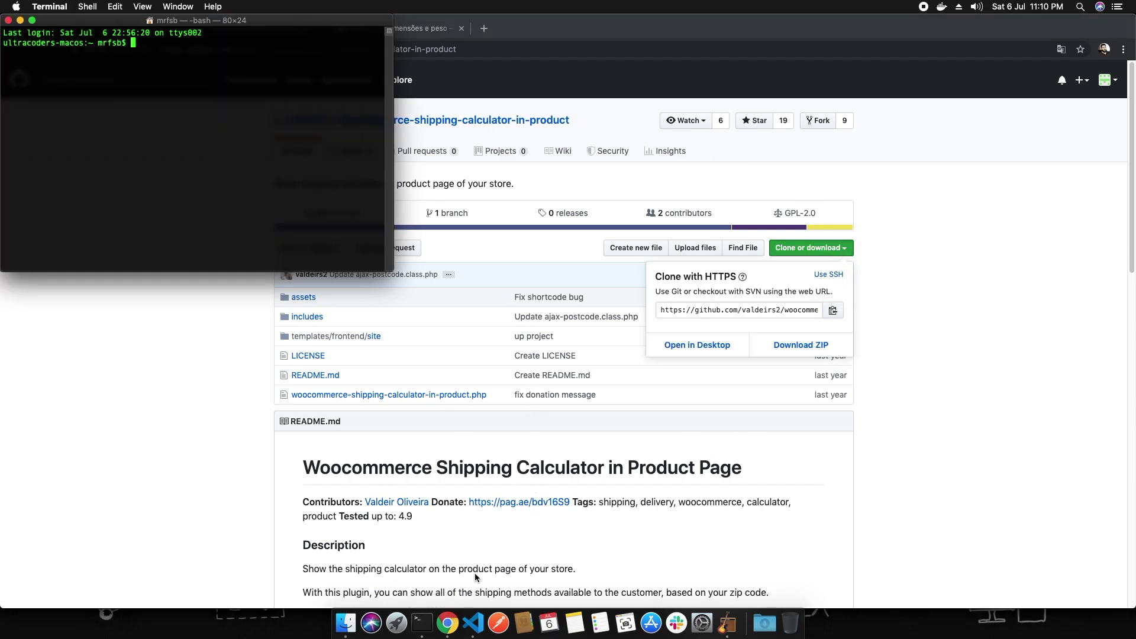
pyautogui.click(7, 21)
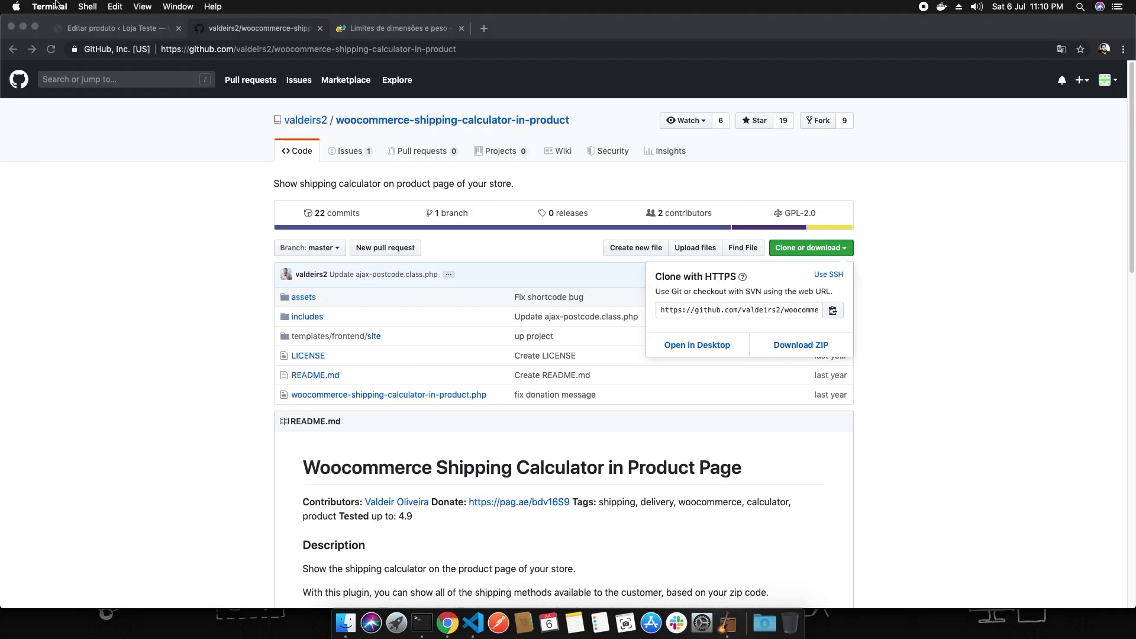
pyautogui.click(473, 623)
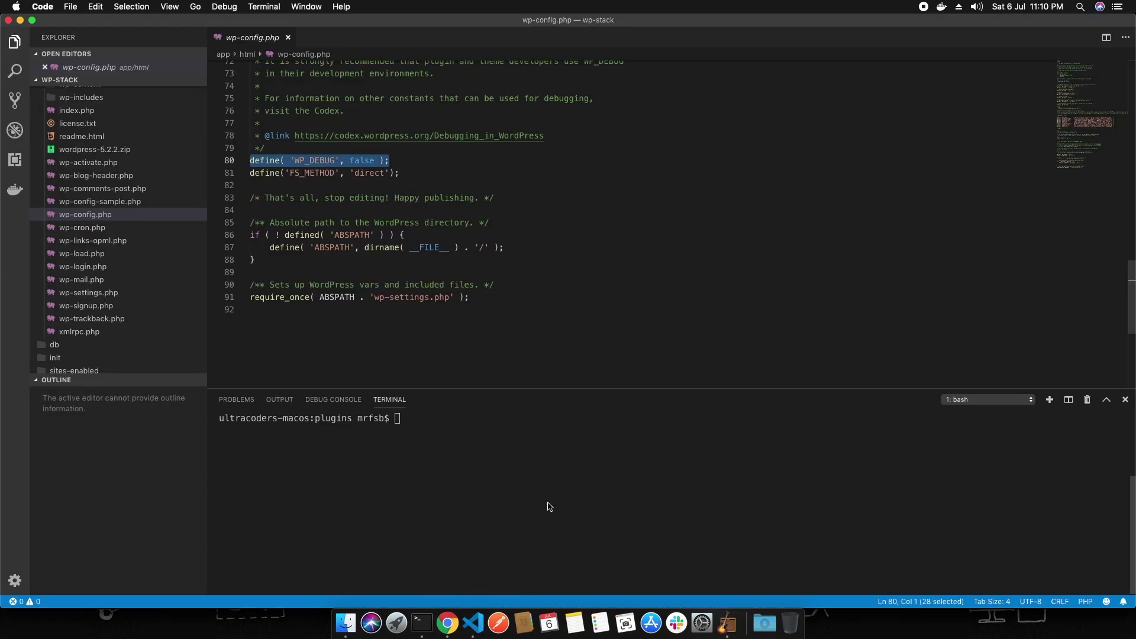
pyautogui.write('ls')
pyautogui.press('Return')
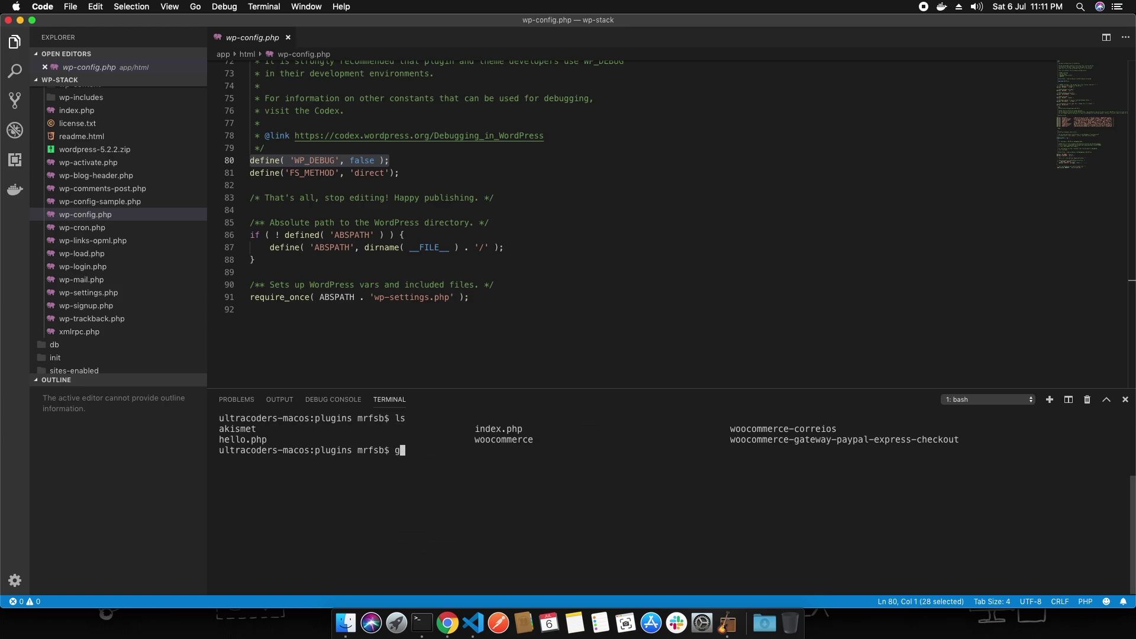
pyautogui.write('gl')
pyautogui.press('BackSpace')
pyautogui.write('it clone')
pyautogui.write('https://github.com/valdeirs2/woocommerce-shipping-calculator-in-product.git')
pyautogui.press('Return')
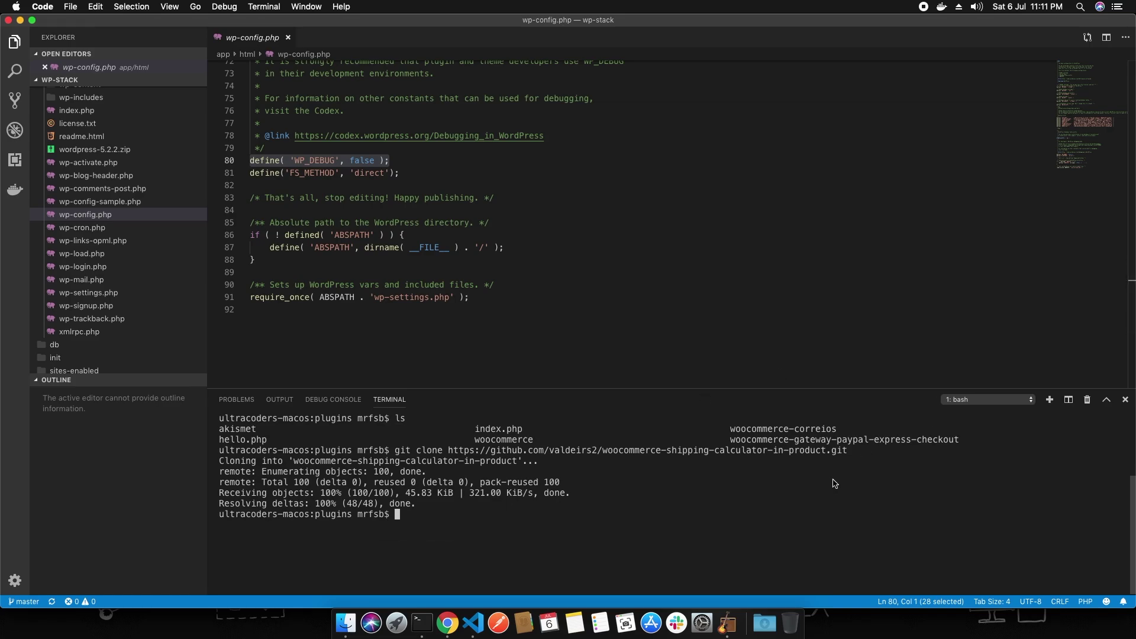
pyautogui.write('ls')
pyautogui.press('Return')
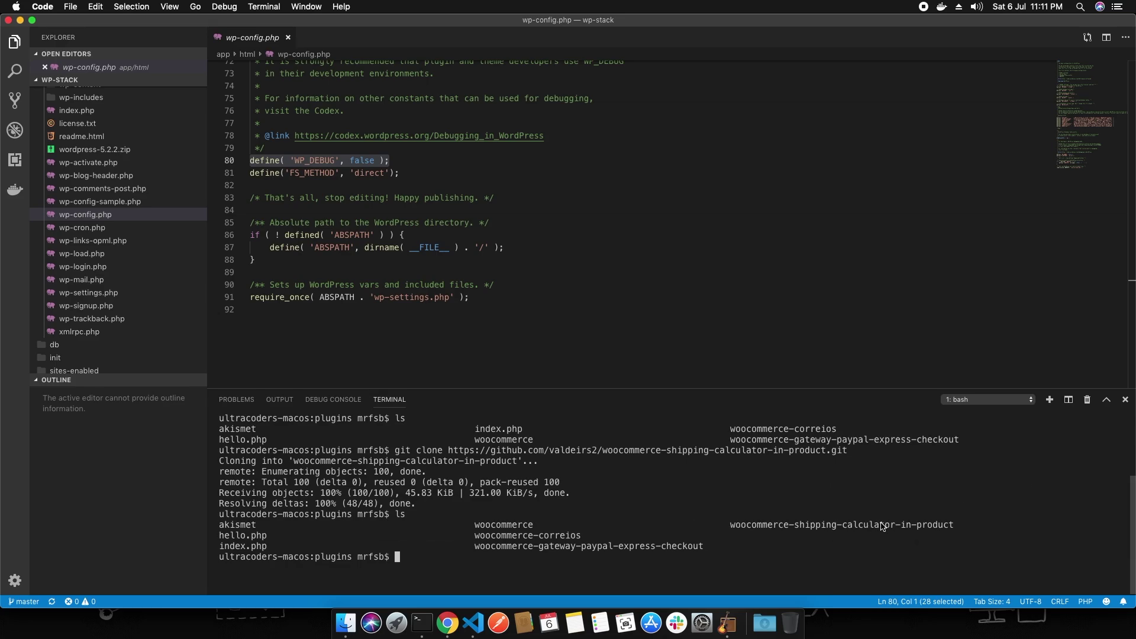
# - Return to the store admin in Chrome and look through the Produtos, Entrega and Avançado sections of the WooCommerce settings
pyautogui.click(448, 623)
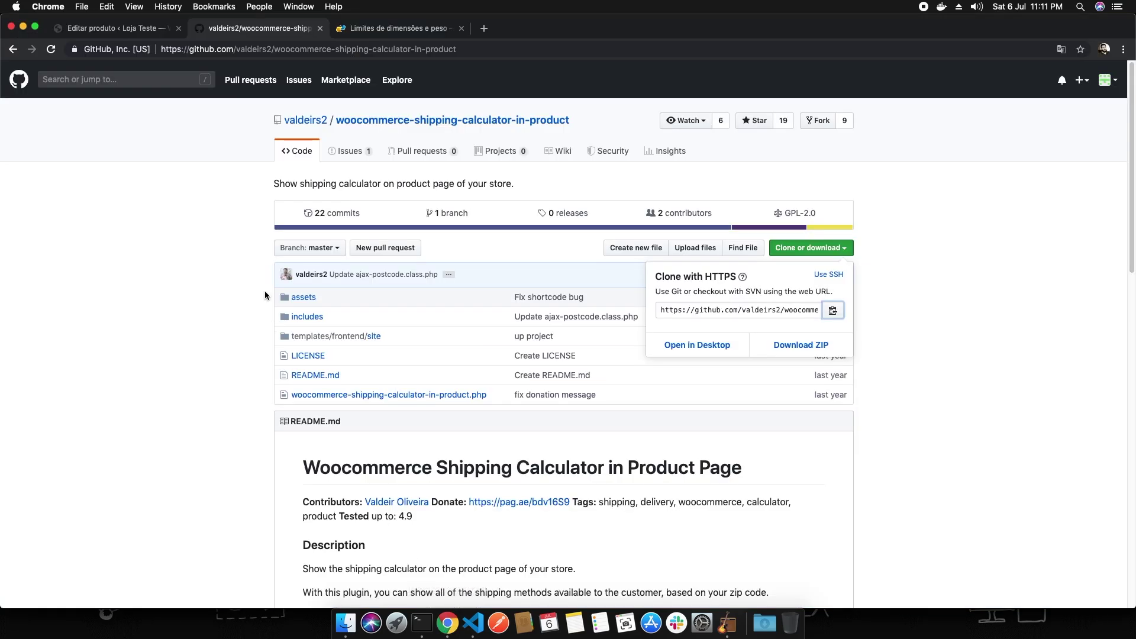
pyautogui.click(127, 30)
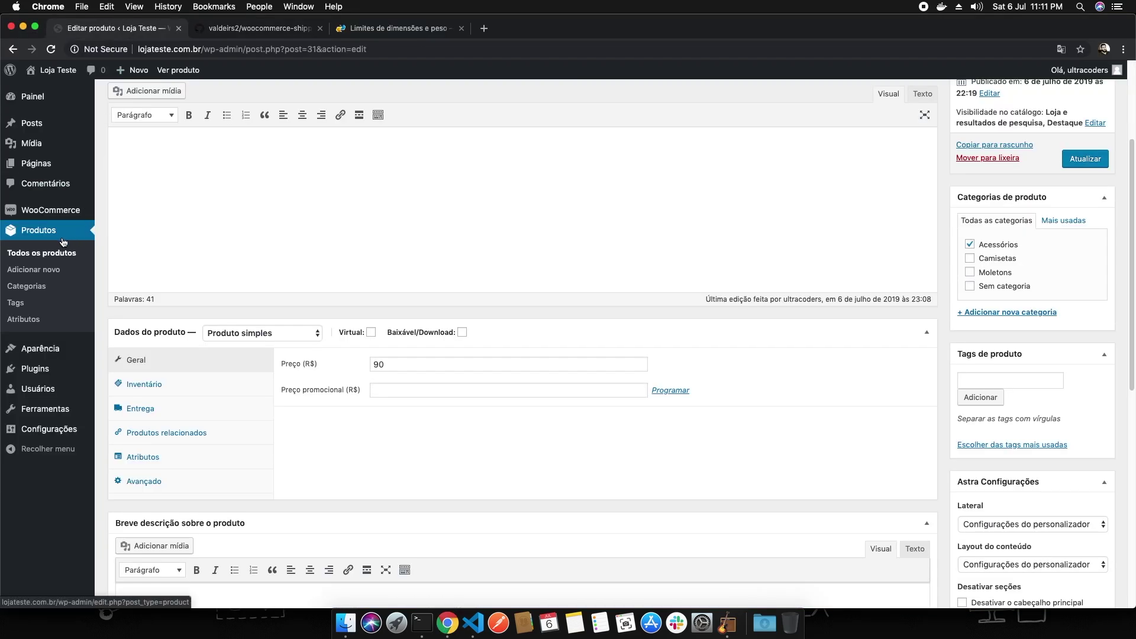
pyautogui.moveTo(60, 216)
pyautogui.click(132, 265)
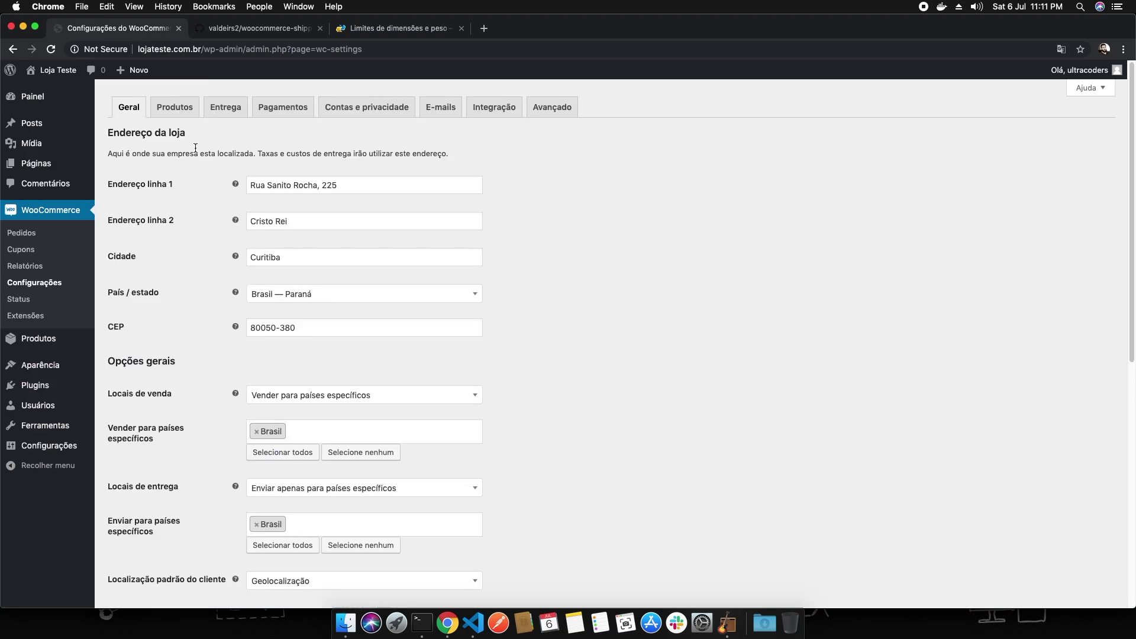
pyautogui.click(180, 109)
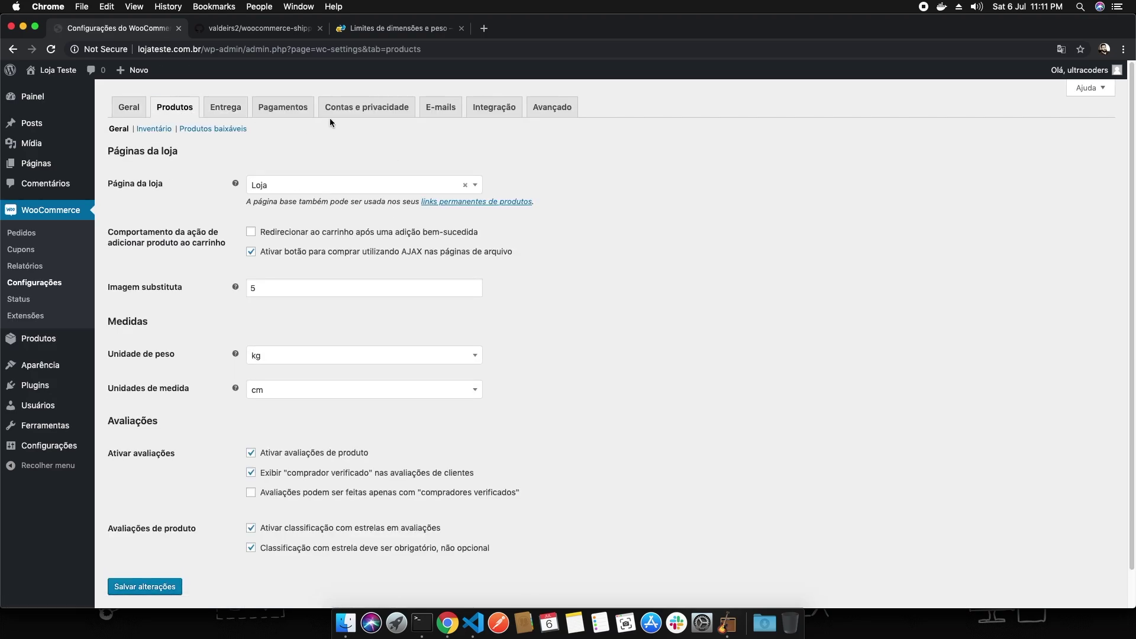
pyautogui.click(219, 114)
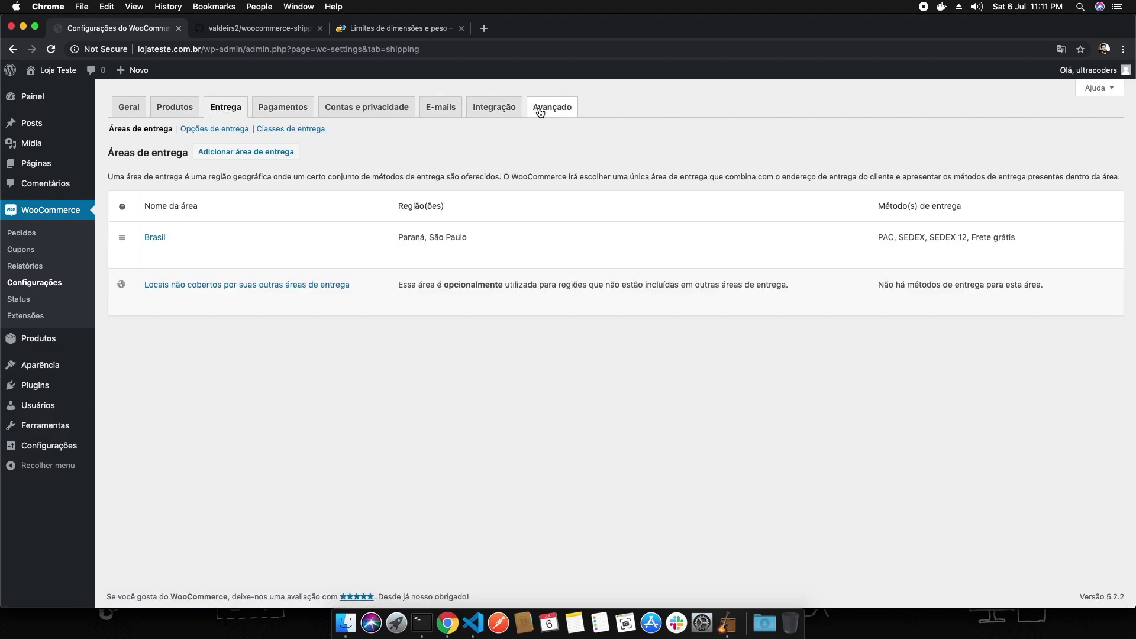
pyautogui.click(548, 112)
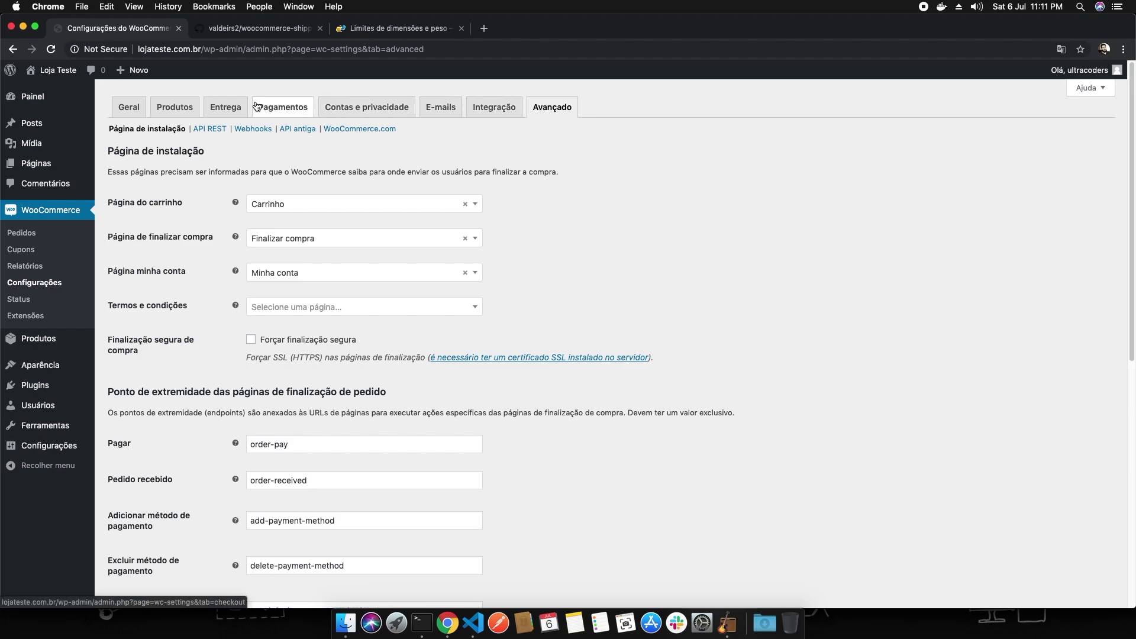
pyautogui.click(225, 109)
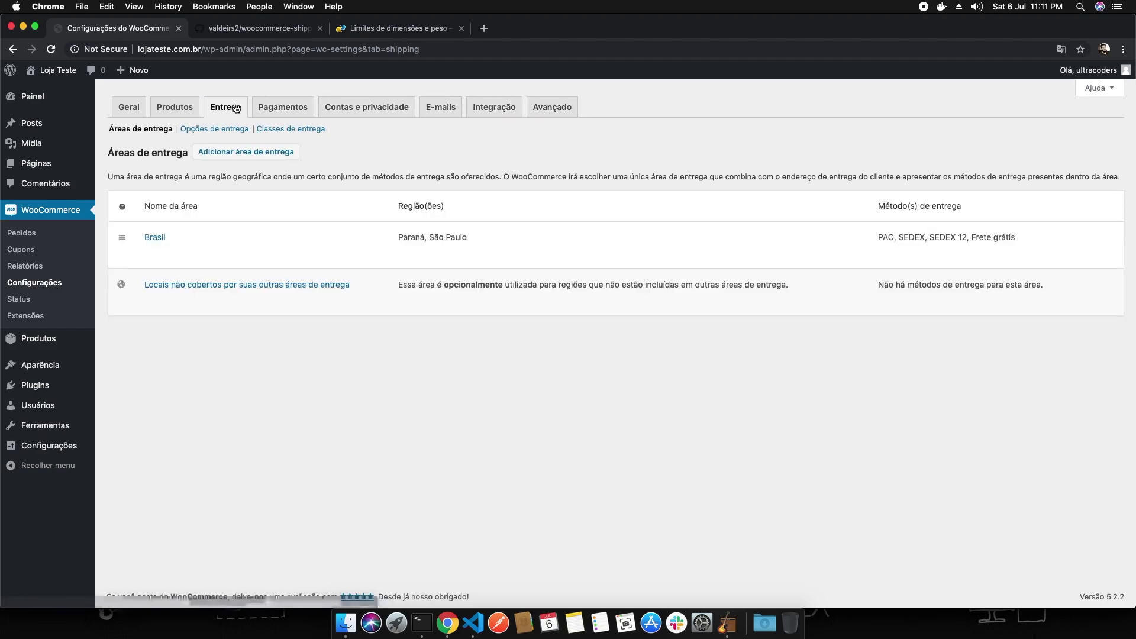
# - Activate the WooCommerce Shipping Calculator in Product plugin from the installed plugins
pyautogui.moveTo(66, 389)
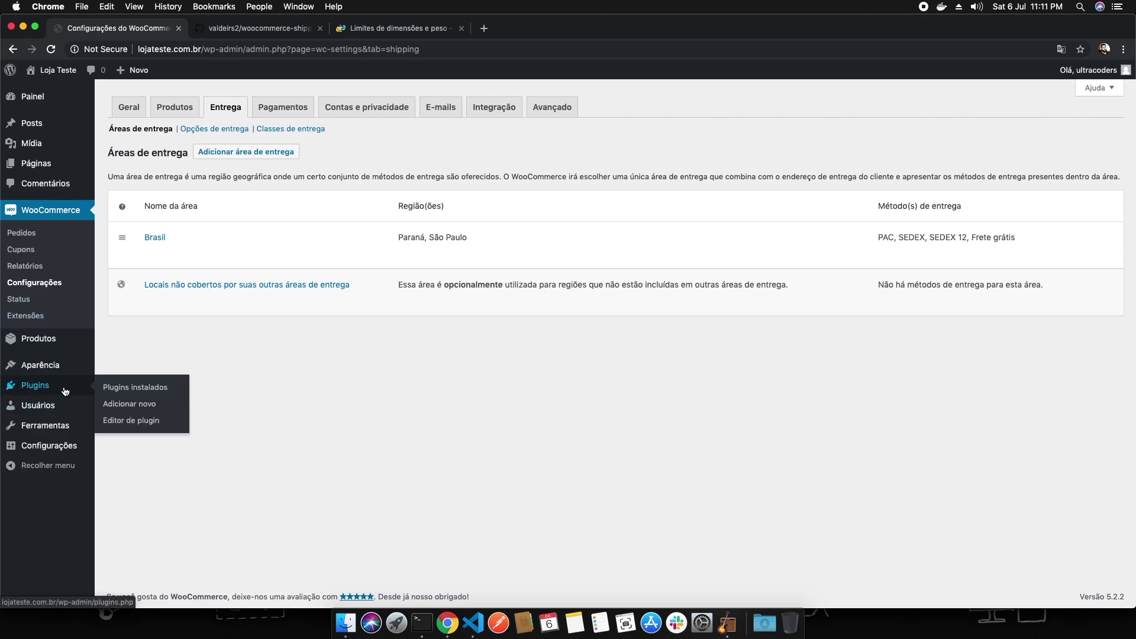
pyautogui.click(129, 388)
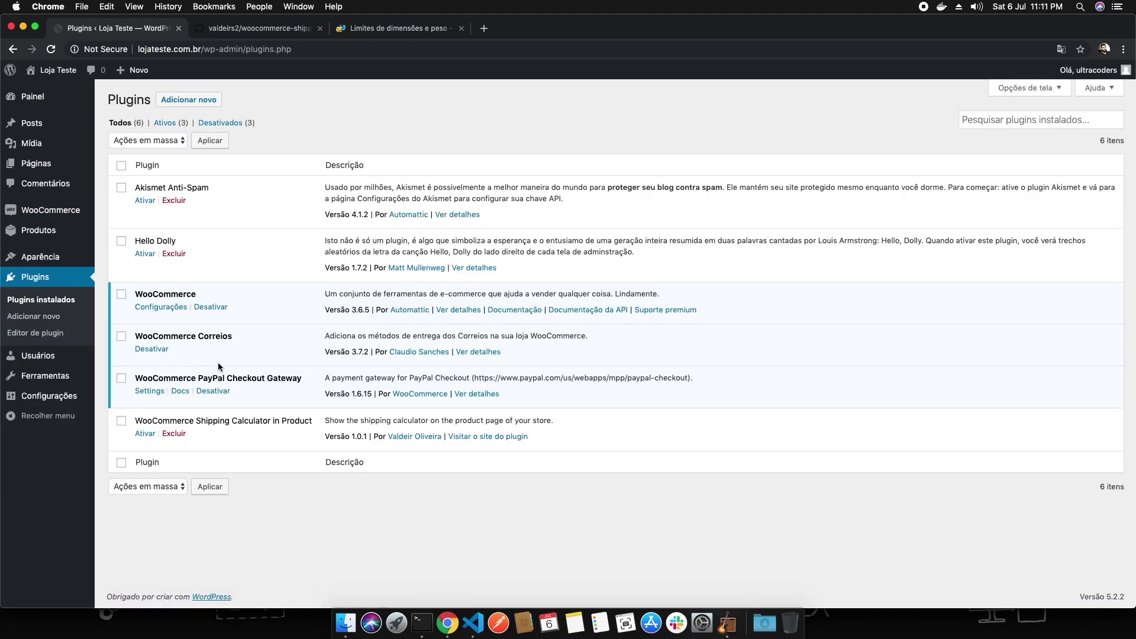
pyautogui.click(145, 434)
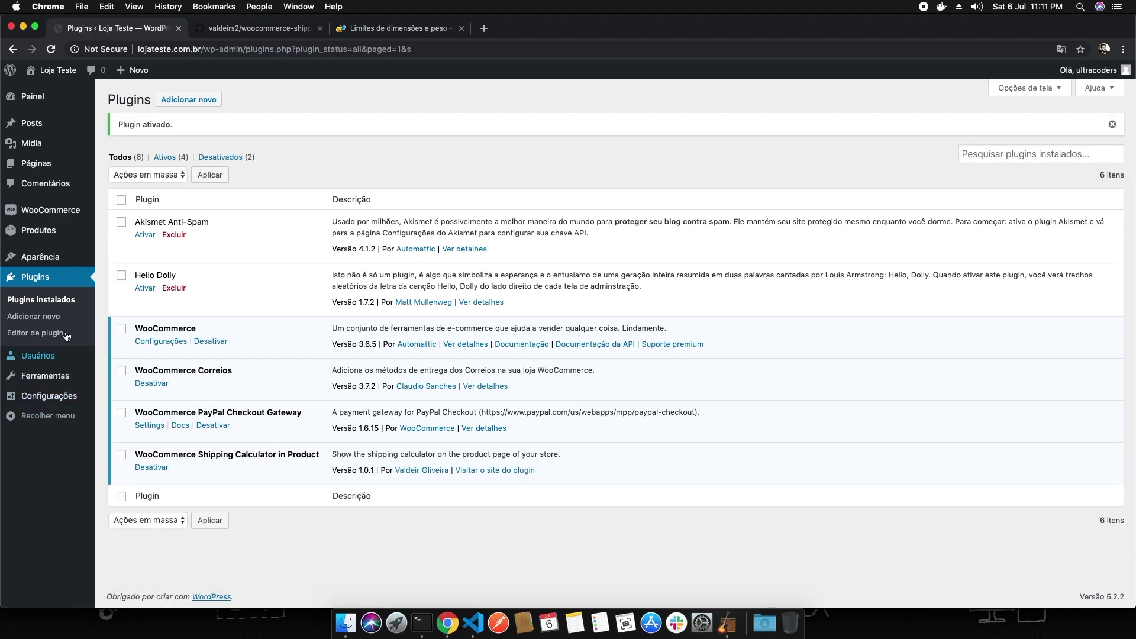
# - Open the Calculadora de Frete na Página do Produto section of the WooCommerce product settings
pyautogui.moveTo(68, 213)
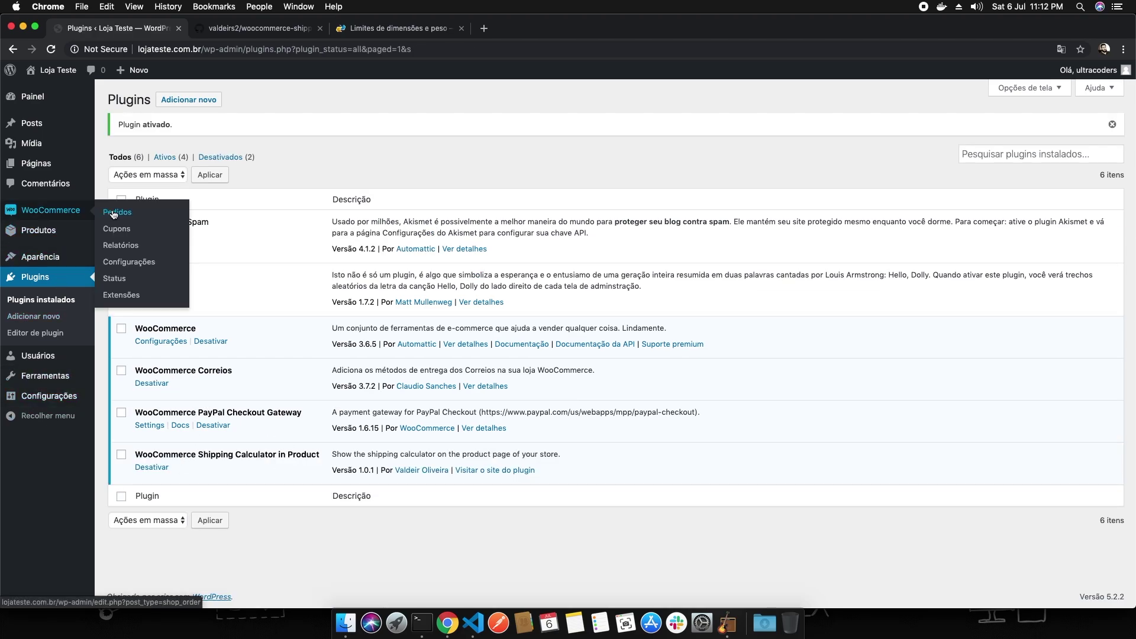
pyautogui.click(125, 262)
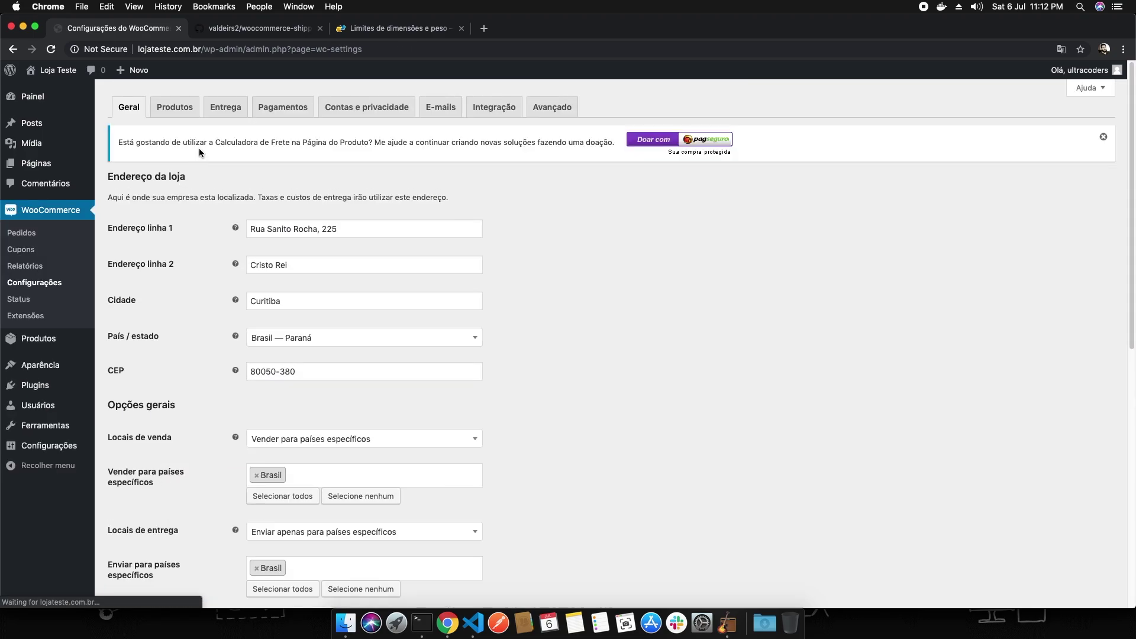
pyautogui.click(176, 109)
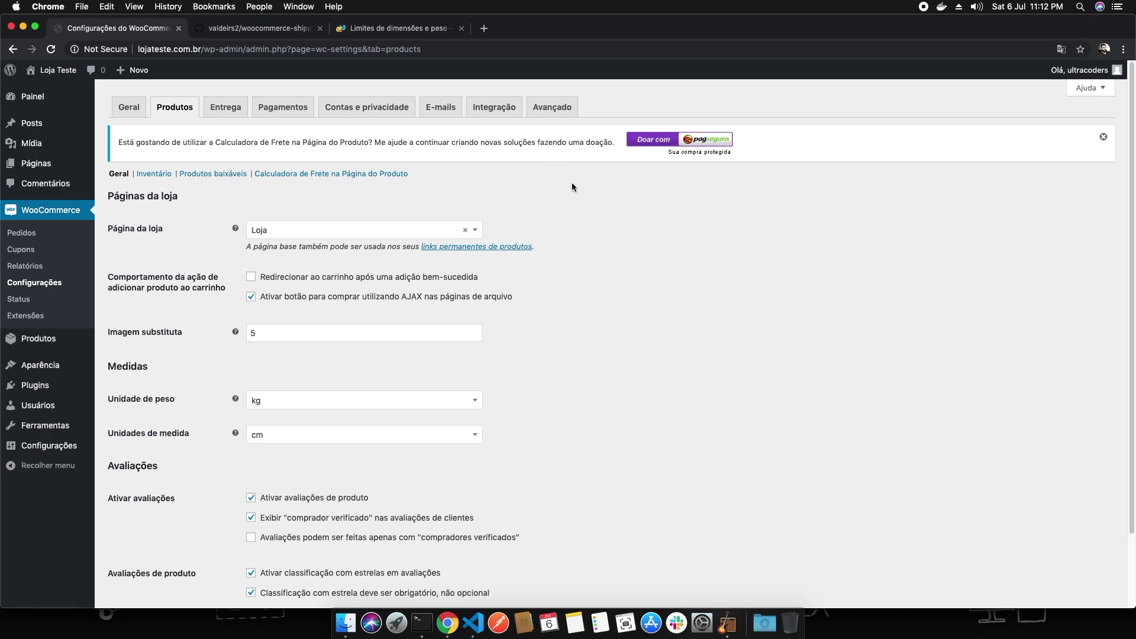
pyautogui.click(364, 176)
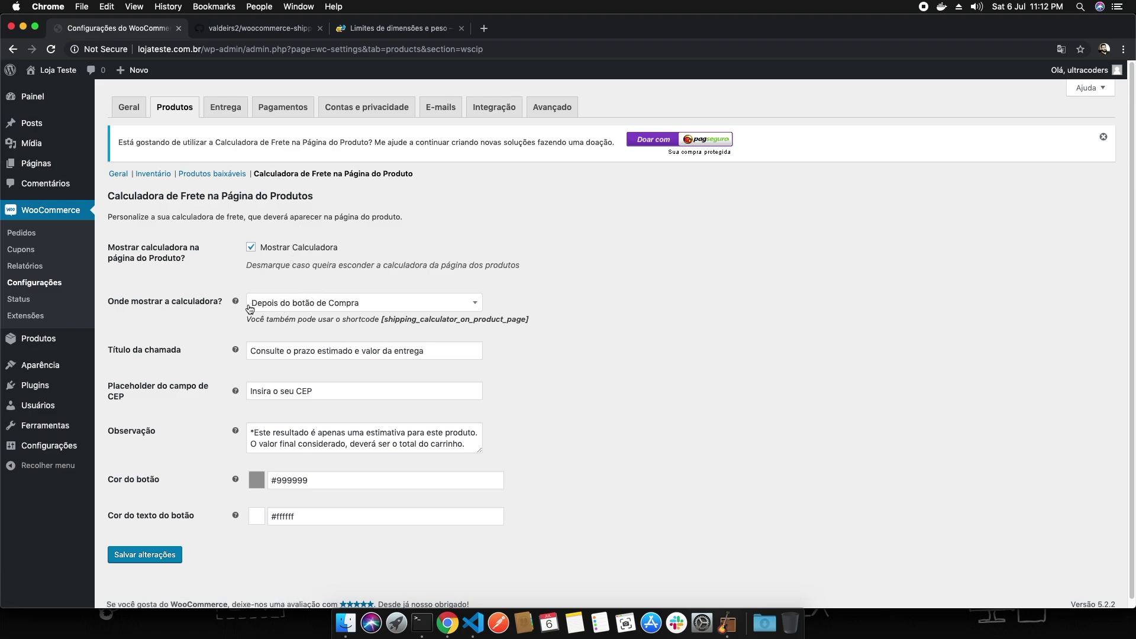
# - Review the calculator's placement options, keep Depois do botão de Compra, and save the shipping calculator settings
pyautogui.click(398, 304)
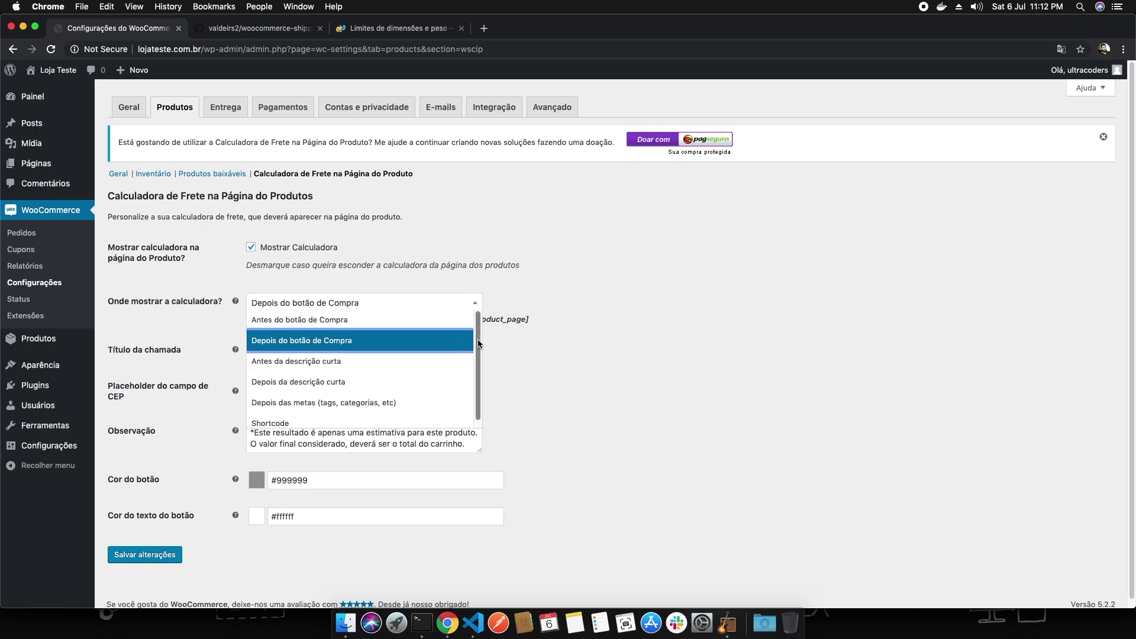
pyautogui.moveTo(477, 339); pyautogui.dragTo(480, 354)
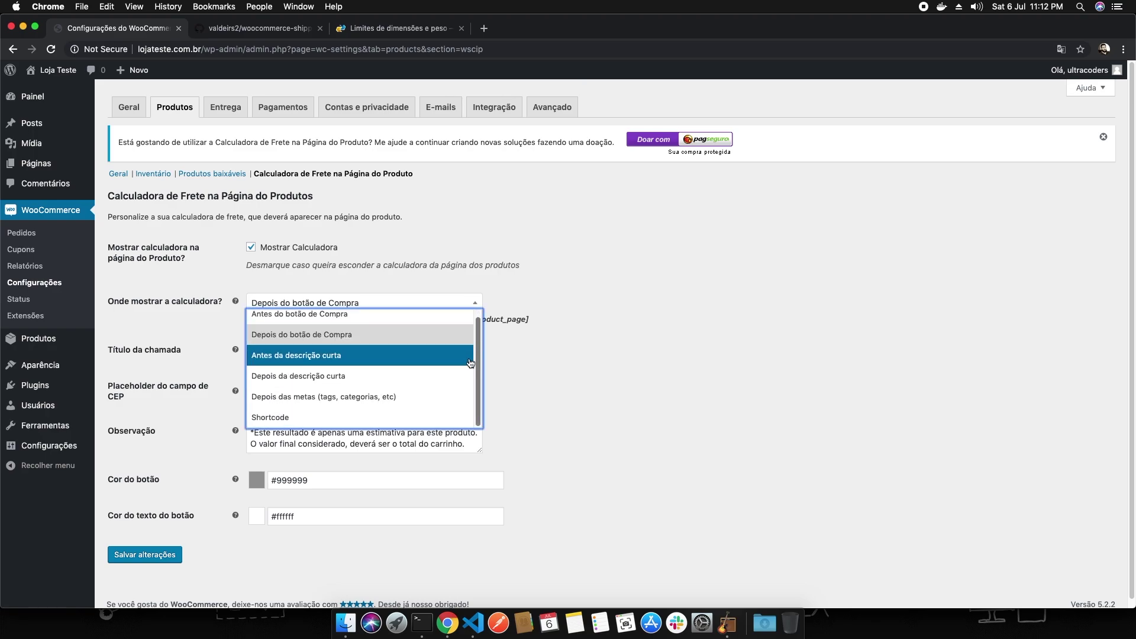
pyautogui.click(625, 365)
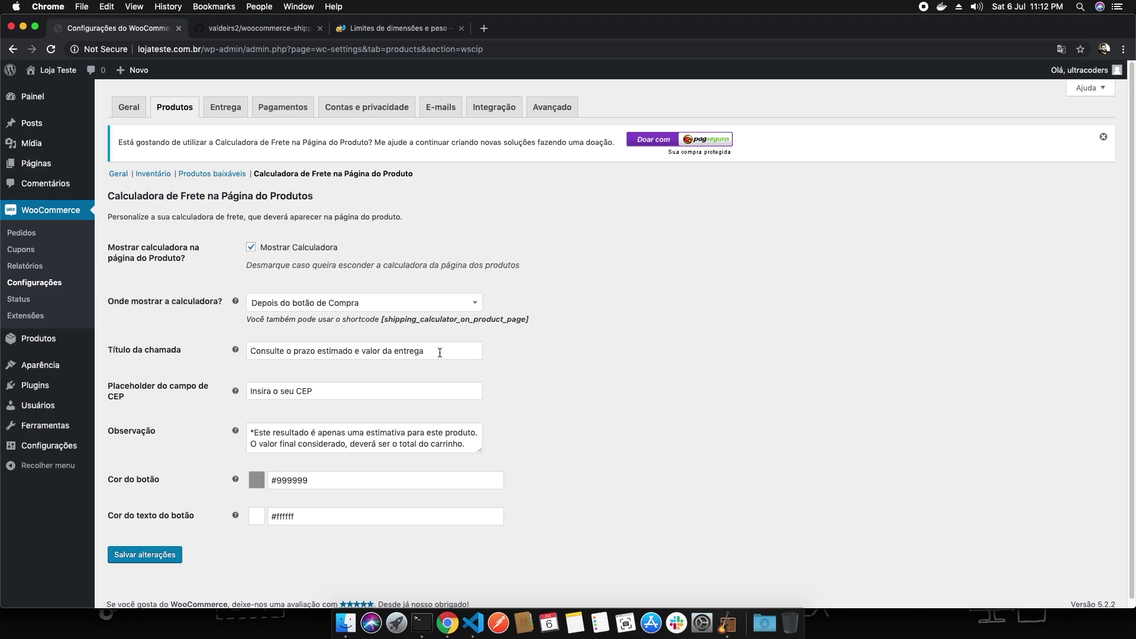
pyautogui.scroll(-1, 382, 385)
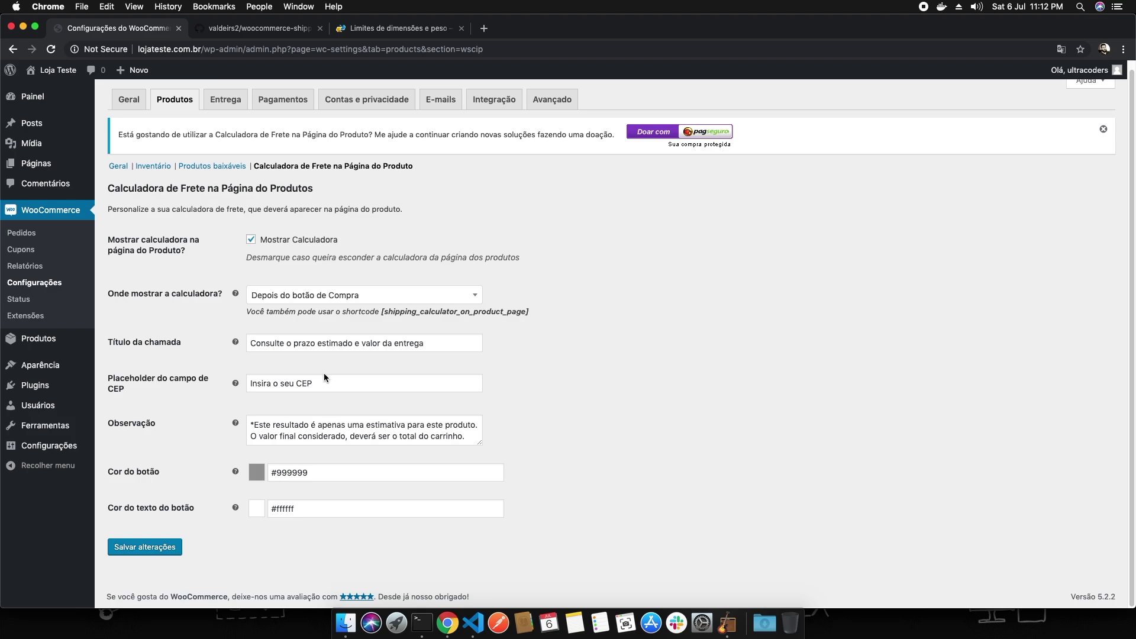
pyautogui.click(154, 554)
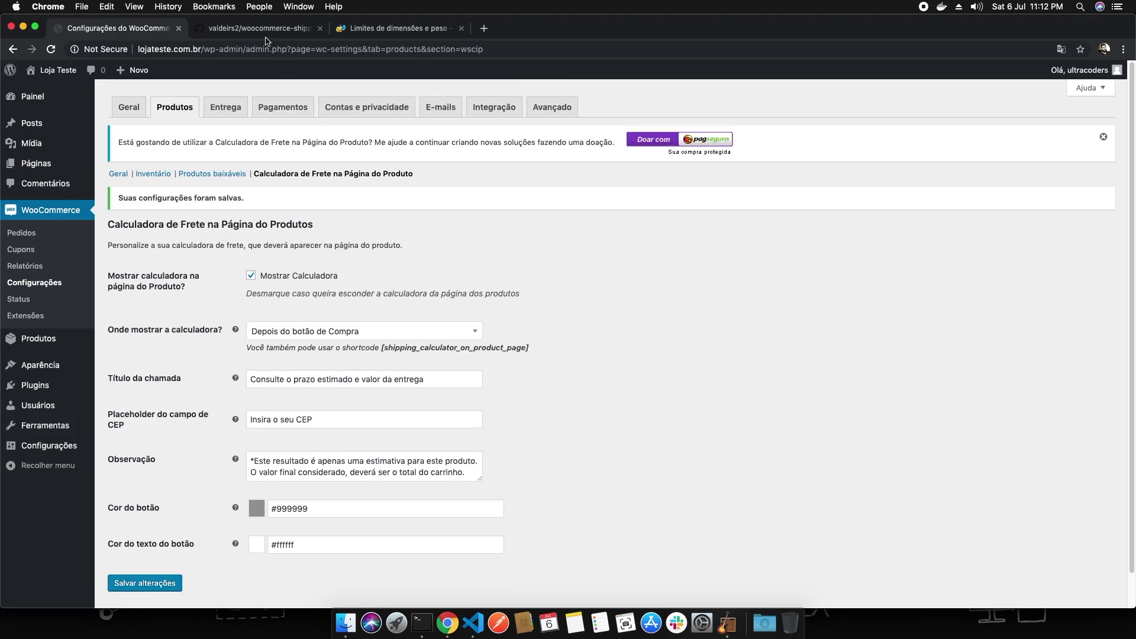
# - Visit the store front and open the Oculos de sol product page
pyautogui.moveTo(53, 71)
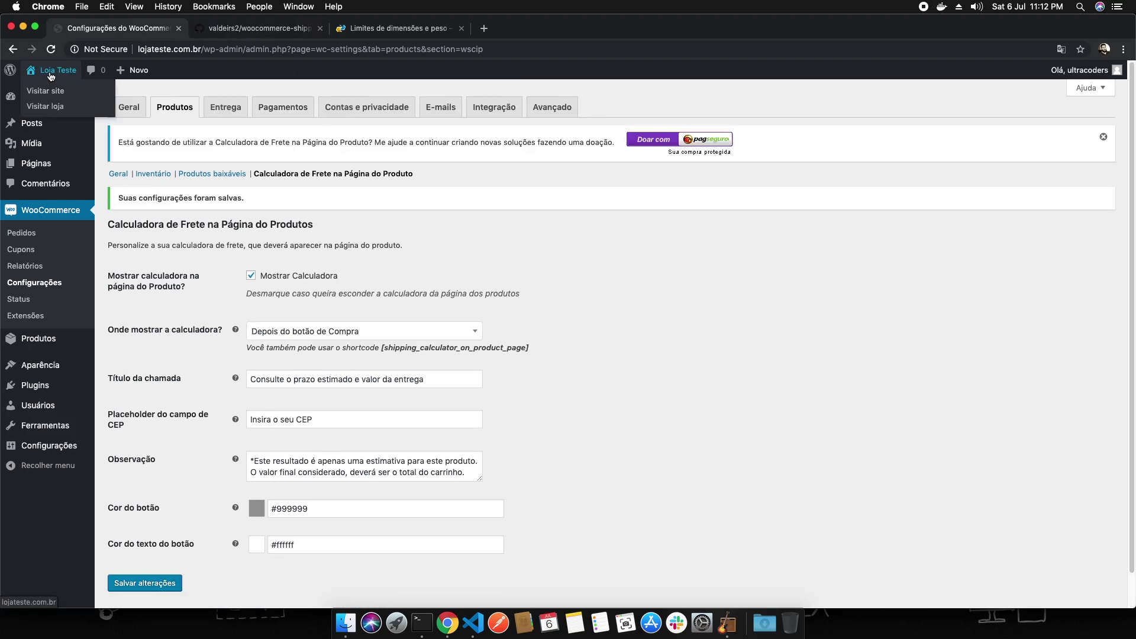
pyautogui.click(54, 107)
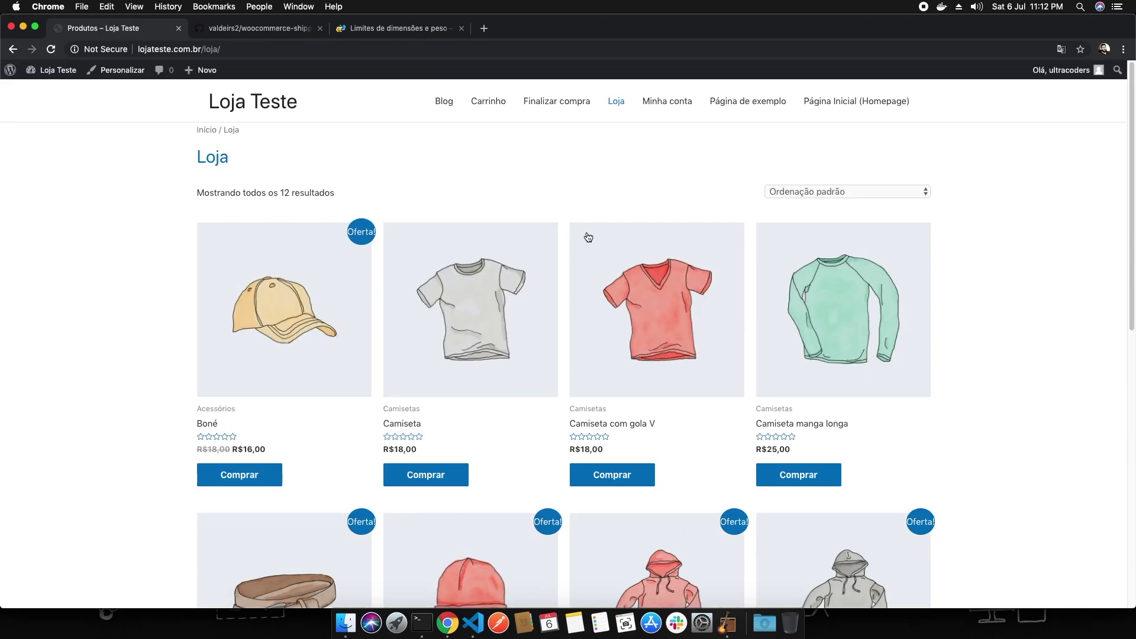
pyautogui.scroll(-3, 333, 156)
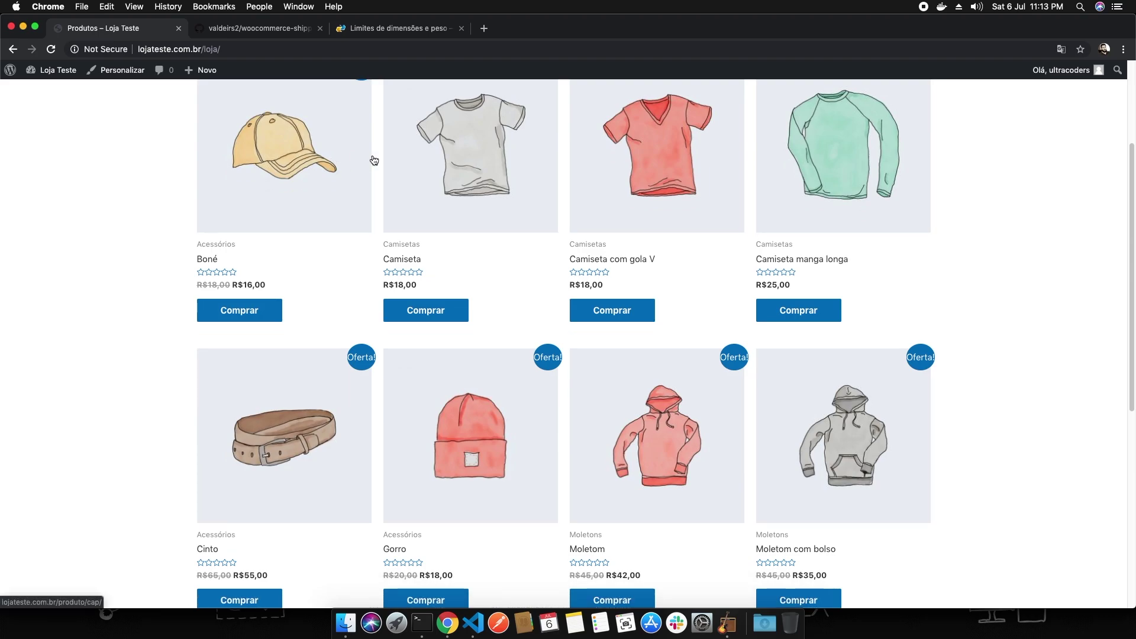
pyautogui.scroll(-5, 422, 157)
pyautogui.scroll(-2, 696, 456)
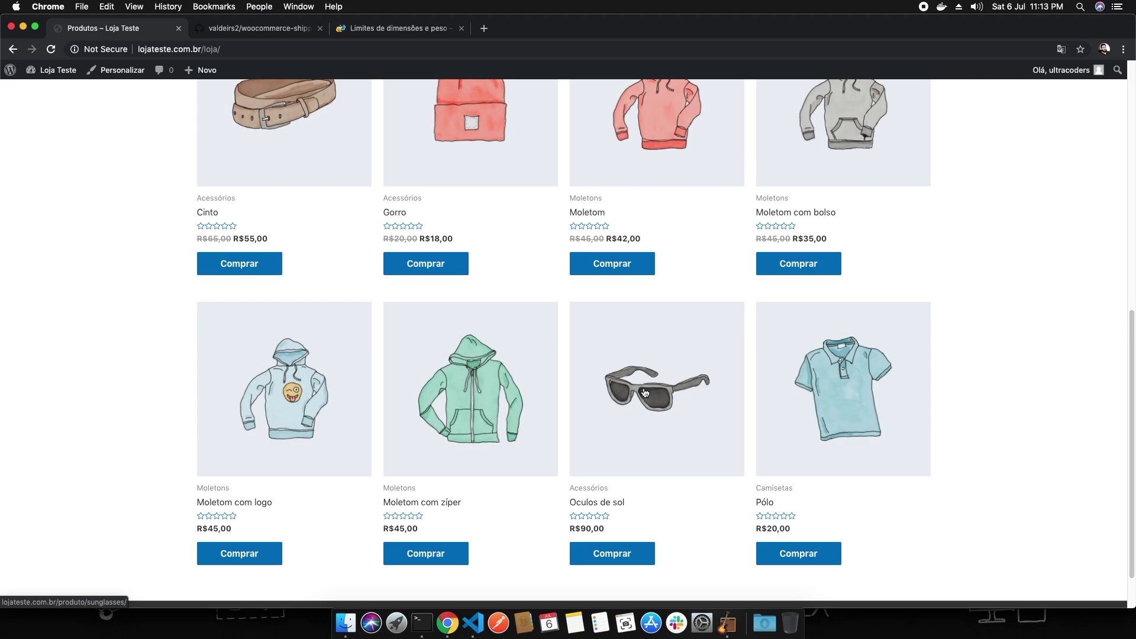
pyautogui.click(645, 392)
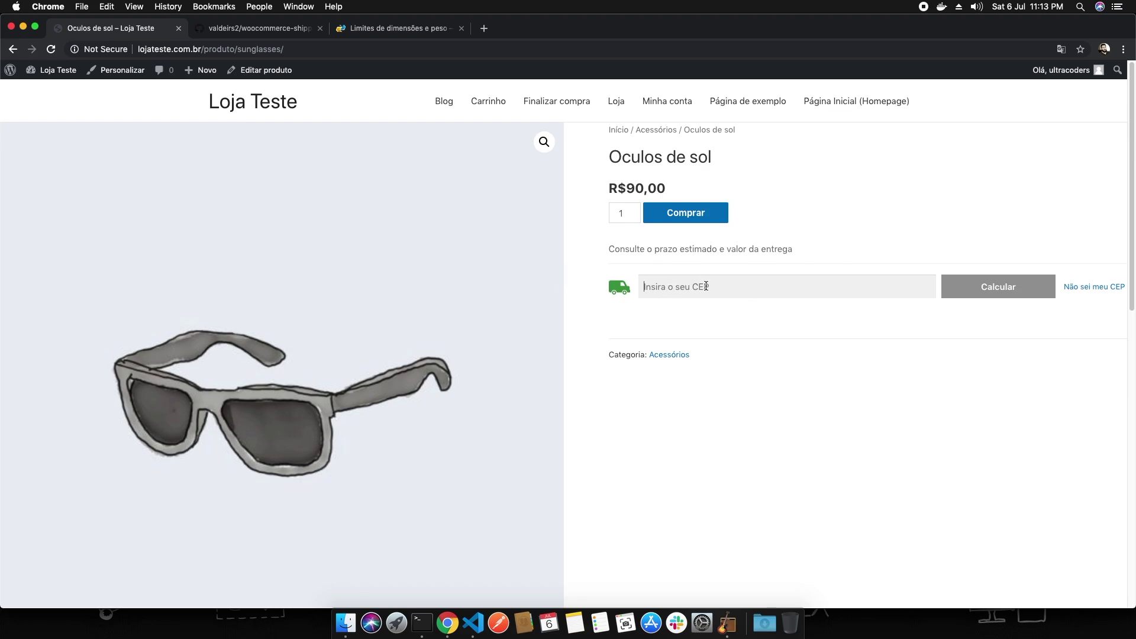
pyautogui.click(706, 286)
pyautogui.write('80050380')
pyautogui.moveTo(713, 287); pyautogui.dragTo(524, 289)
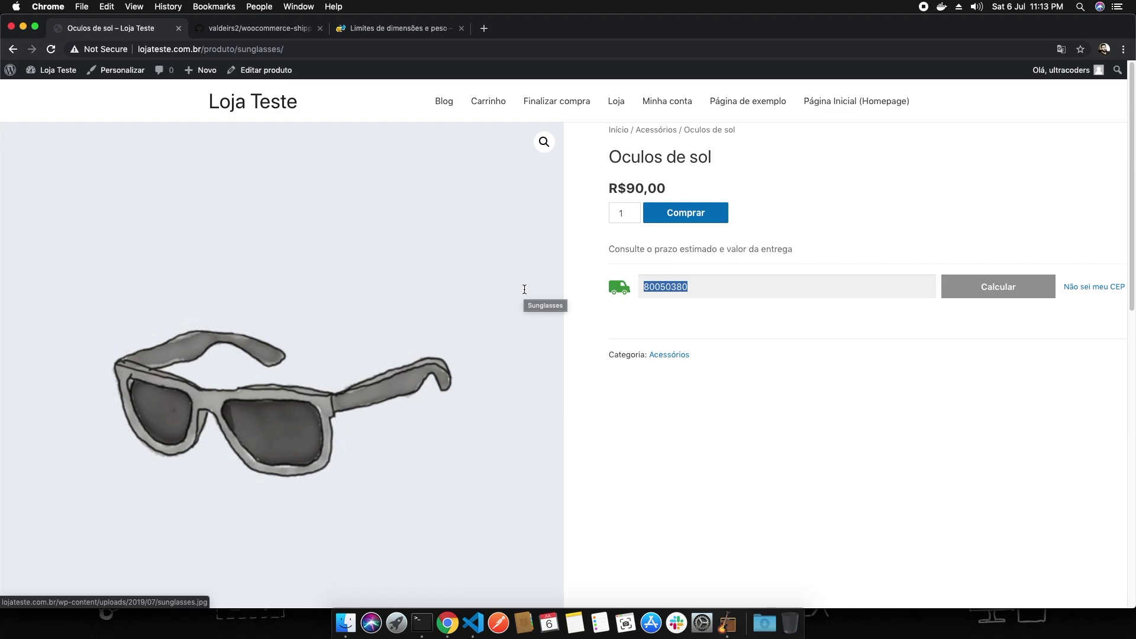
pyautogui.press('BackSpace')
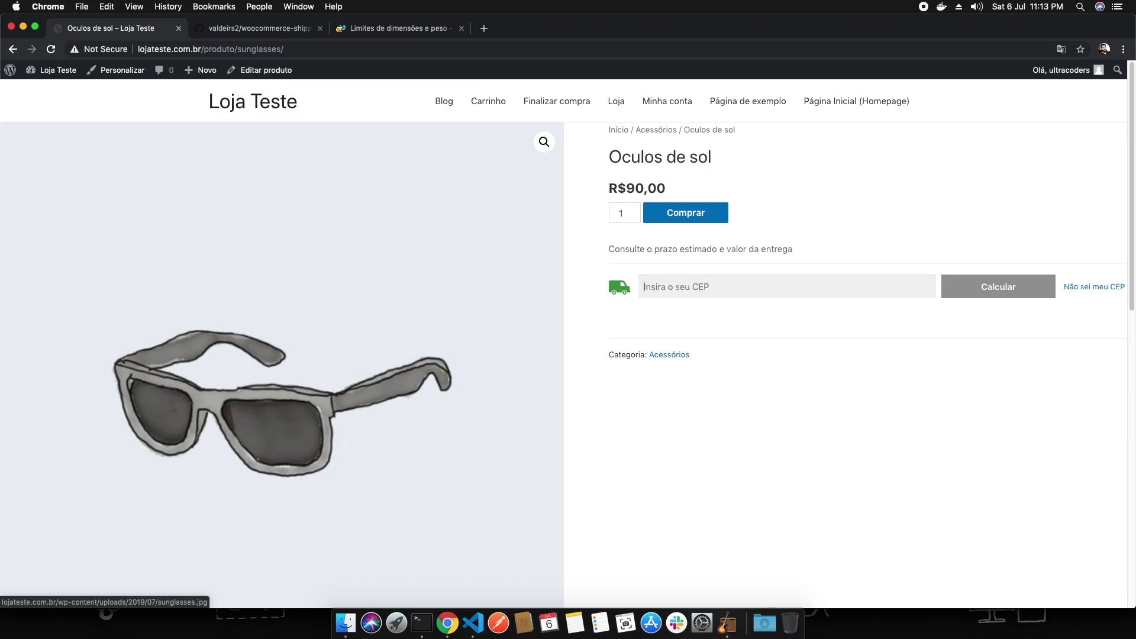
# - Calculate the shipping of Oculos de sol for CEP 80250020 and examine the PAC delivery estimate
pyautogui.write('80250020')
pyautogui.click(966, 293)
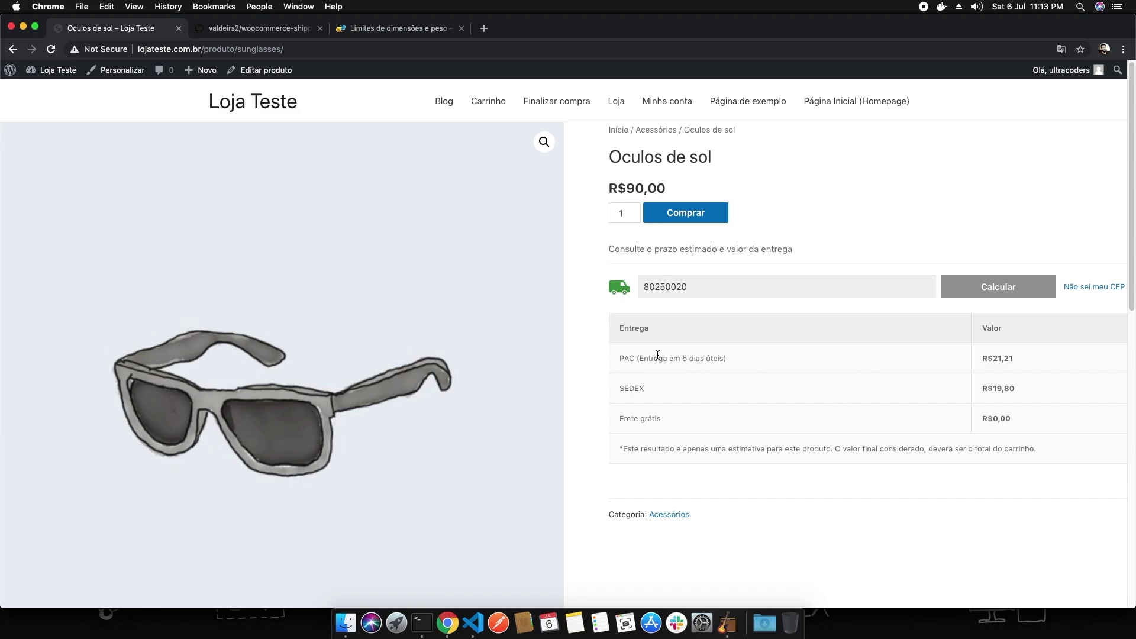
pyautogui.moveTo(634, 358); pyautogui.dragTo(729, 359)
pyautogui.click(715, 357)
pyautogui.moveTo(618, 359); pyautogui.dragTo(757, 362)
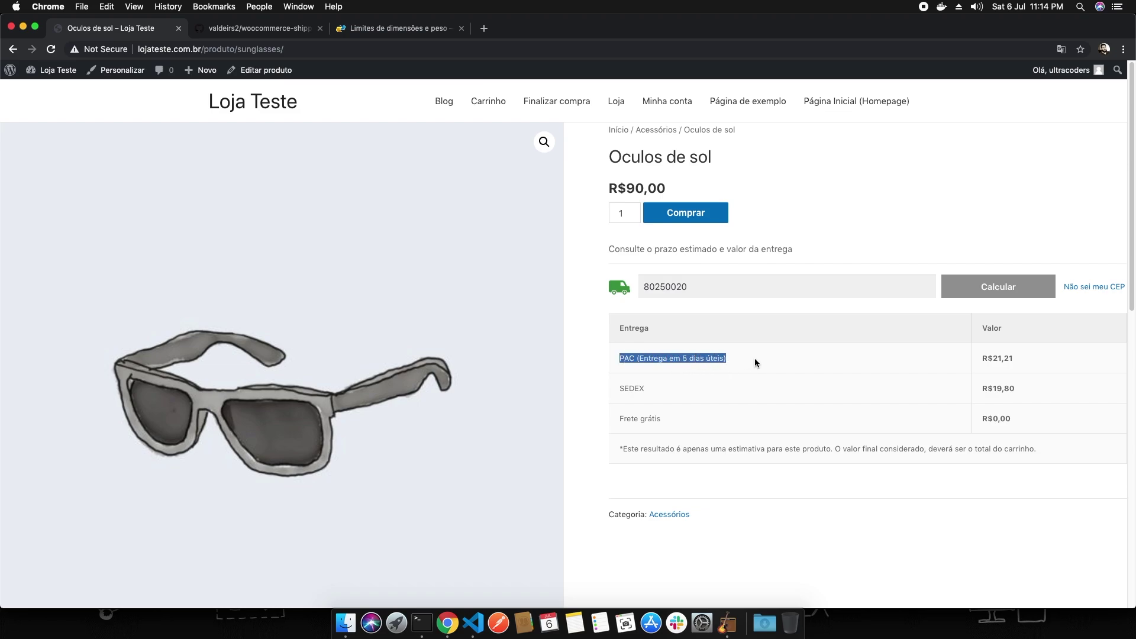
pyautogui.moveTo(662, 359); pyautogui.dragTo(642, 359)
pyautogui.click(639, 359)
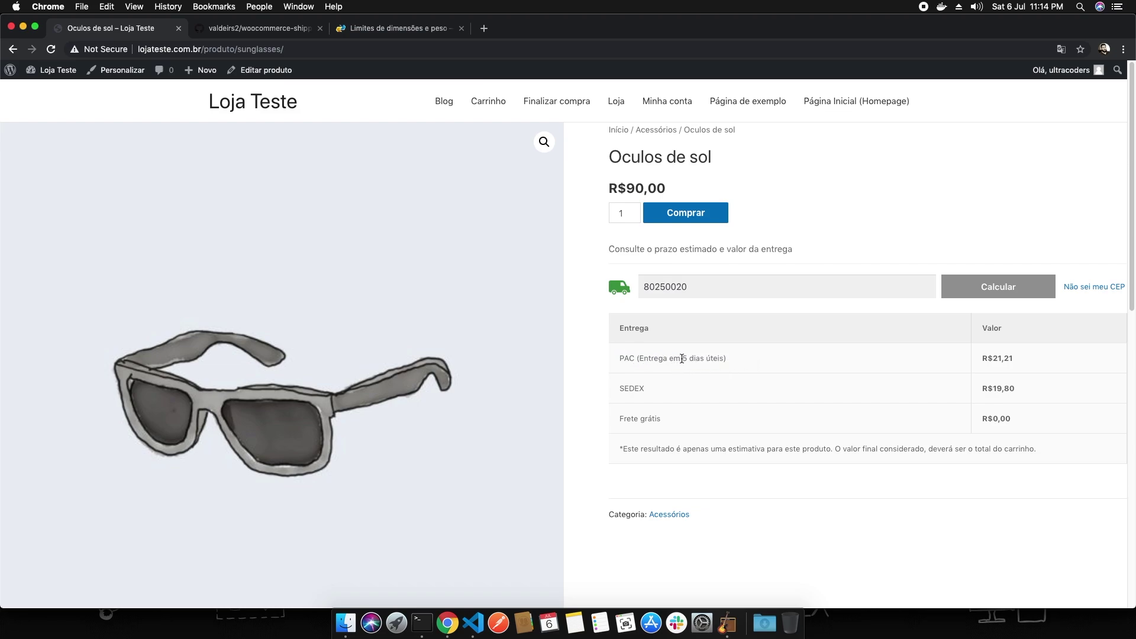
pyautogui.moveTo(733, 359); pyautogui.dragTo(624, 360)
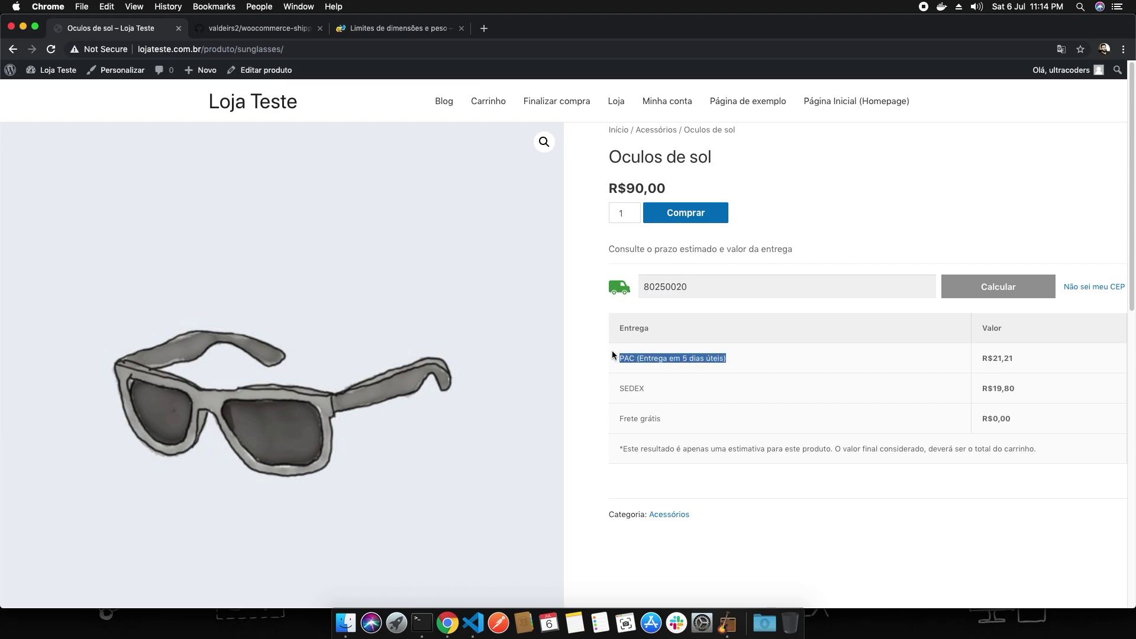
pyautogui.click(681, 346)
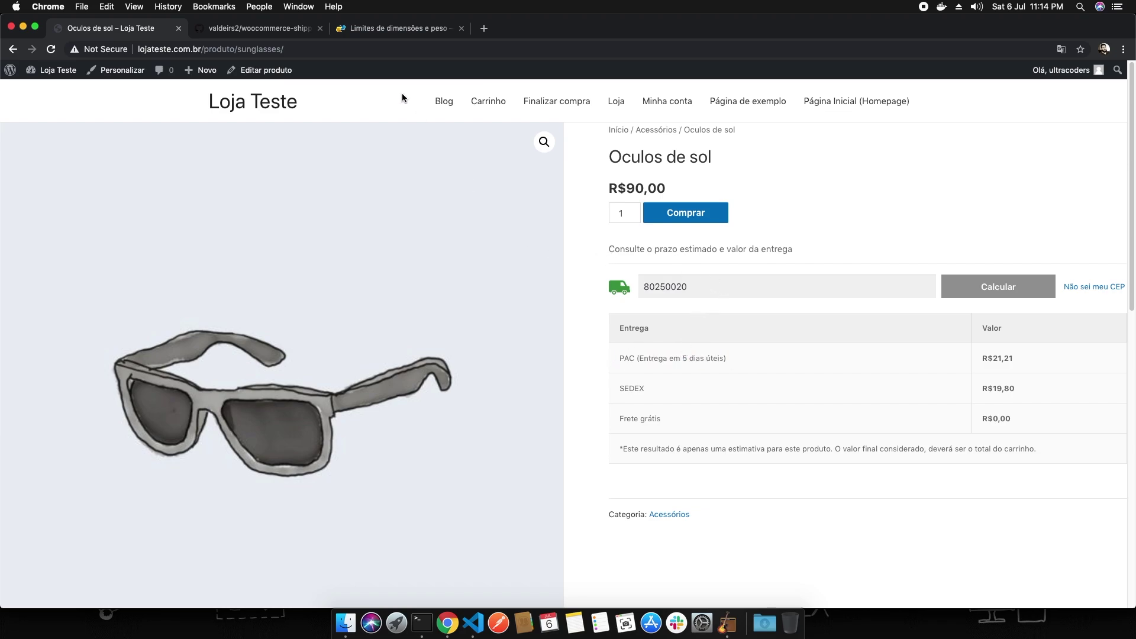
# - Search Google for "cep sao paulo" in a new browser tab
pyautogui.click(484, 28)
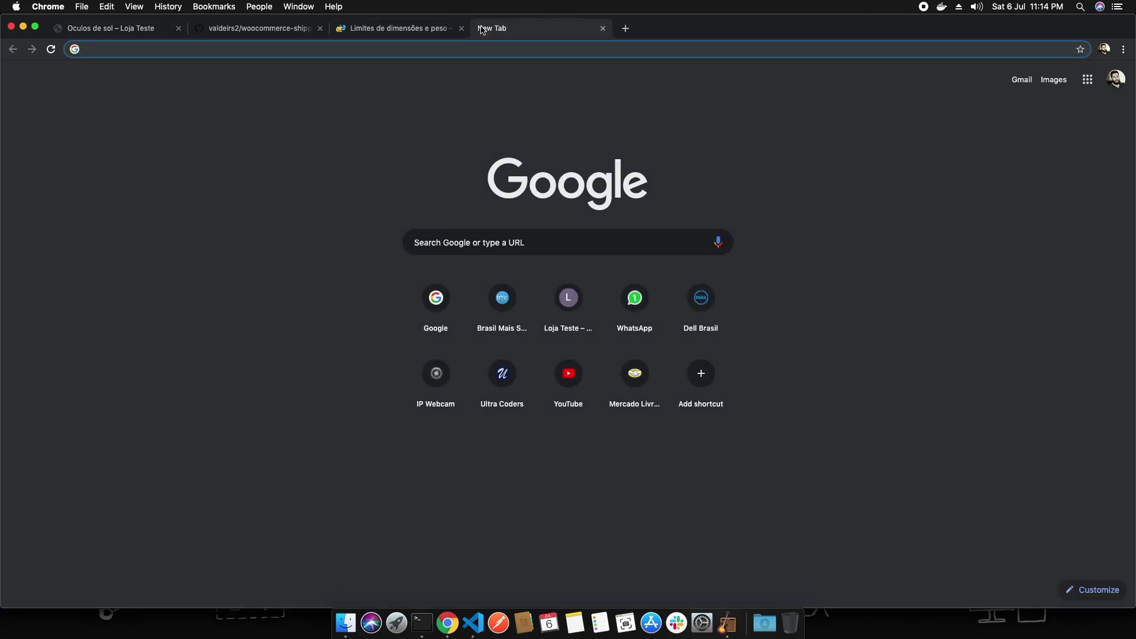
pyautogui.write('ce')
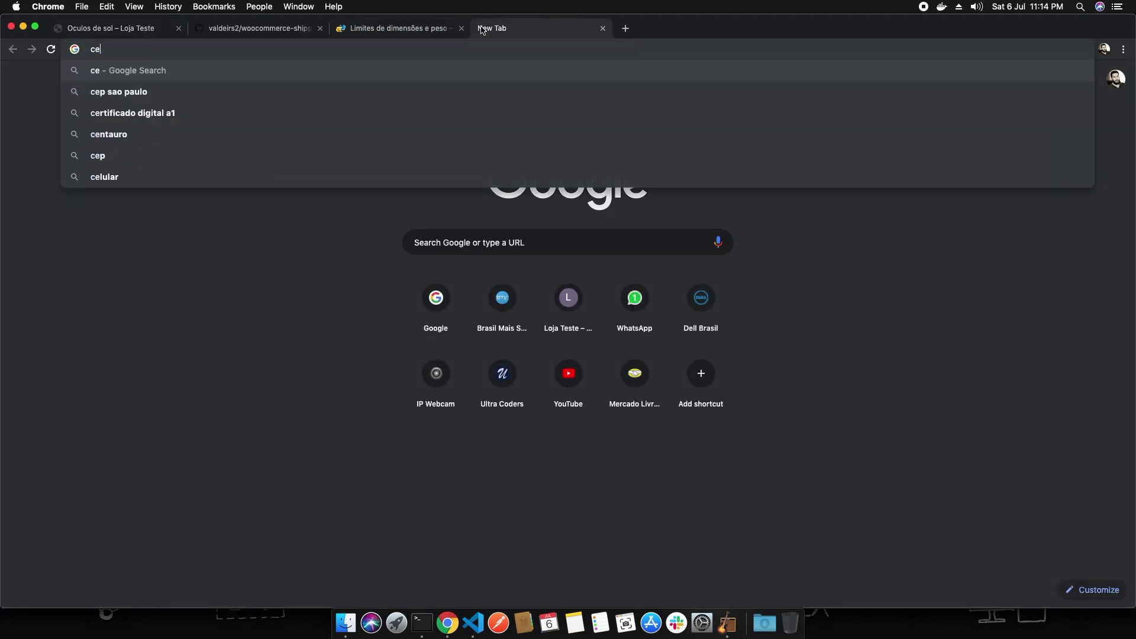
pyautogui.press('Down')
pyautogui.press('Return')
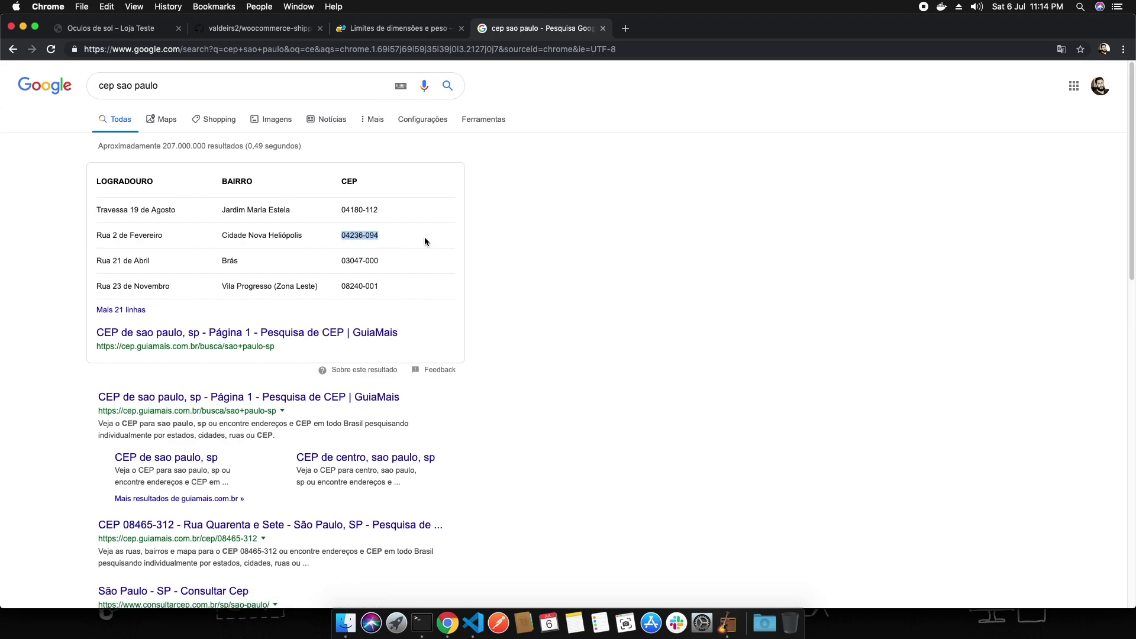
# - Return to the Oculos de sol page and calculate the shipping for São Paulo CEP 04236-094
pyautogui.click(145, 29)
pyautogui.click(680, 285)
pyautogui.write('04236-094')
pyautogui.press('Return')
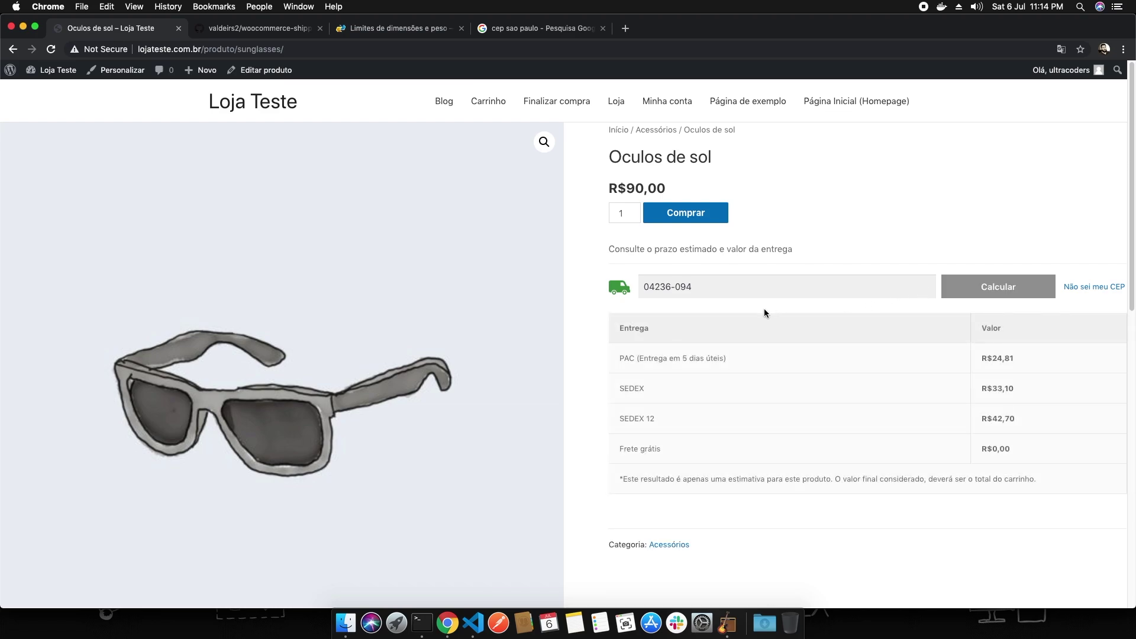
# - Search Google for "cep minas gerais" and copy the CEP listed for Rua Ceres
pyautogui.click(506, 30)
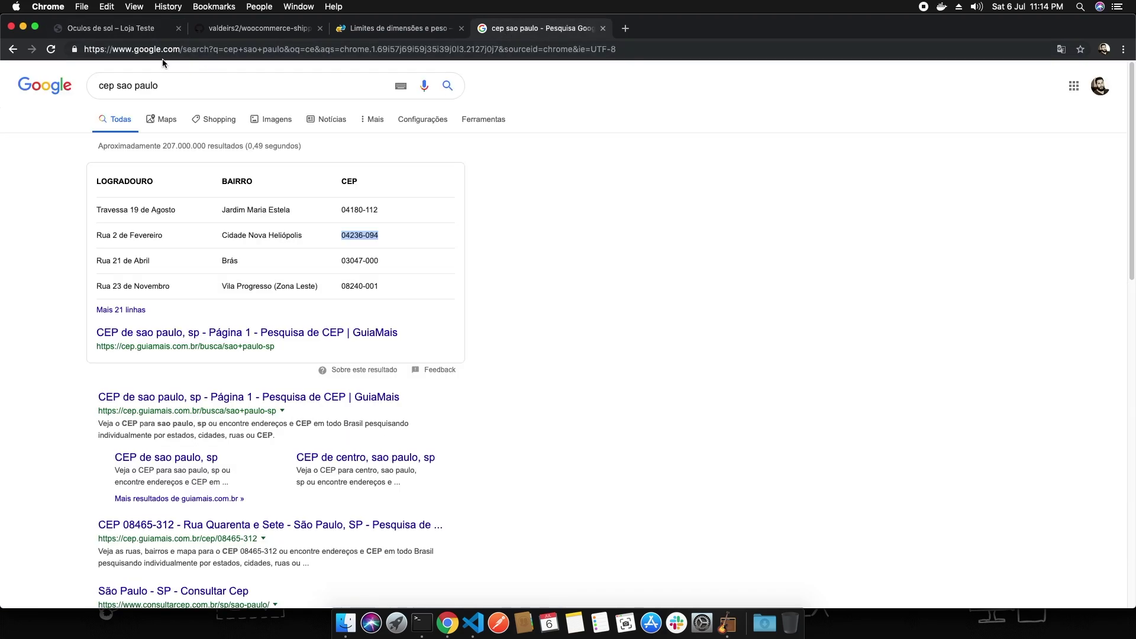
pyautogui.tripleClick(183, 86)
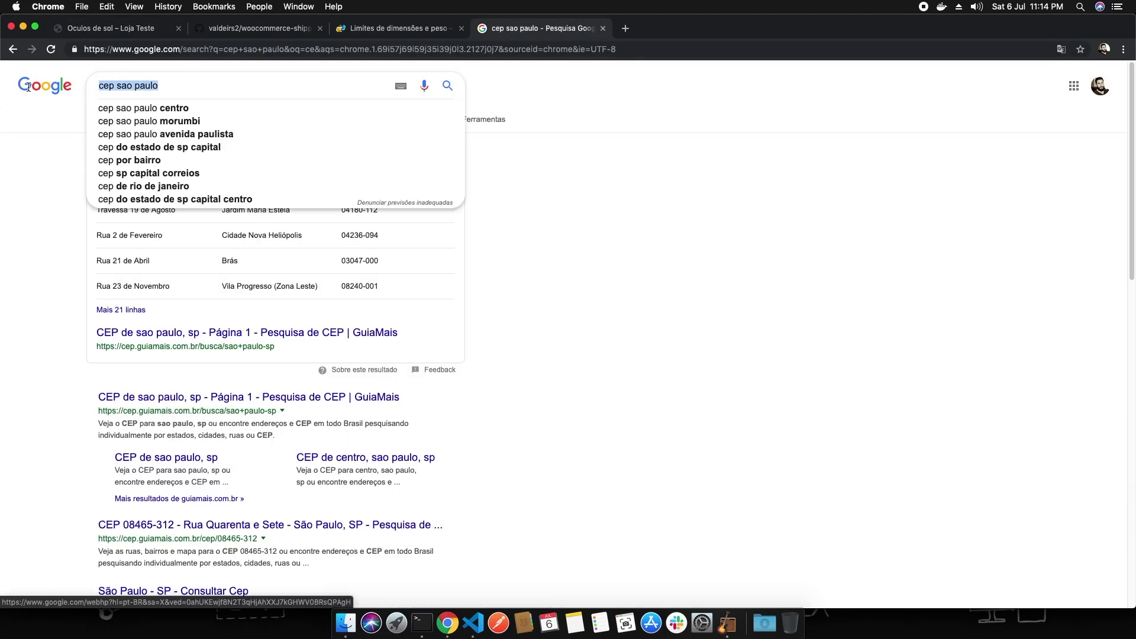
pyautogui.write('mi')
pyautogui.press('BackSpace')
pyautogui.press('BackSpace')
pyautogui.write('cep minas')
pyautogui.press('Down')
pyautogui.press('Return')
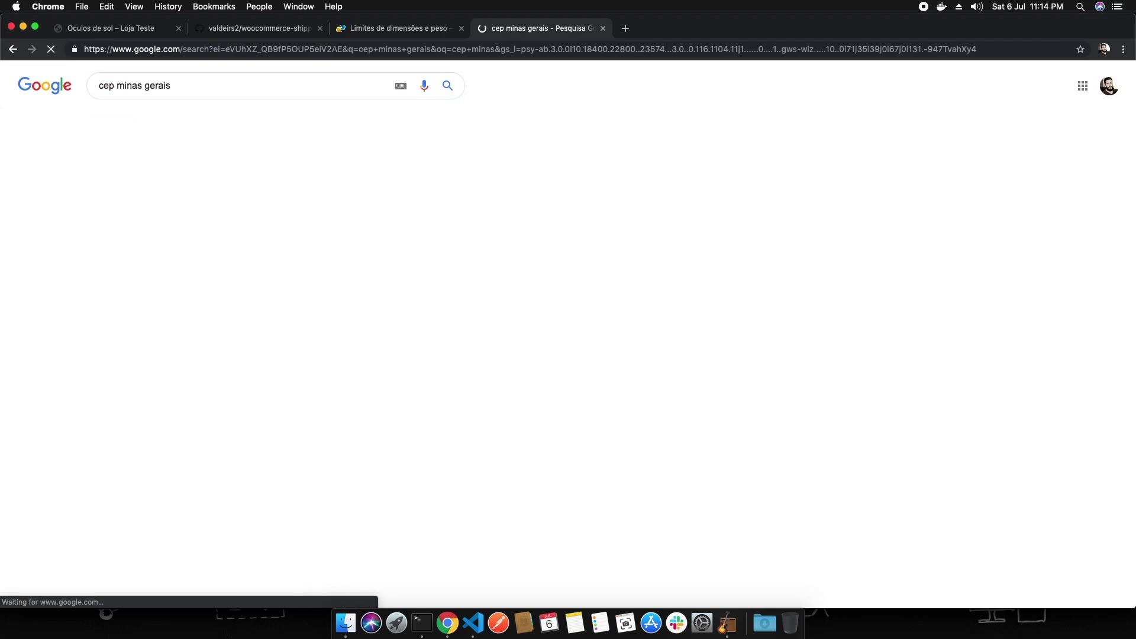
pyautogui.moveTo(341, 209); pyautogui.dragTo(414, 211)
pyautogui.press('super+c')
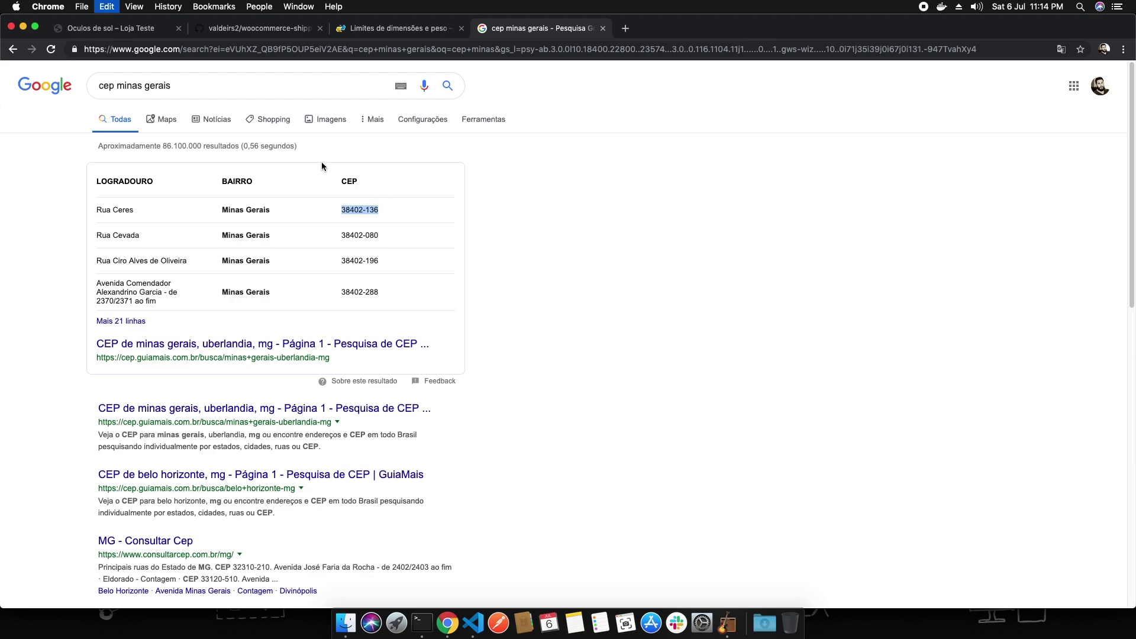
# - Return to the Oculos de sol page and calculate the shipping for Minas Gerais CEP 38402-136
pyautogui.click(110, 30)
pyautogui.tripleClick(802, 282)
pyautogui.press('super+v')
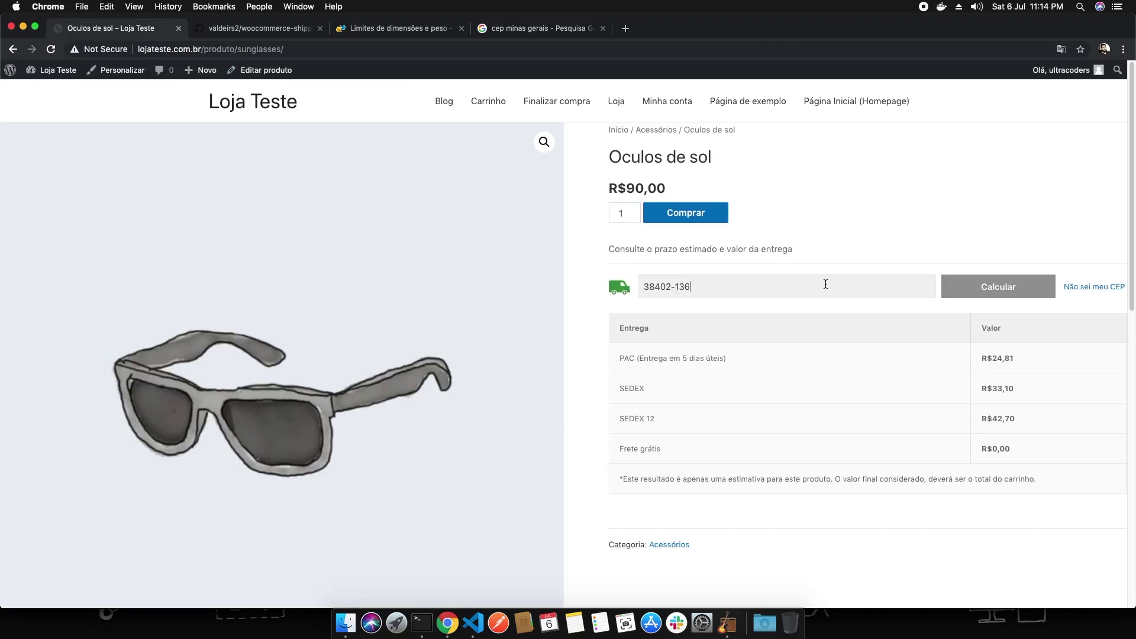
pyautogui.click(968, 291)
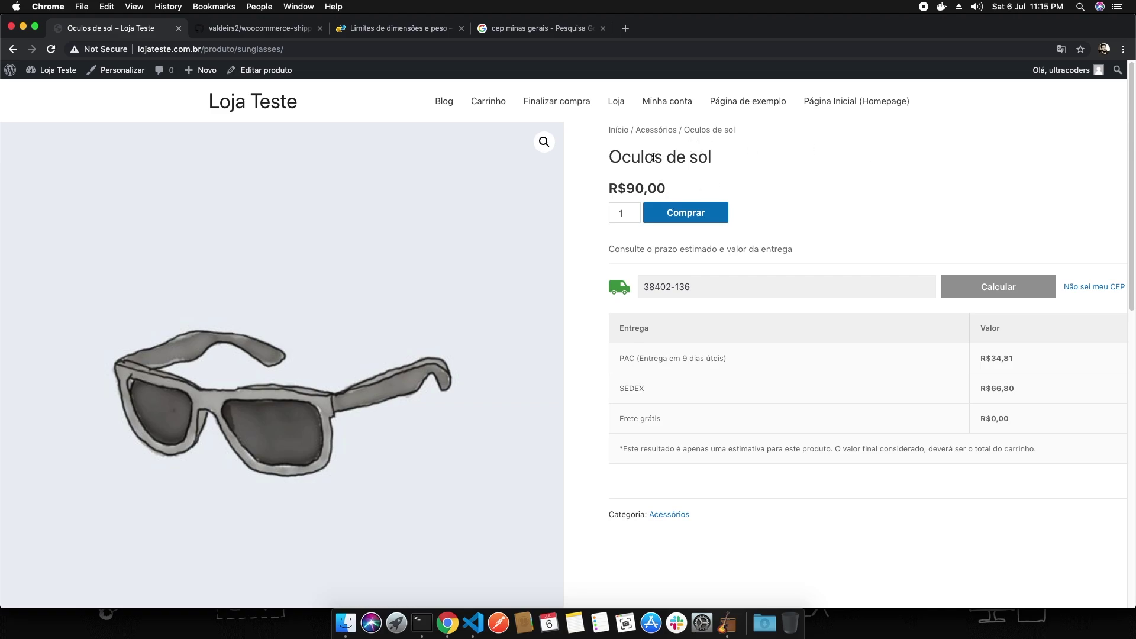
# - Add Oculos de sol to the cart, update its quantity to 1, and compare the cart's delivery CEP with the search result
pyautogui.click(699, 217)
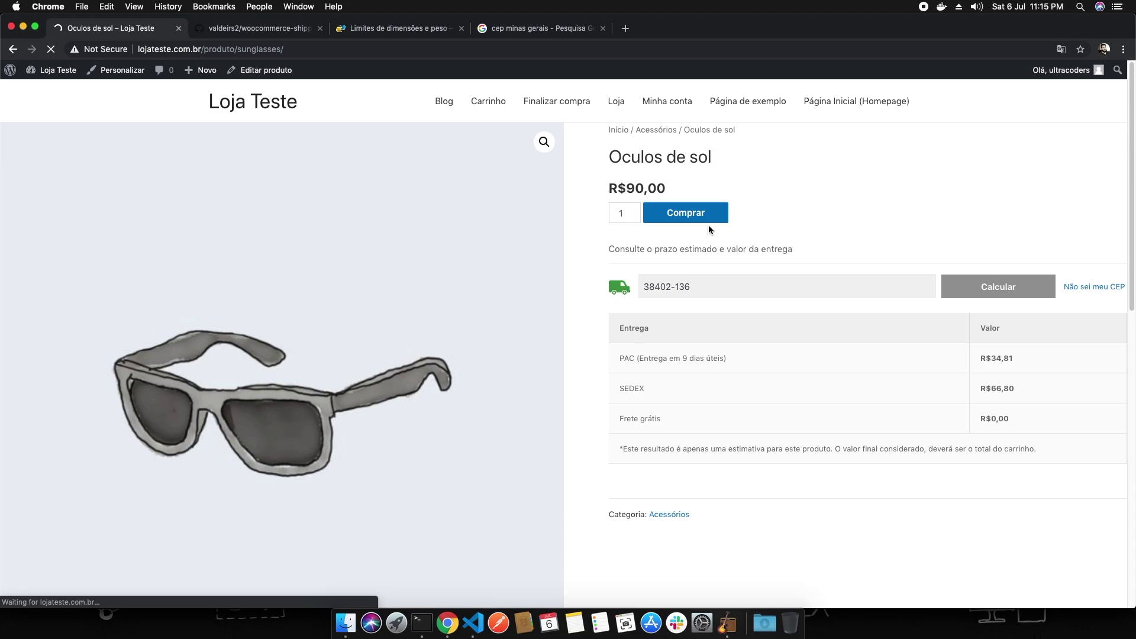
pyautogui.scroll(-1, 901, 374)
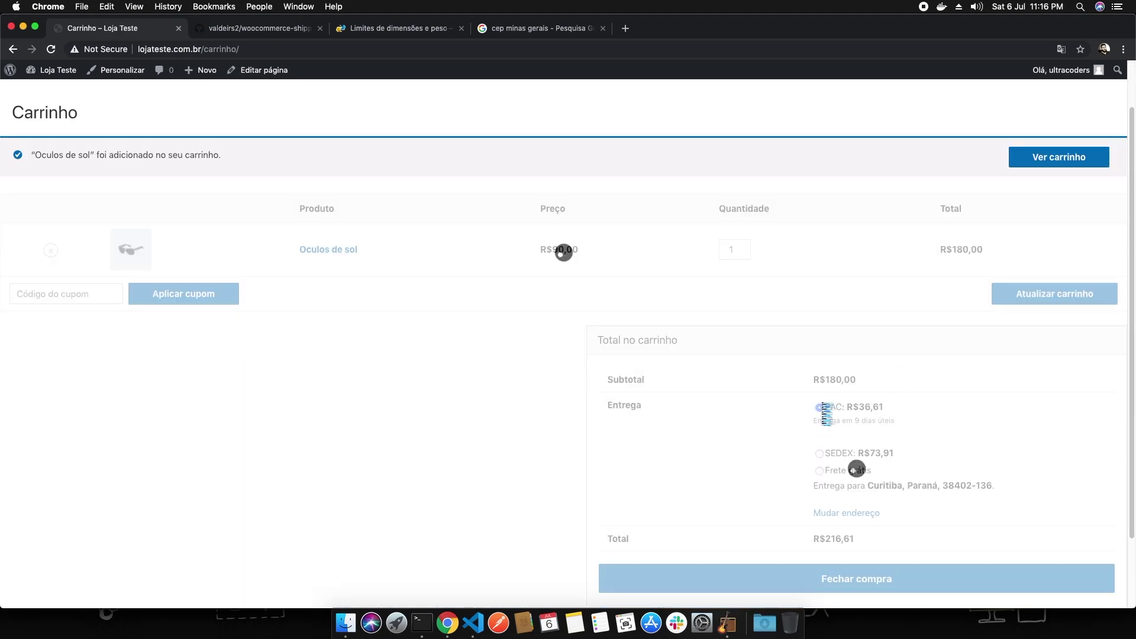
pyautogui.click(524, 30)
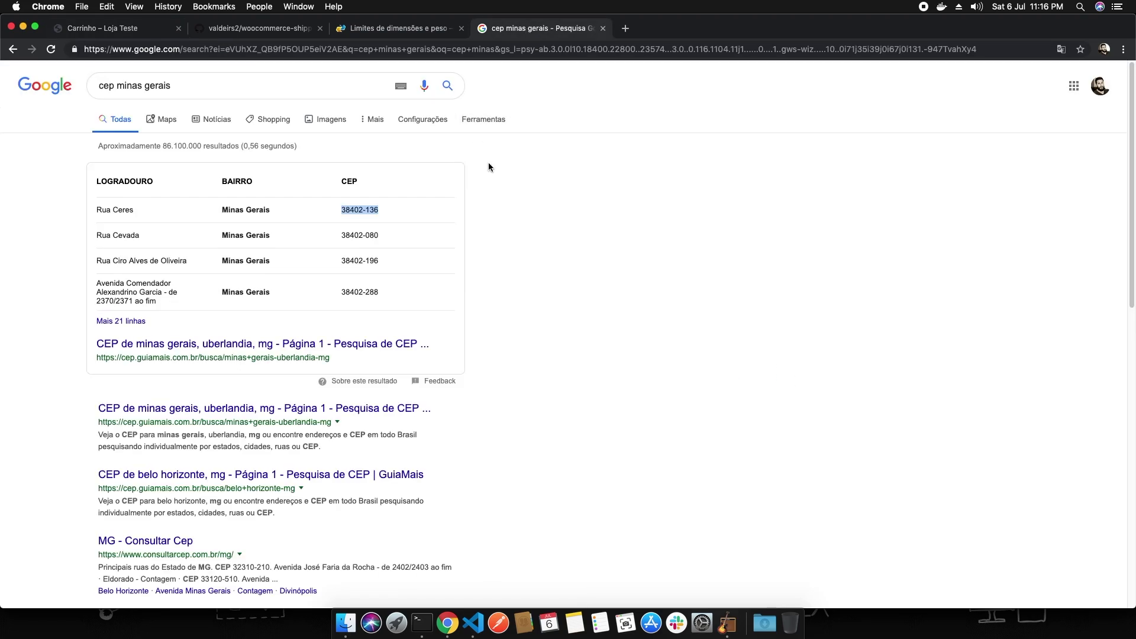
pyautogui.click(107, 28)
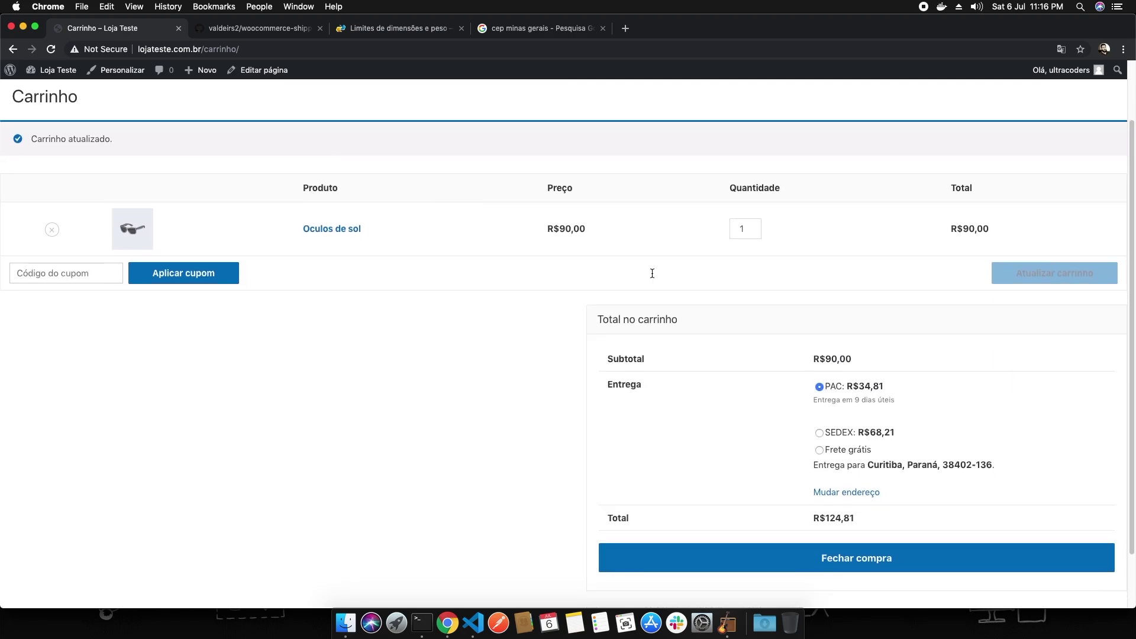
# - Open the cart's delivery address form and recalculate the shipping for Curitiba, Paraná, CEP 38402-136
pyautogui.click(866, 499)
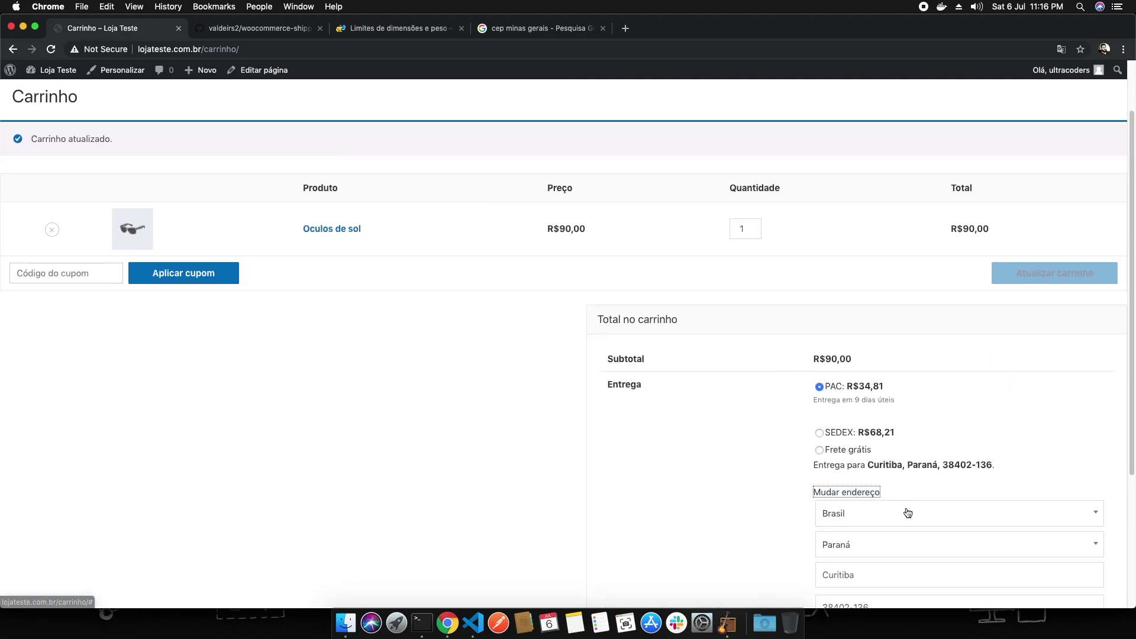
pyautogui.scroll(-2, 888, 550)
pyautogui.click(824, 526)
pyautogui.tripleClick(897, 535)
pyautogui.click(864, 556)
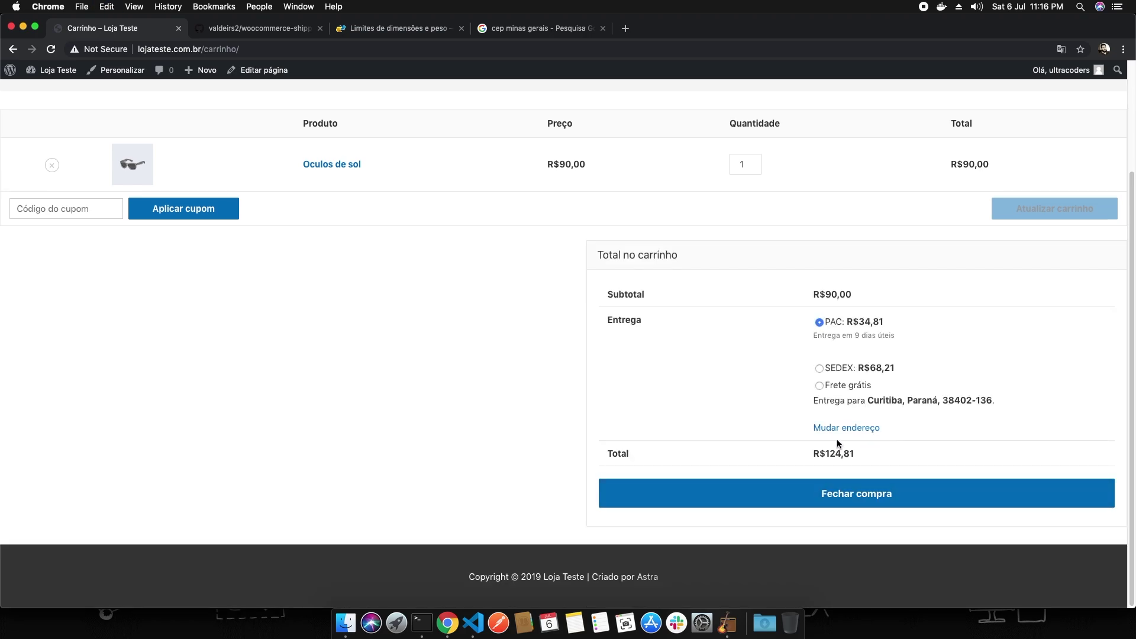
# - Reopen the cart's delivery address form and select Minas Gerais as the state
pyautogui.click(857, 427)
pyautogui.scroll(-1, 865, 426)
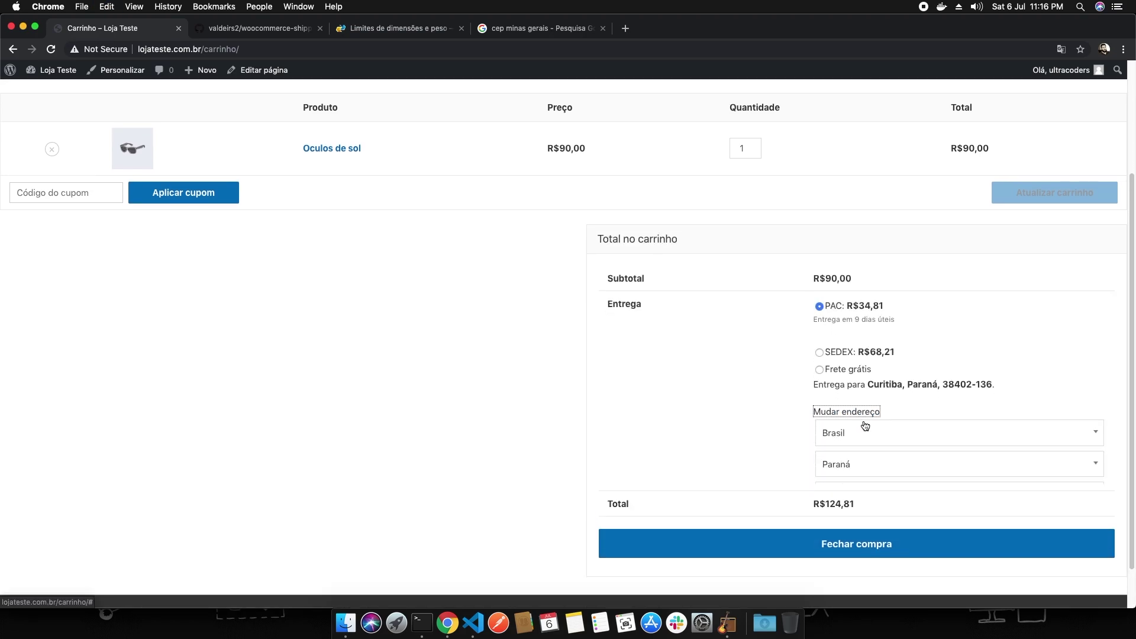
pyautogui.click(889, 472)
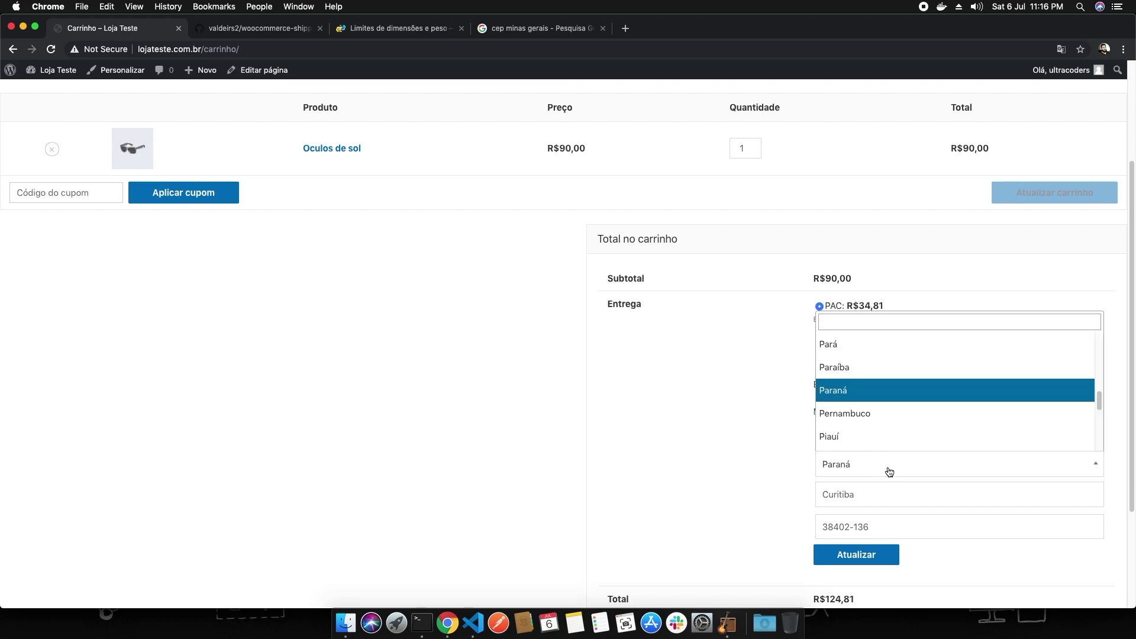
pyautogui.write('bel')
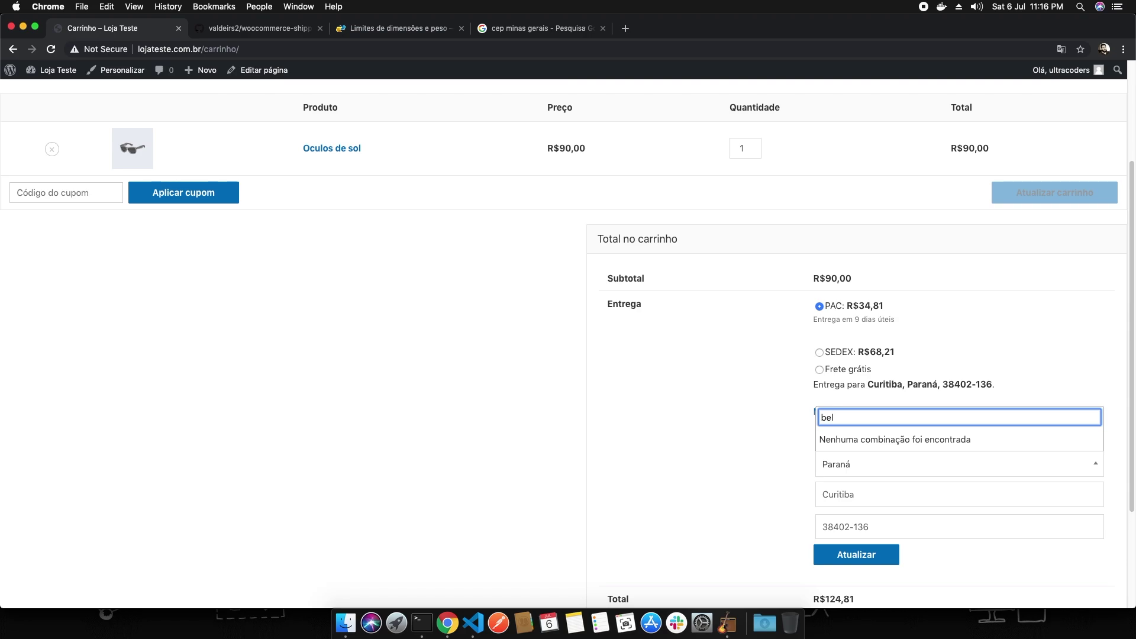
pyautogui.press('BackSpace')
pyautogui.press('BackSpace')
pyautogui.press('BackSpace')
pyautogui.write('mi')
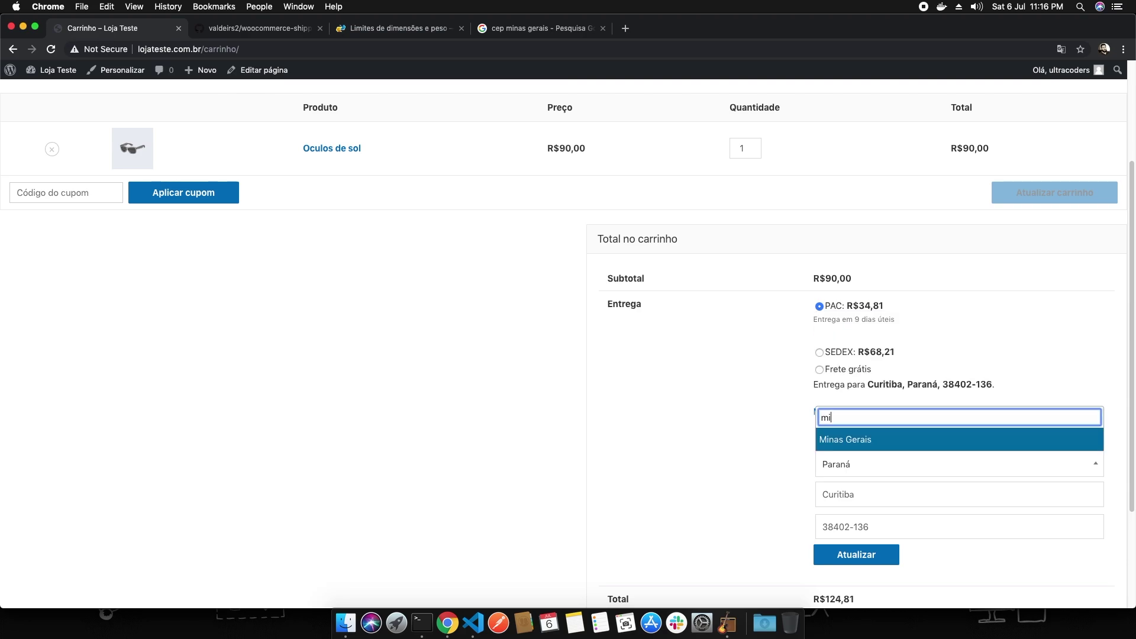
pyautogui.press('Return')
# - Check the Rua Ceres entry in the CEP search results and update the cart's shipping for Curitiba, Minas Gerais
pyautogui.moveTo(862, 495); pyautogui.dragTo(727, 481)
pyautogui.press('super+4')
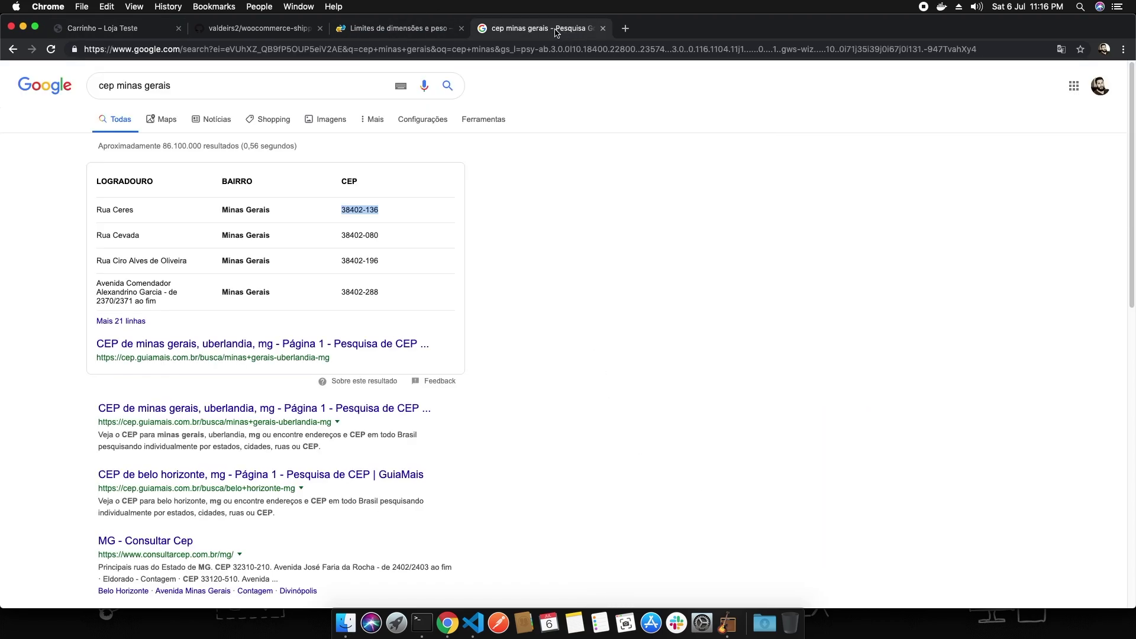
pyautogui.moveTo(223, 210); pyautogui.dragTo(317, 217)
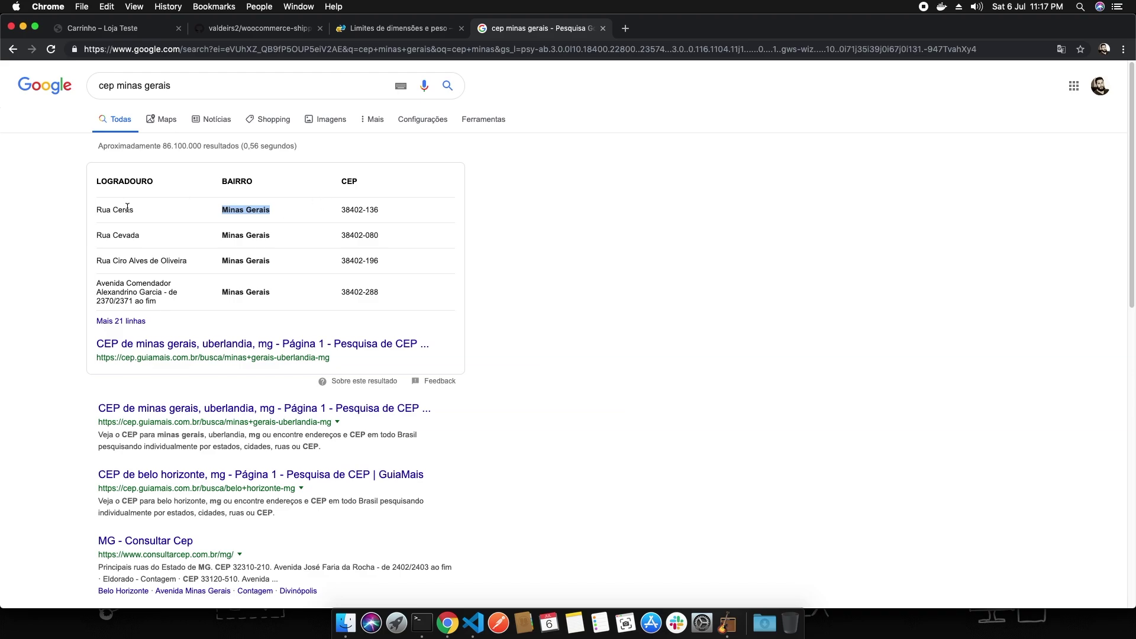
pyautogui.press('super+1')
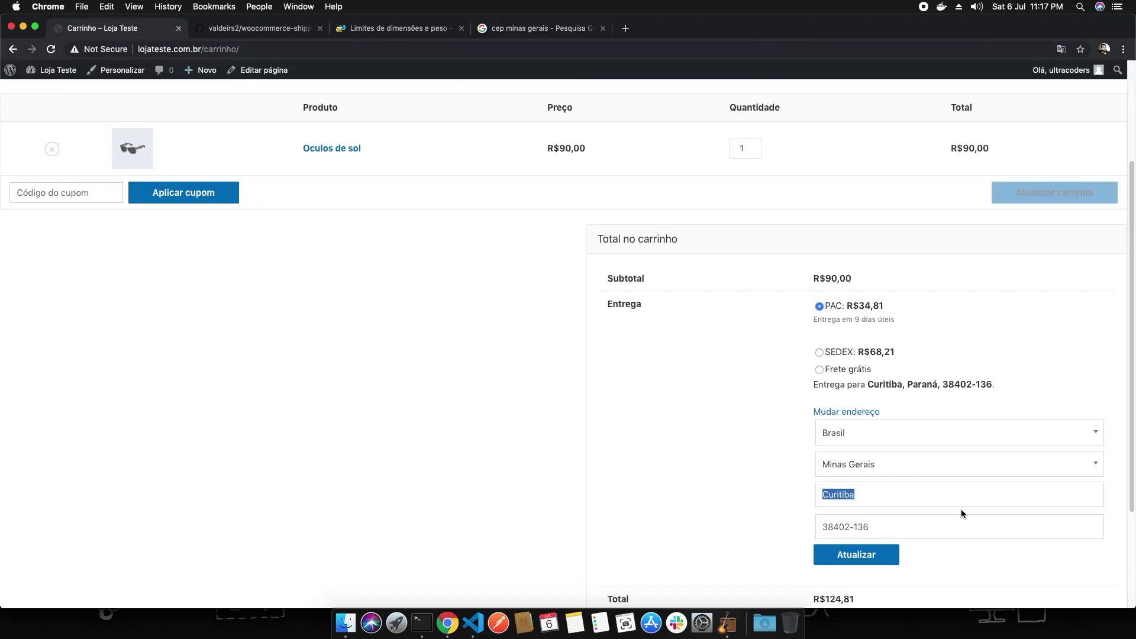
pyautogui.click(838, 553)
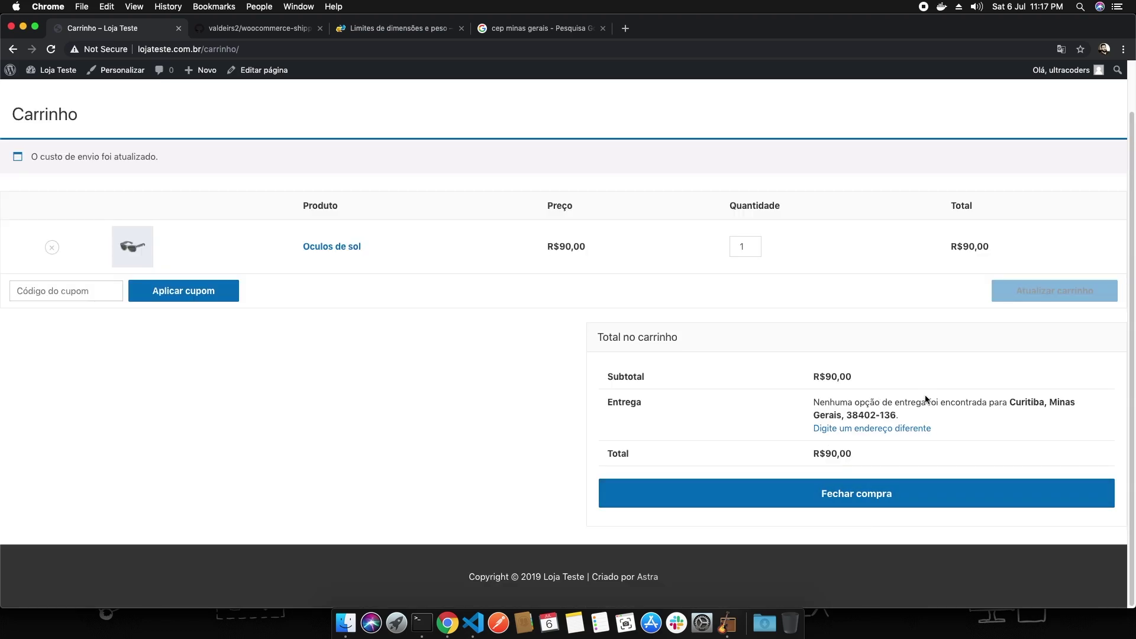
# - Set the delivery address state back to Paraná and update the cart's shipping
pyautogui.click(870, 428)
pyautogui.click(857, 383)
pyautogui.click(857, 385)
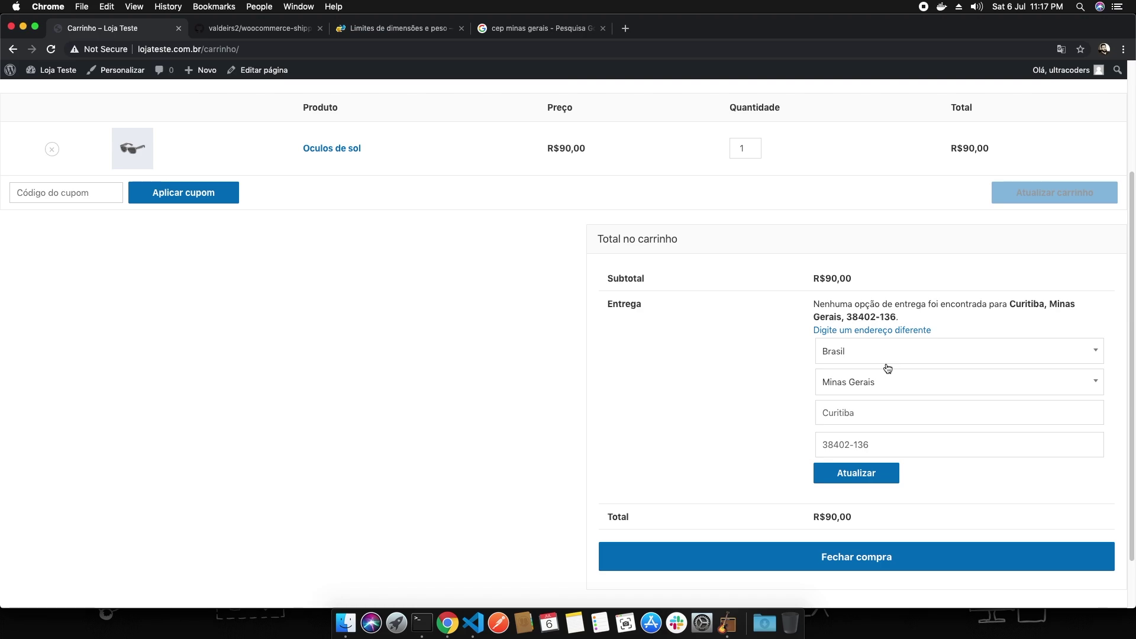
pyautogui.click(874, 384)
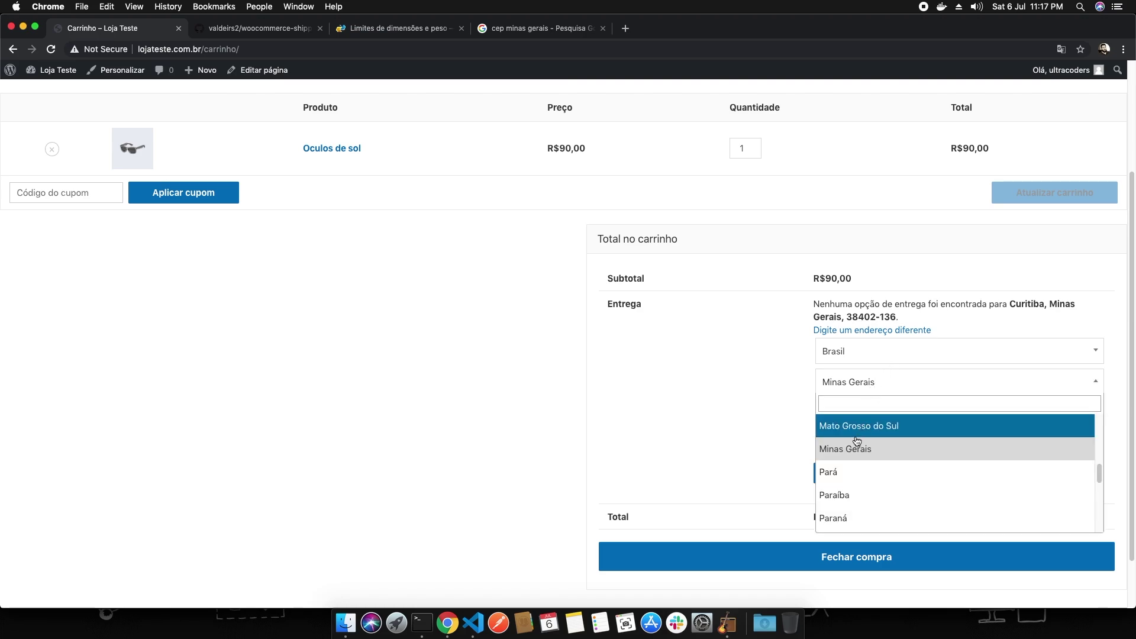
pyautogui.click(853, 518)
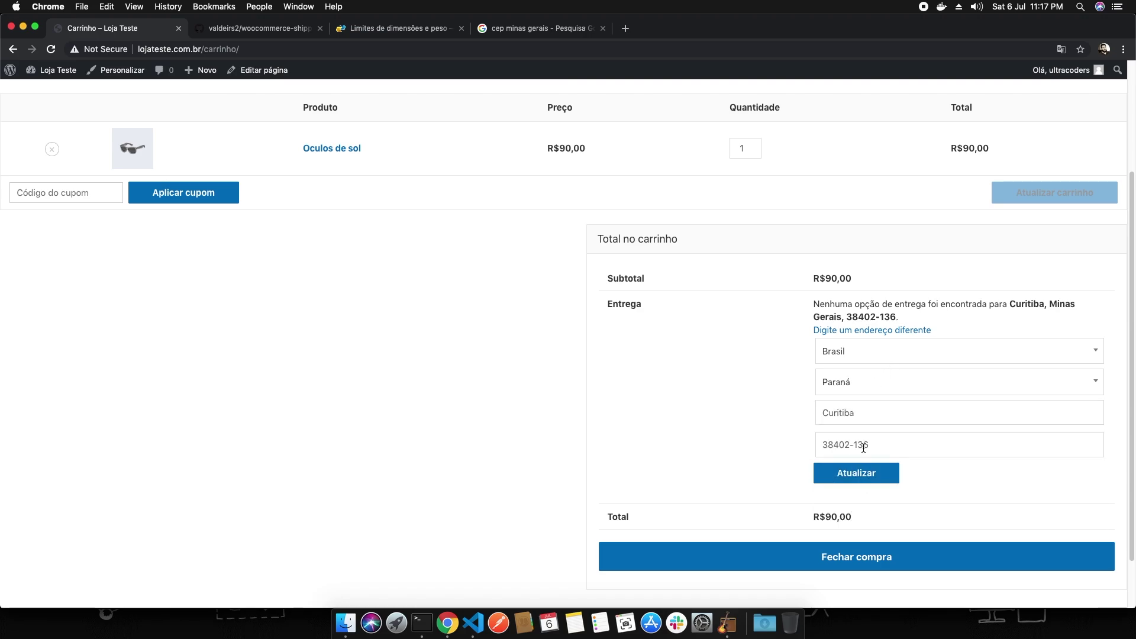
pyautogui.click(859, 471)
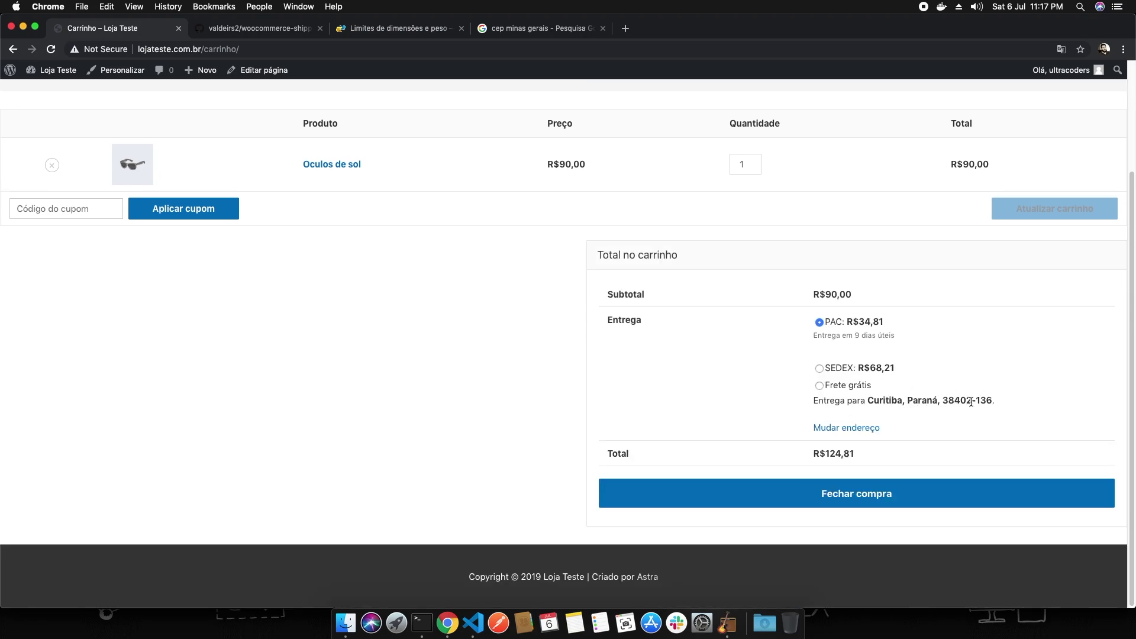
# - Examine the state and CEP in the cart's delivery line and compare them with the delivery address form
pyautogui.moveTo(947, 398); pyautogui.dragTo(996, 399)
pyautogui.doubleClick(950, 400)
pyautogui.click(924, 400)
pyautogui.doubleClick(916, 399)
pyautogui.click(867, 428)
pyautogui.scroll(-1, 978, 397)
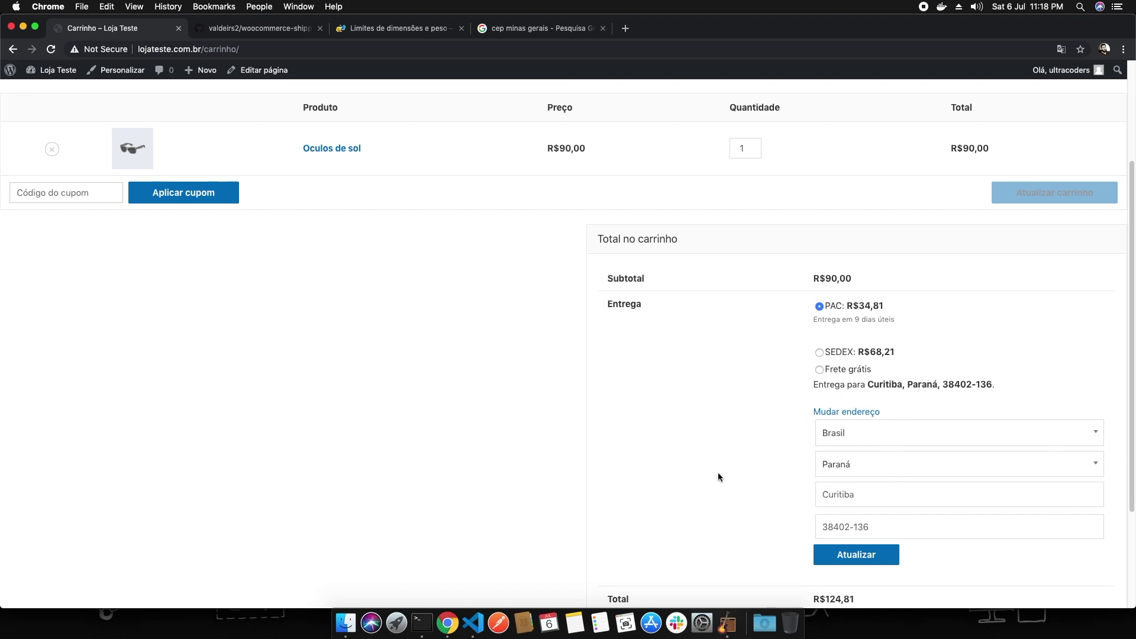
pyautogui.moveTo(943, 383); pyautogui.dragTo(1002, 382)
pyautogui.click(1002, 382)
pyautogui.press('Tab')
pyautogui.press('Return')
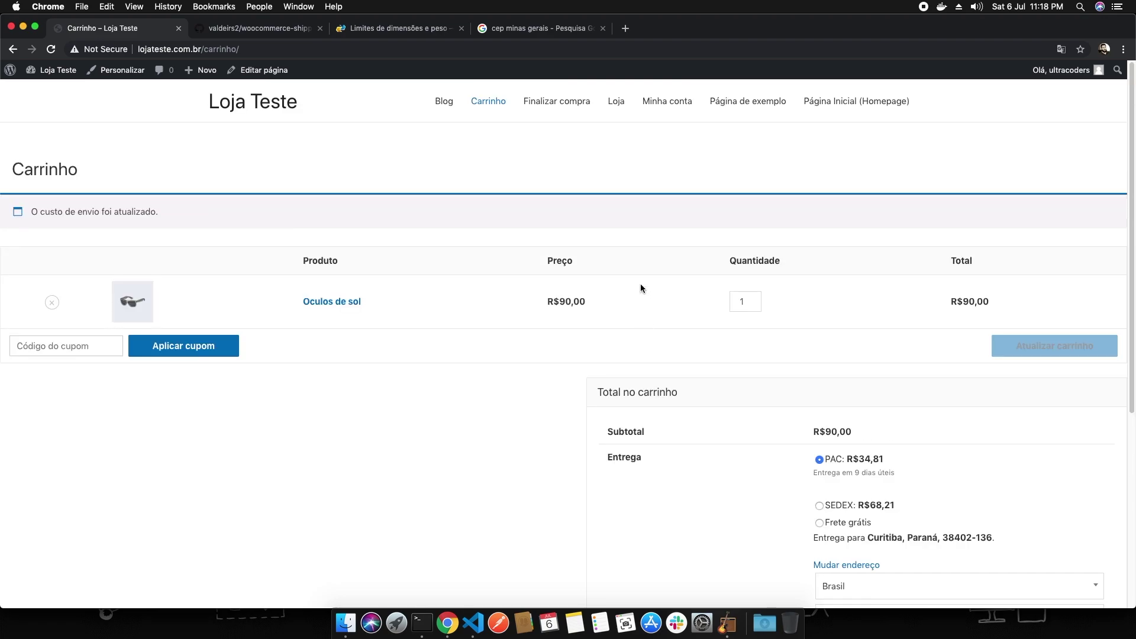